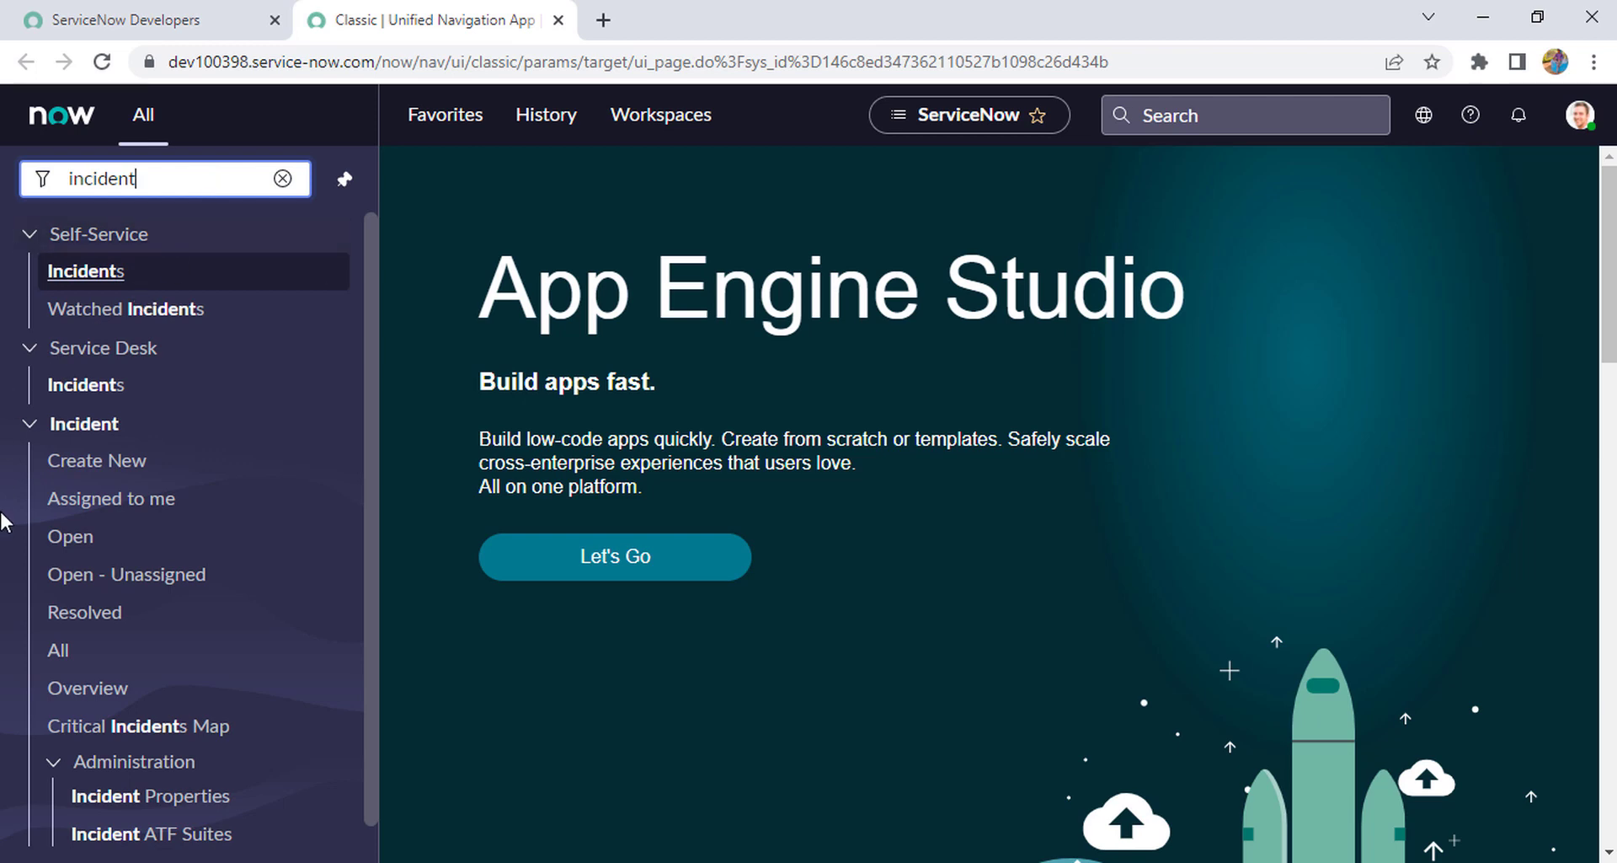
Open the list of open incidents and group it by Priority.
{"action": "left_click", "coordinate": [78, 541]}
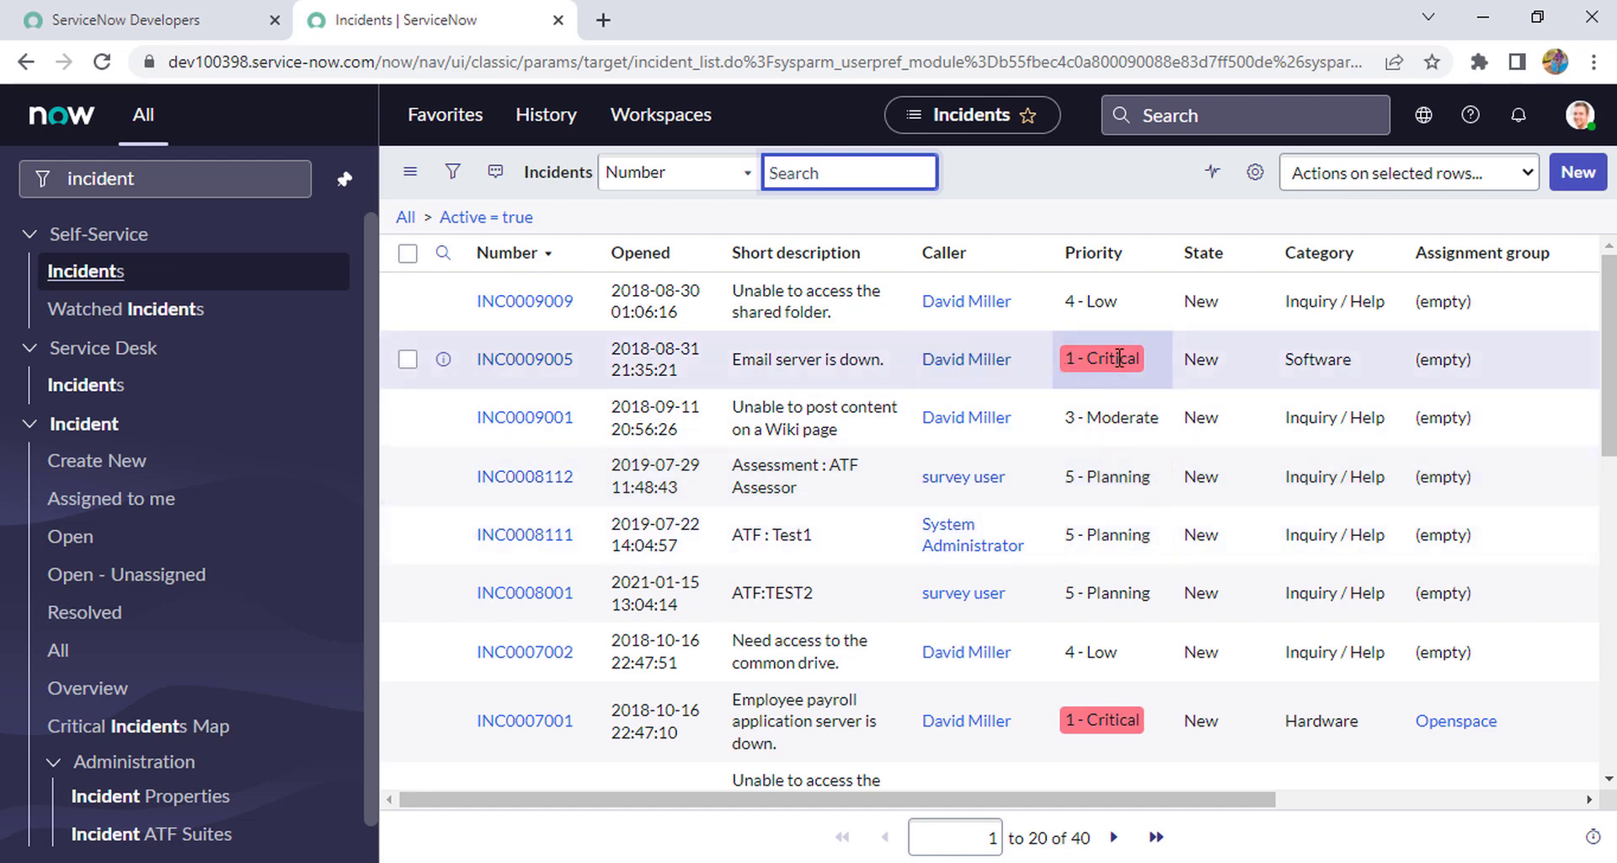
{"action": "left_click", "coordinate": [1145, 253]}
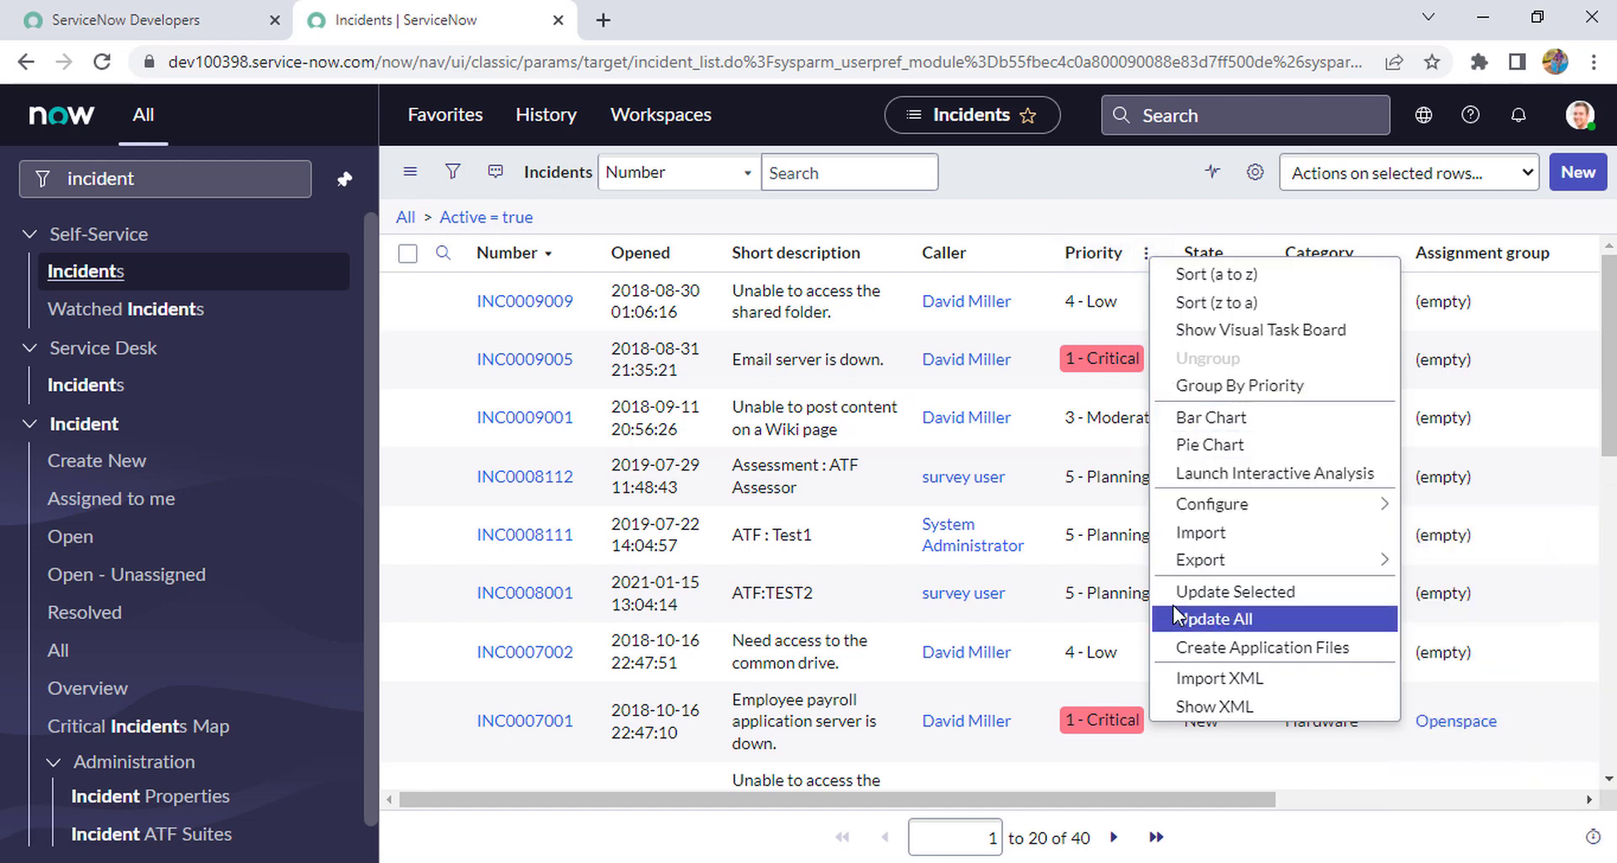
{"action": "key", "text": "Escape"}
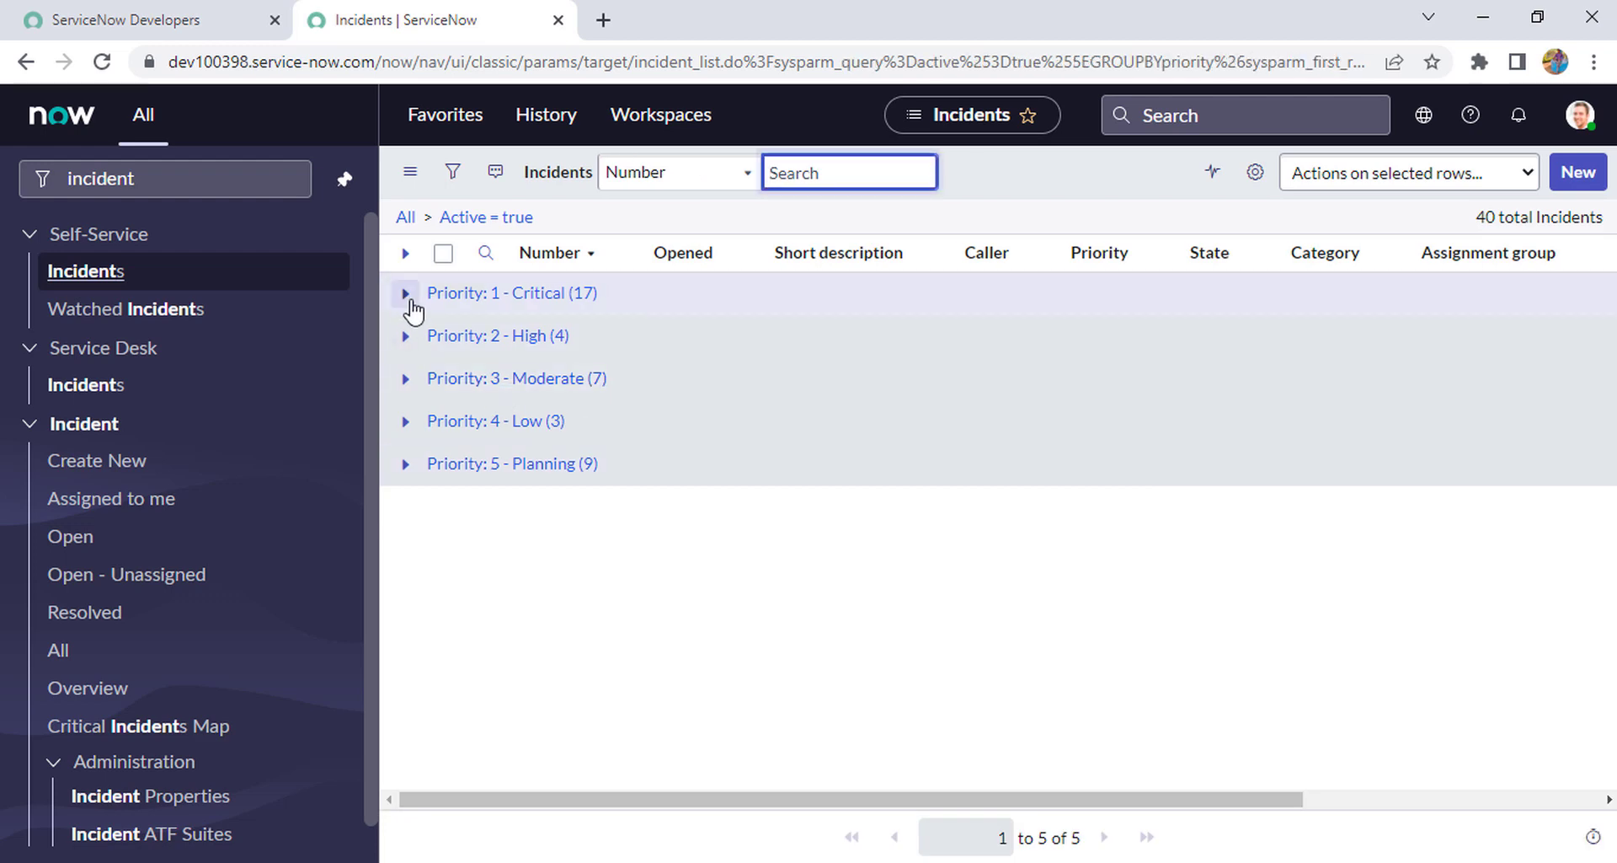
Expand and collapse the 1 - Critical and 2 - High groups, leaving 3 - Moderate expanded.
{"action": "left_click", "coordinate": [406, 294]}
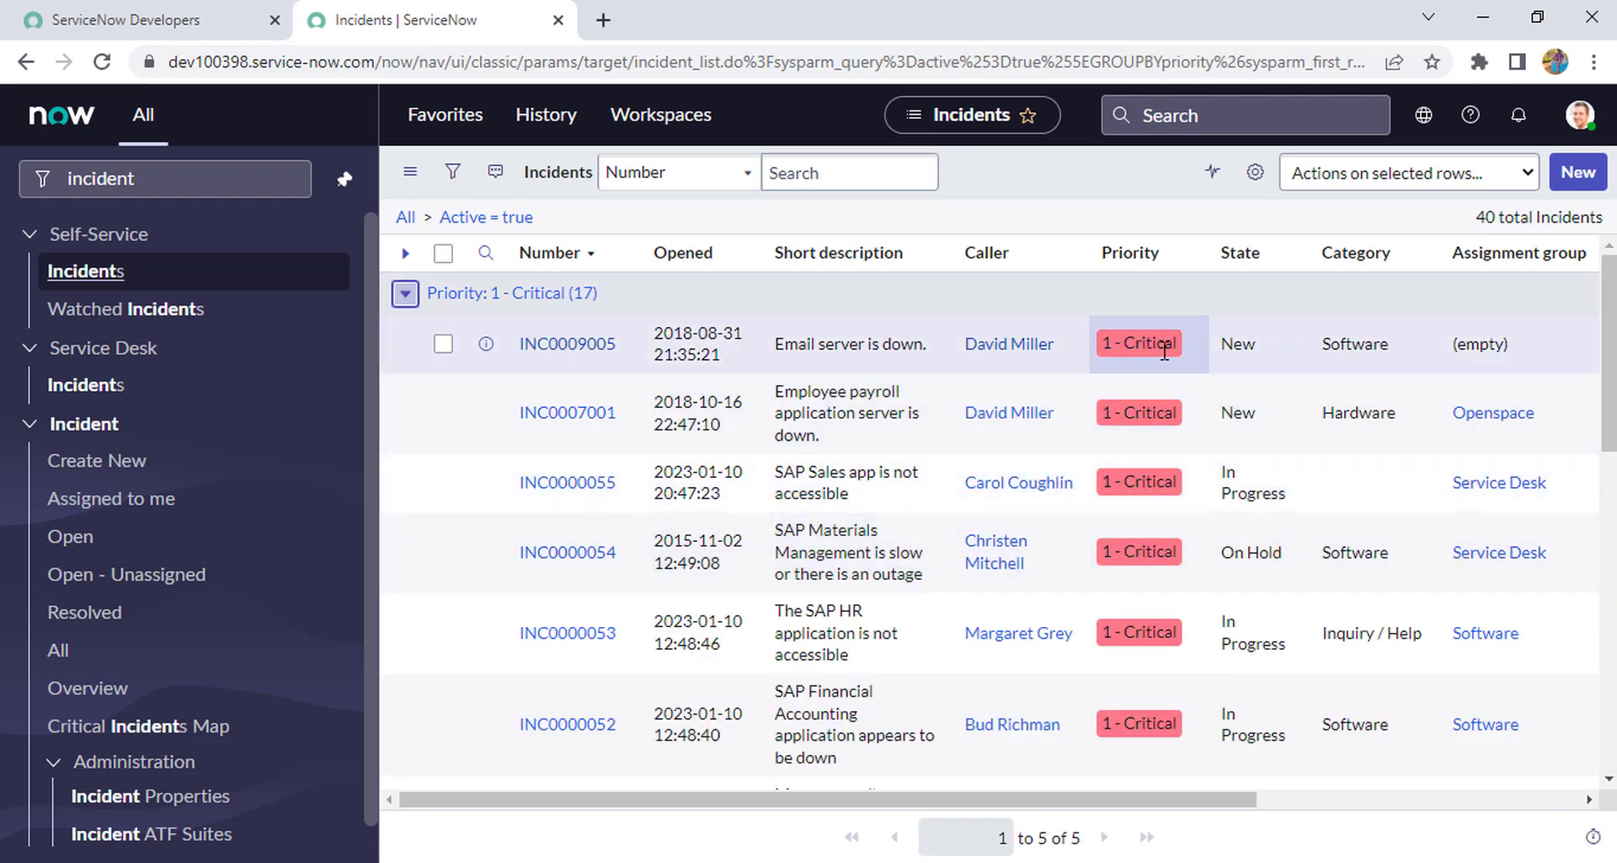
{"action": "left_click", "coordinate": [405, 293]}
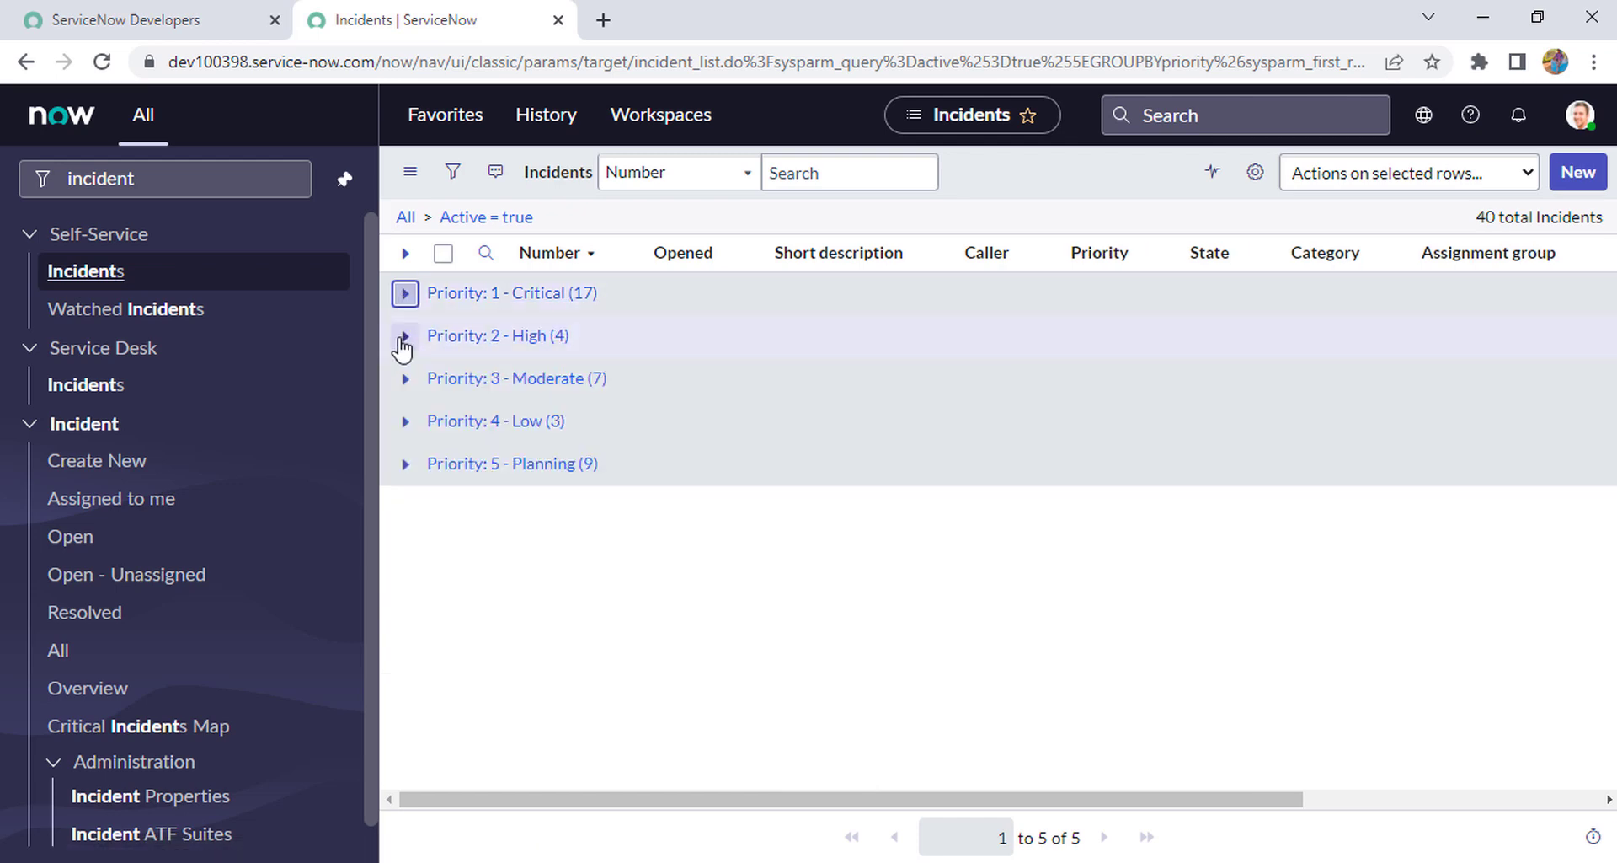
{"action": "left_click", "coordinate": [406, 336]}
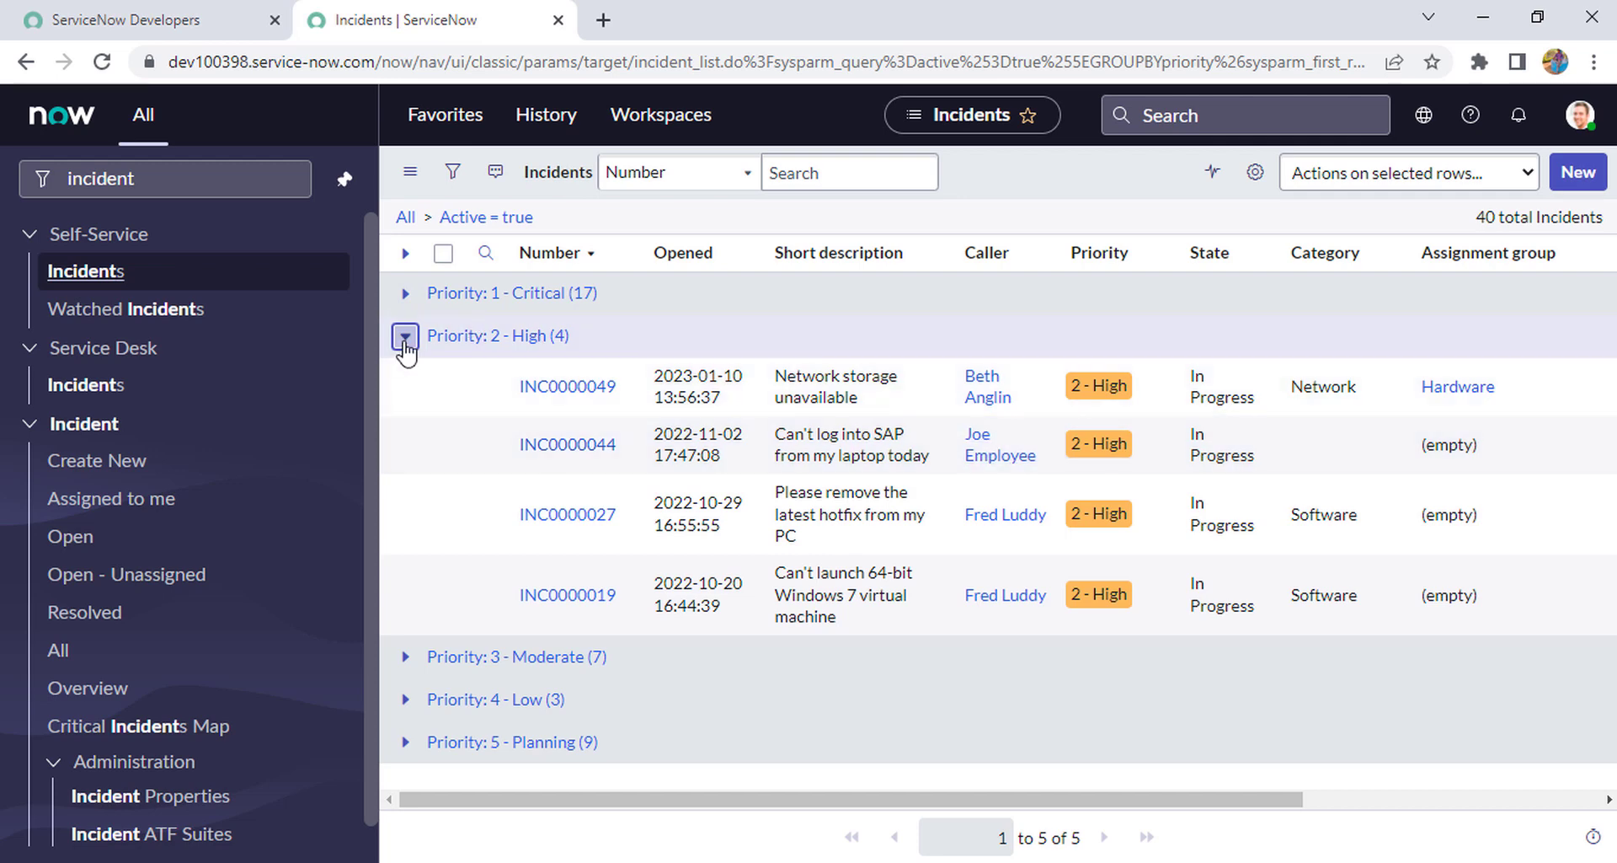
{"action": "left_click", "coordinate": [405, 336]}
{"action": "left_click", "coordinate": [405, 378]}
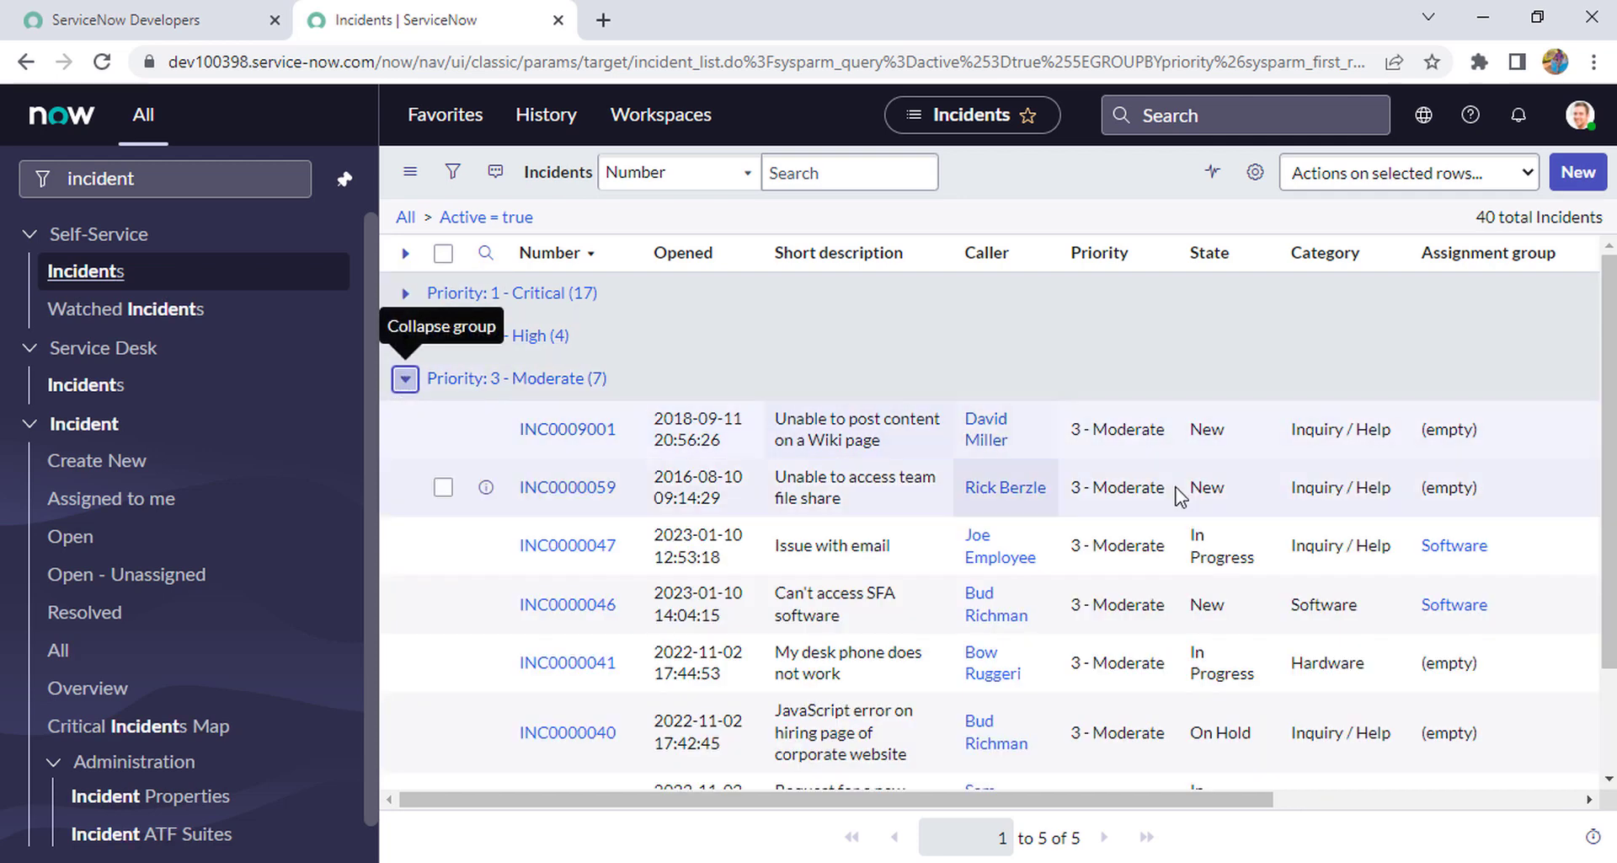
{"action": "left_click", "coordinate": [405, 295]}
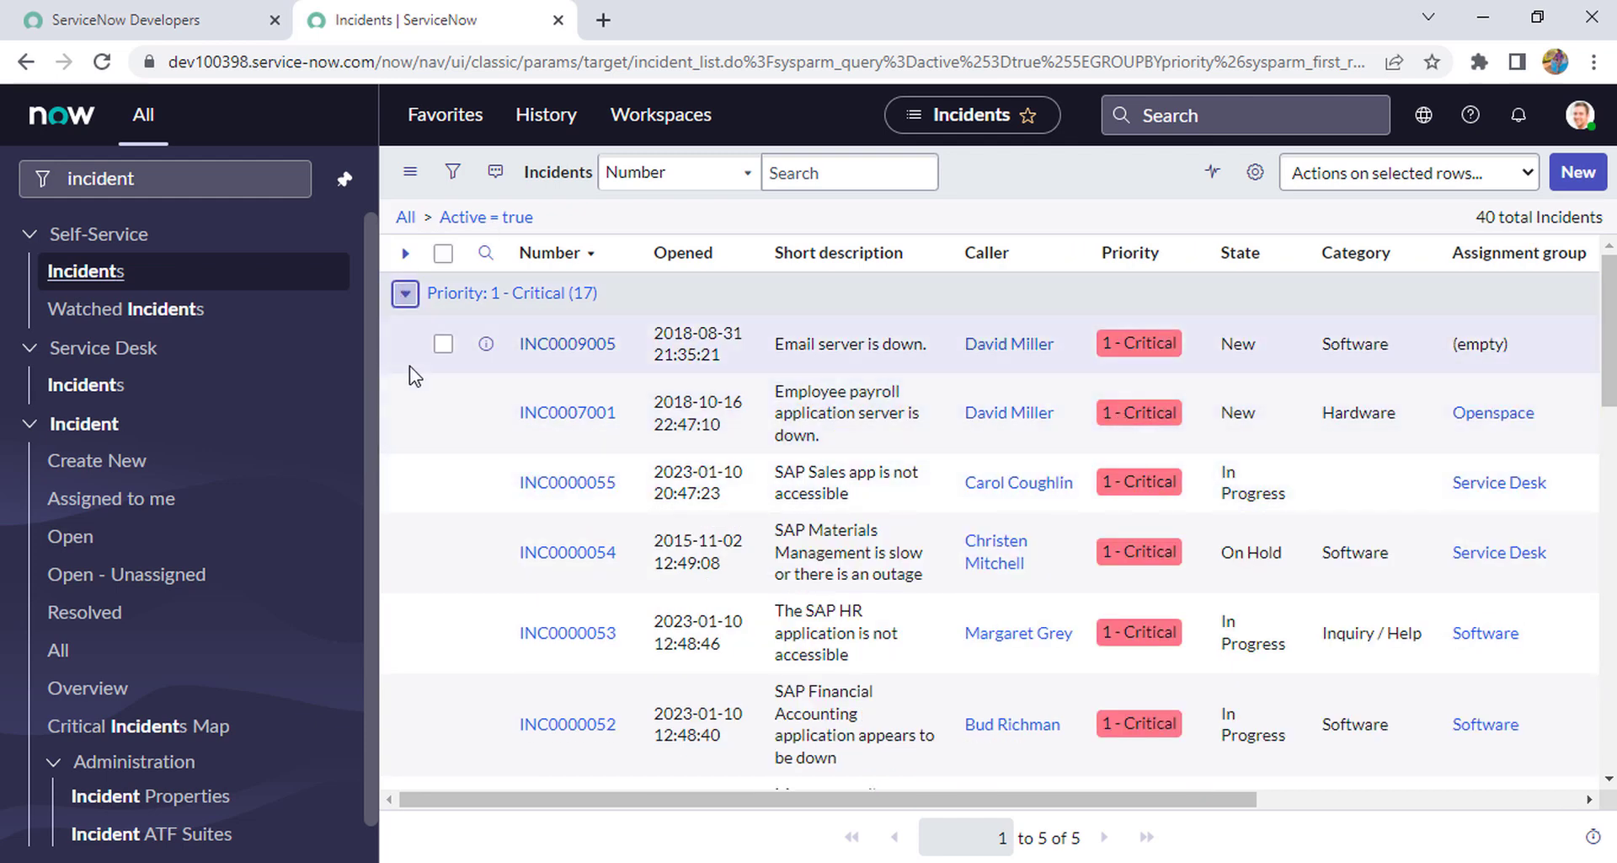
{"action": "left_click", "coordinate": [406, 293]}
{"action": "left_click", "coordinate": [404, 336]}
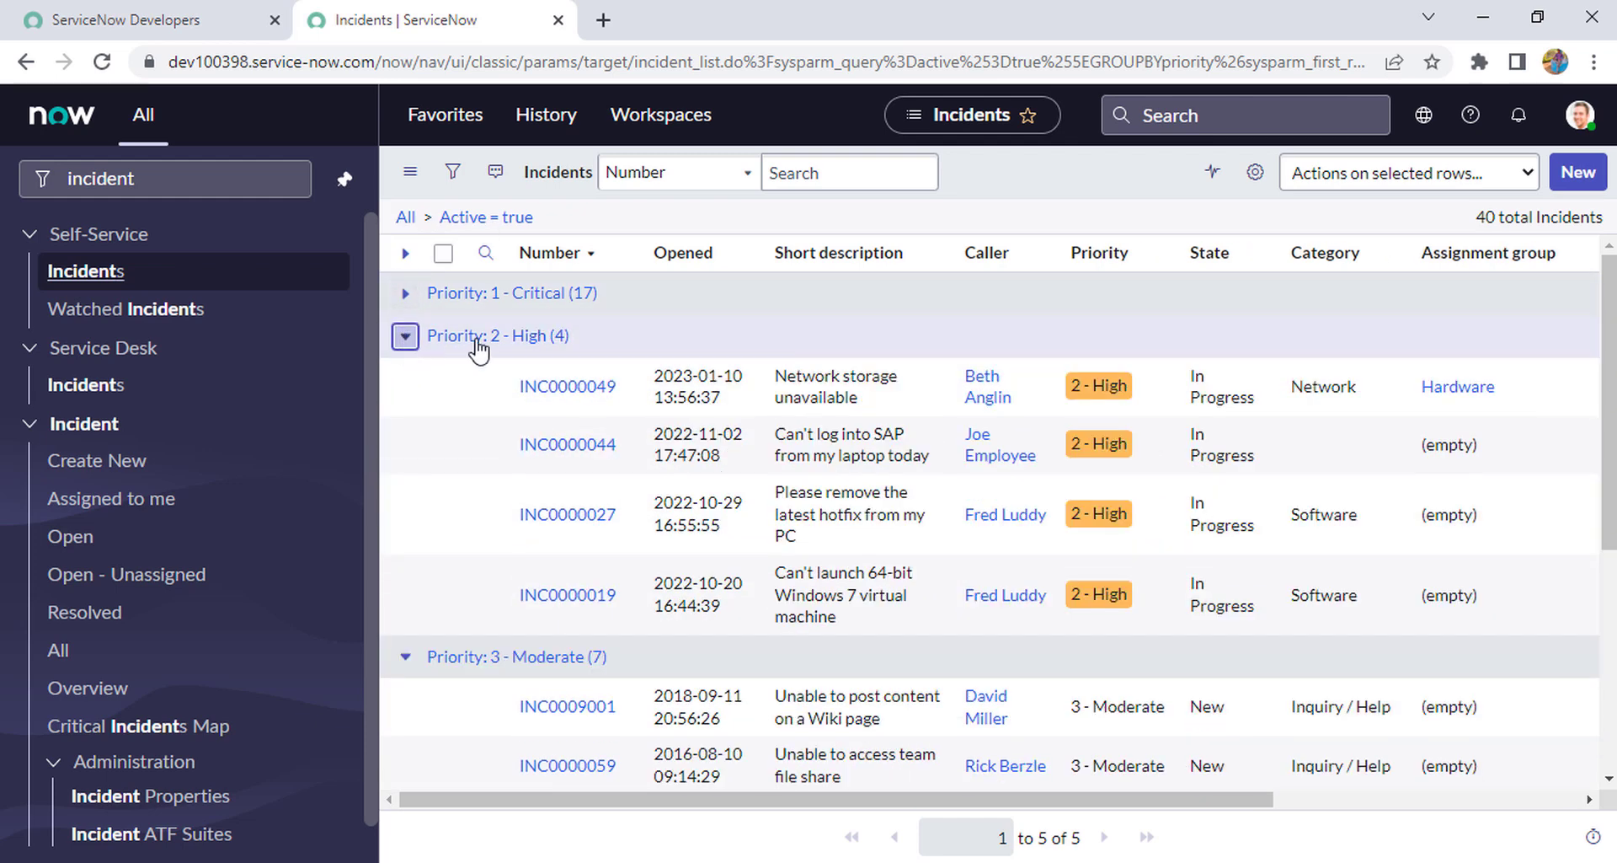
{"action": "left_click", "coordinate": [405, 335]}
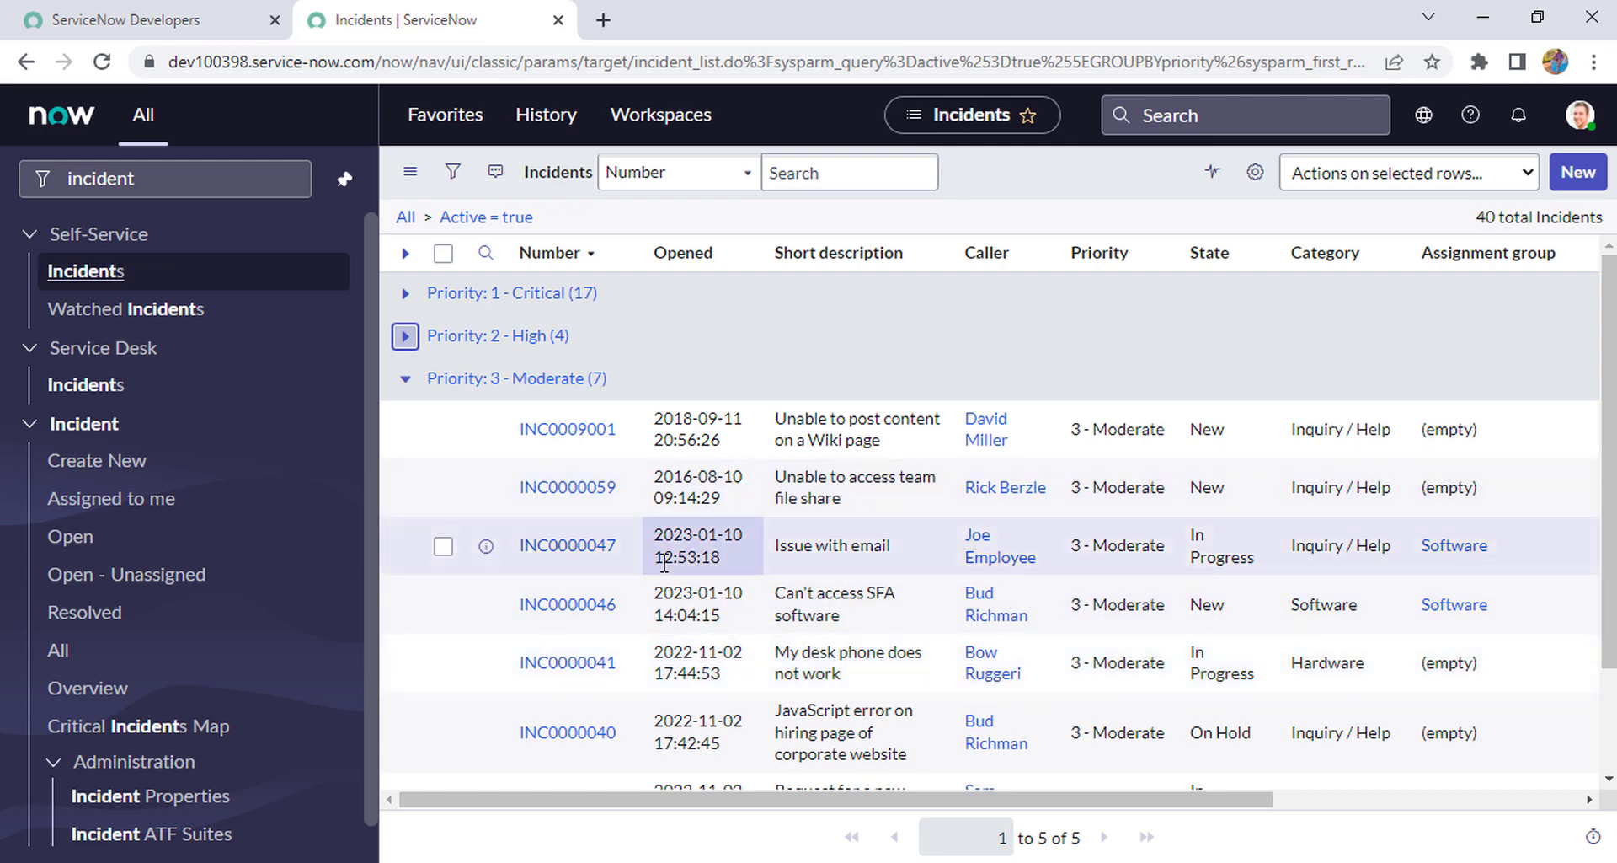
Open incident INC0009001 in a new tab, then return to the grouped list.
{"action": "middle_click", "coordinate": [567, 429]}
{"action": "left_click", "coordinate": [706, 18]}
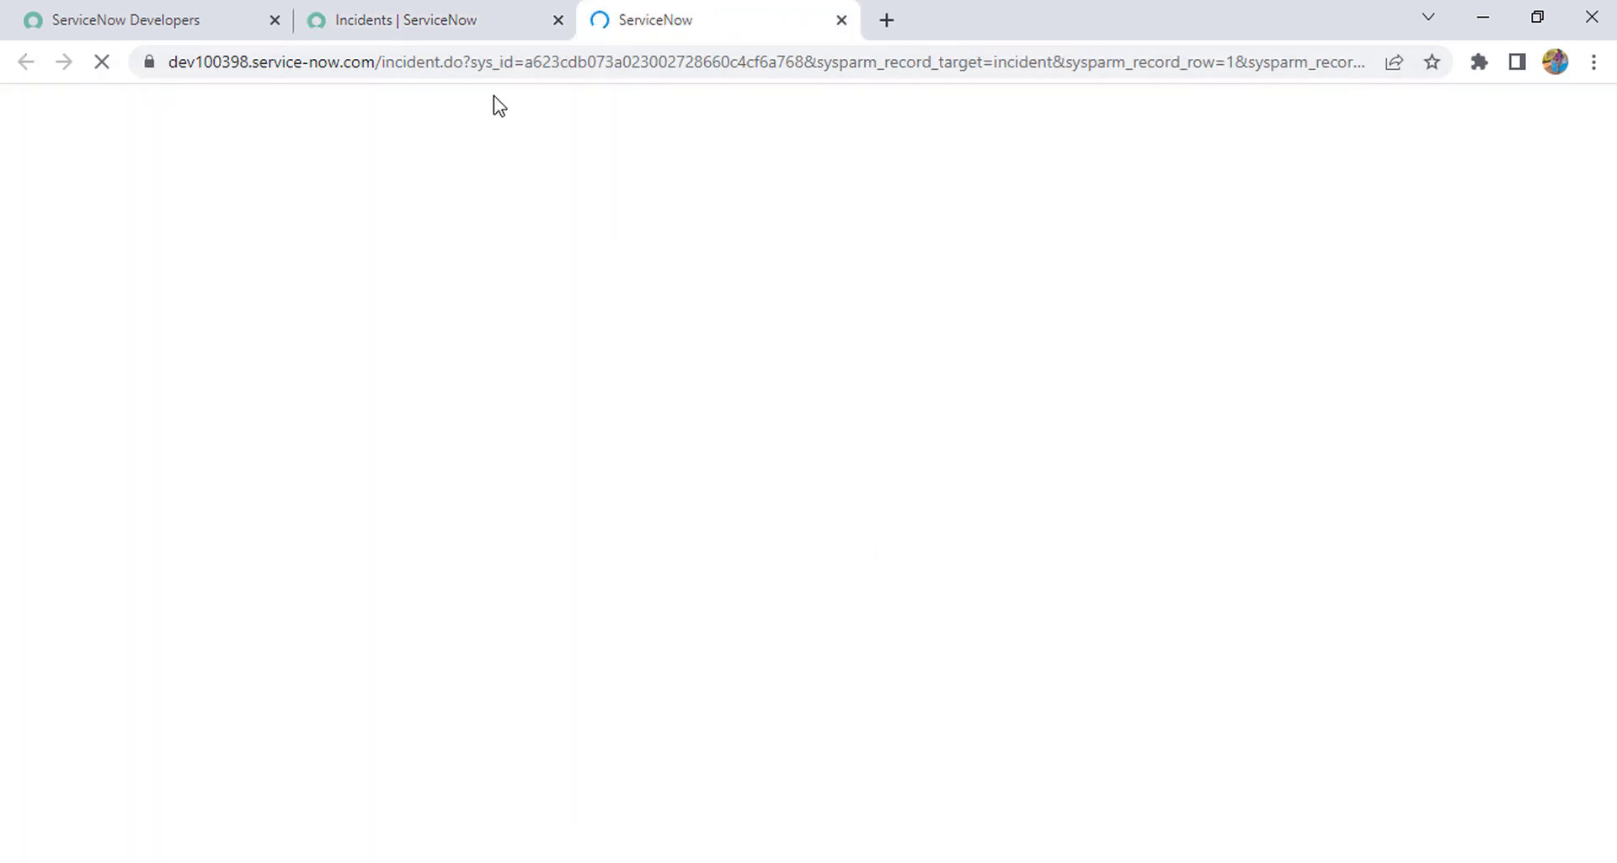
{"action": "left_click", "coordinate": [433, 24]}
Filter the navigator for 'field' and start a new Field Styles record, then return to INC0009001.
{"action": "left_click", "coordinate": [192, 173]}
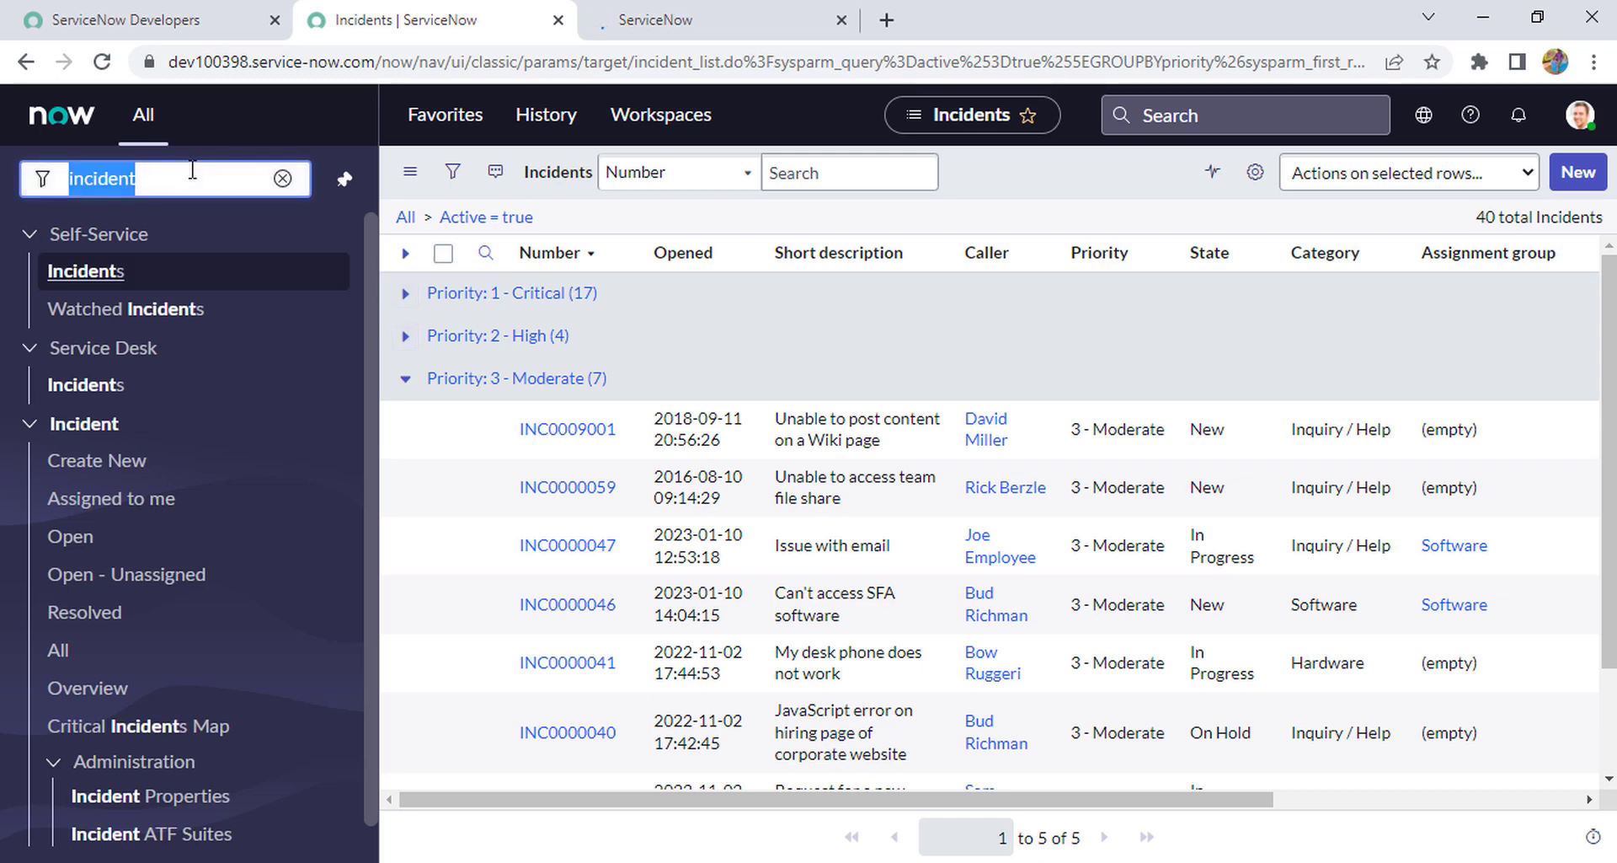
{"action": "type", "text": "fil"}
{"action": "key", "text": "BackSpace"}
{"action": "type", "text": "e"}
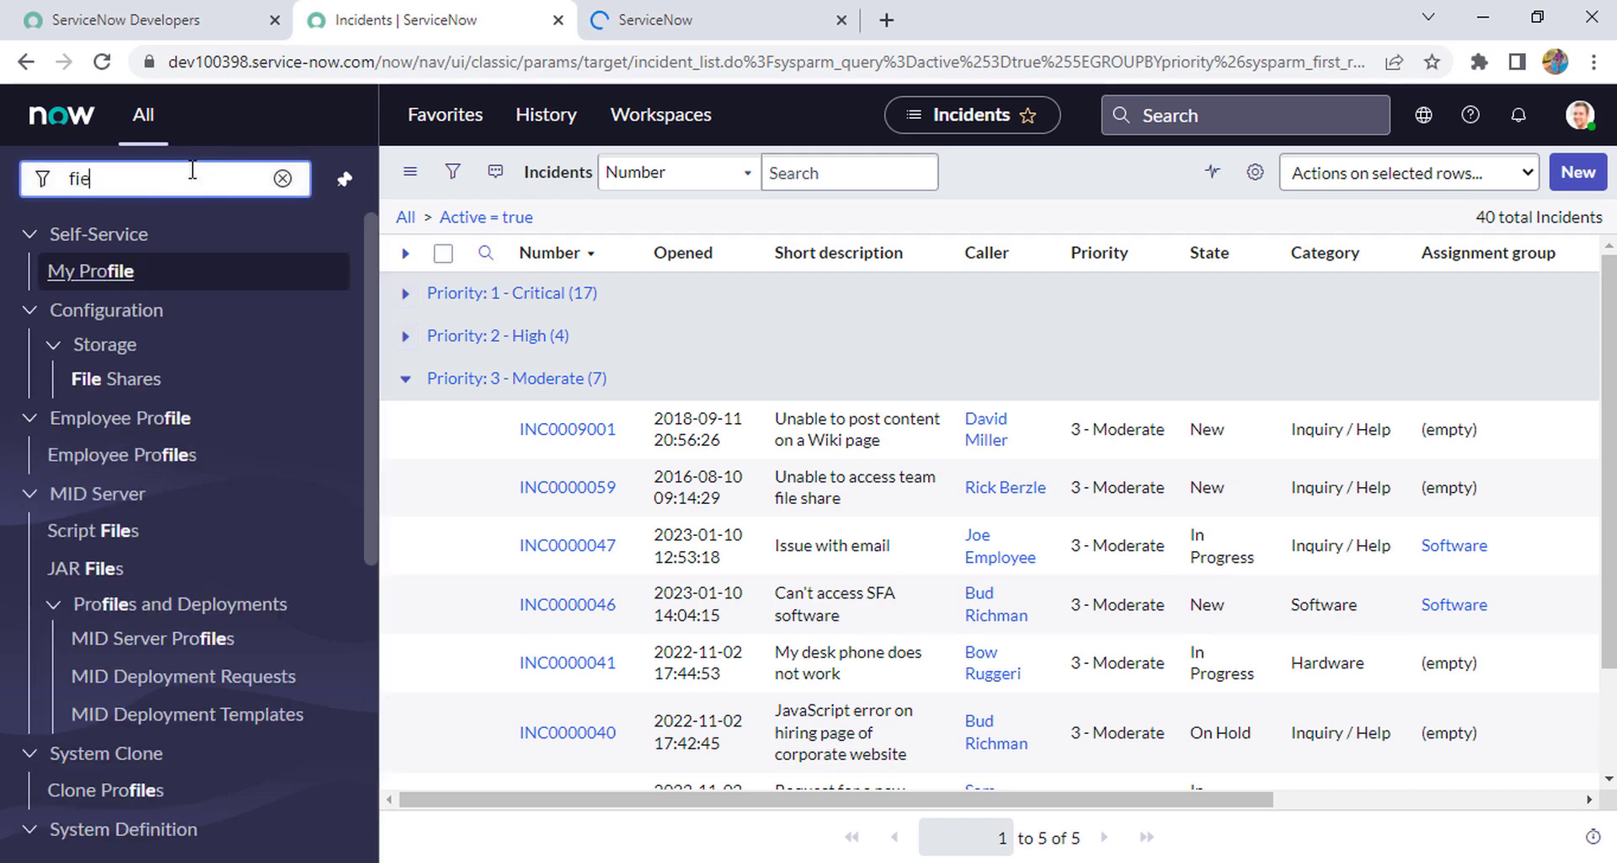
{"action": "type", "text": "ld"}
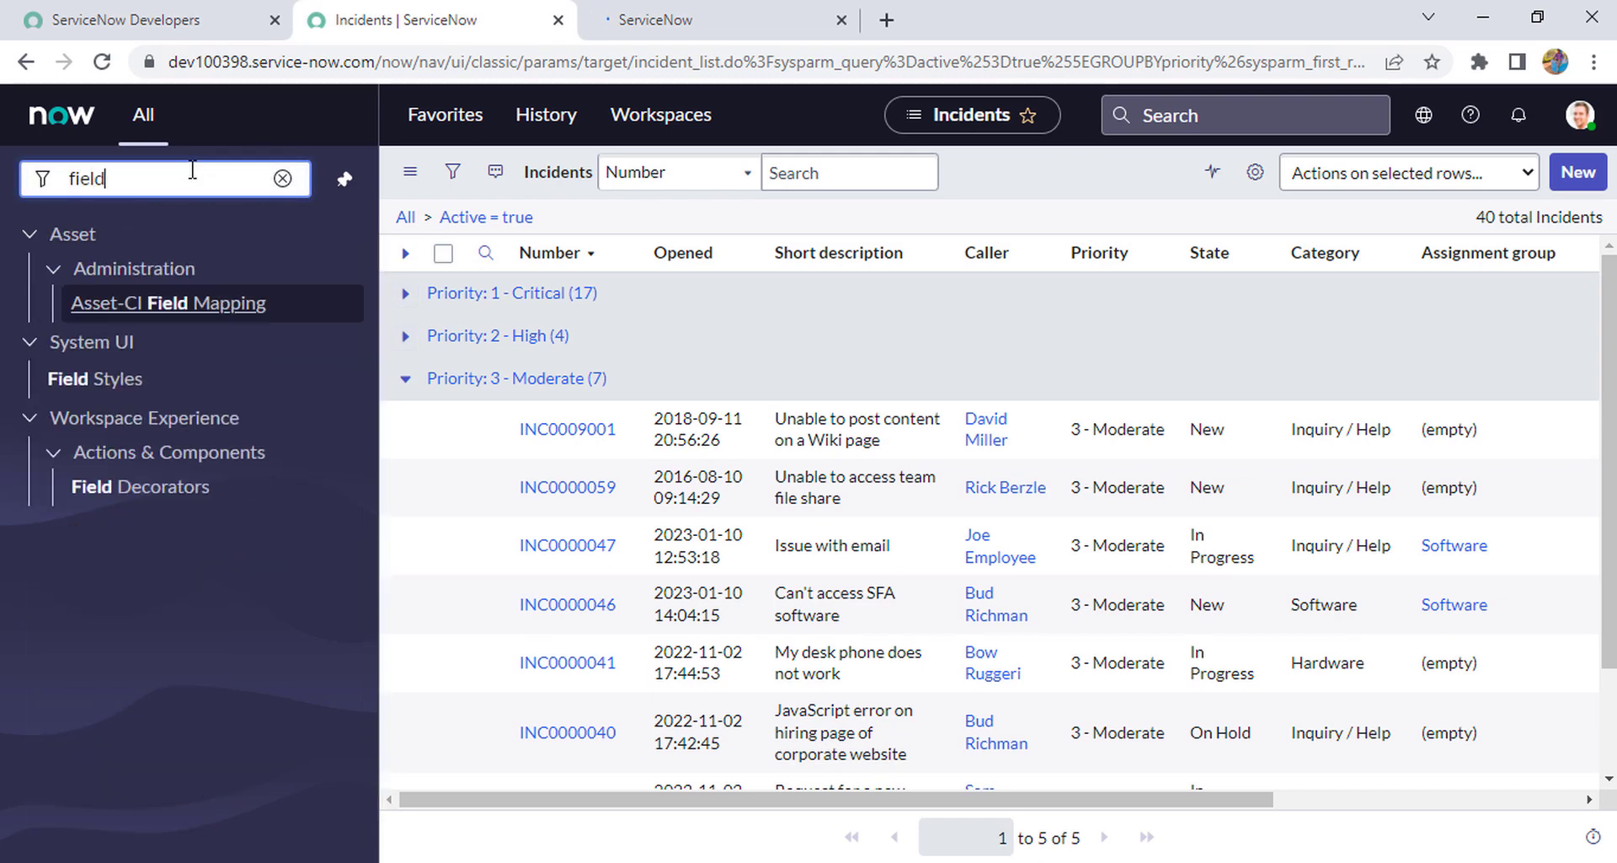
{"action": "left_click", "coordinate": [101, 385]}
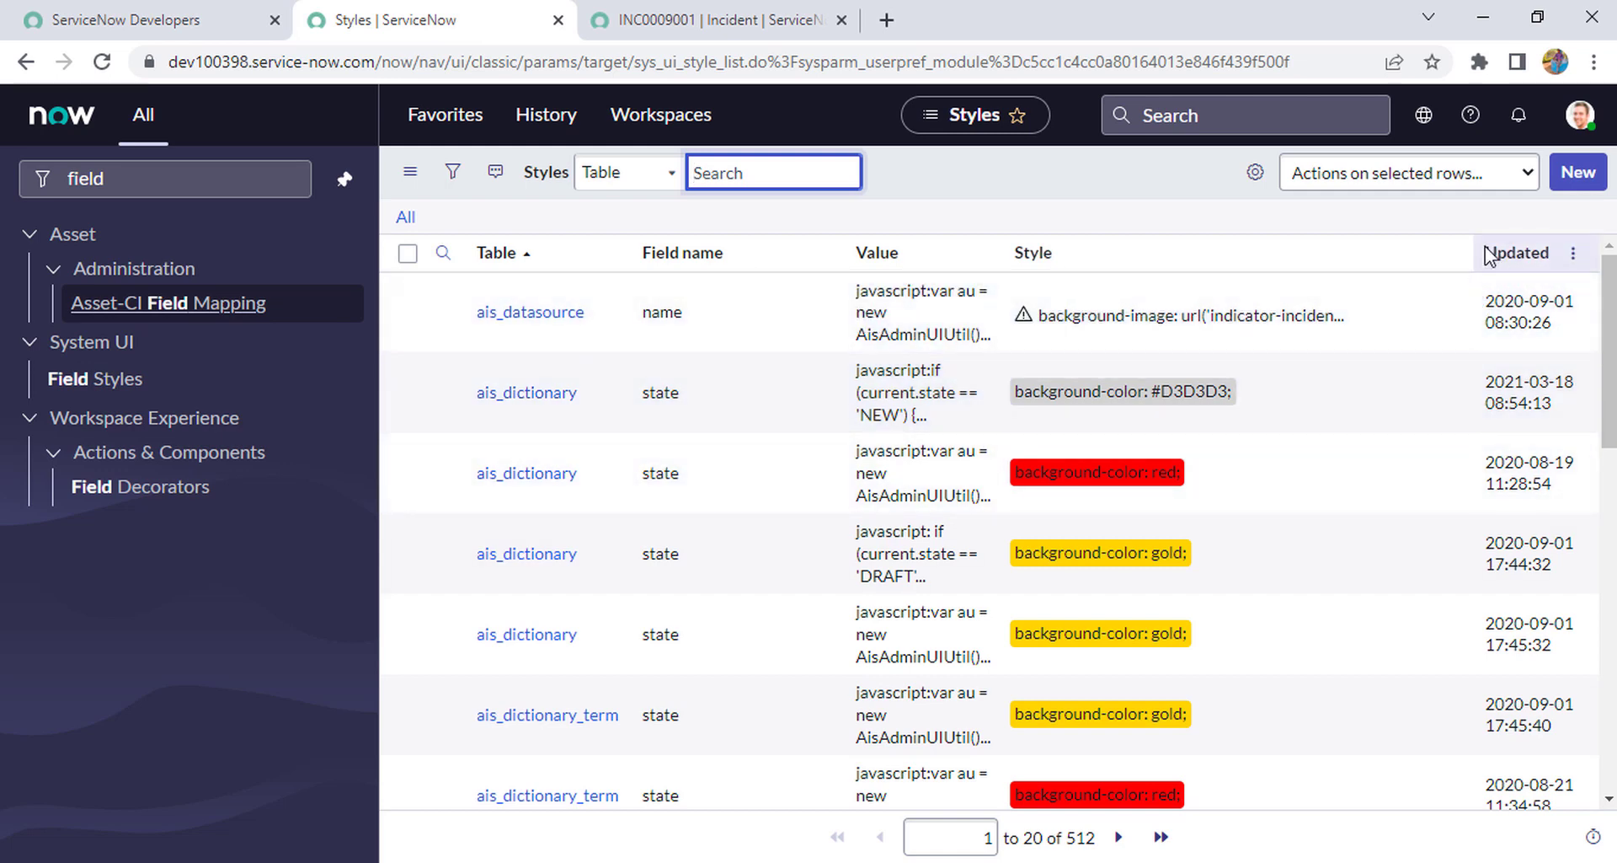
{"action": "left_click", "coordinate": [1584, 181]}
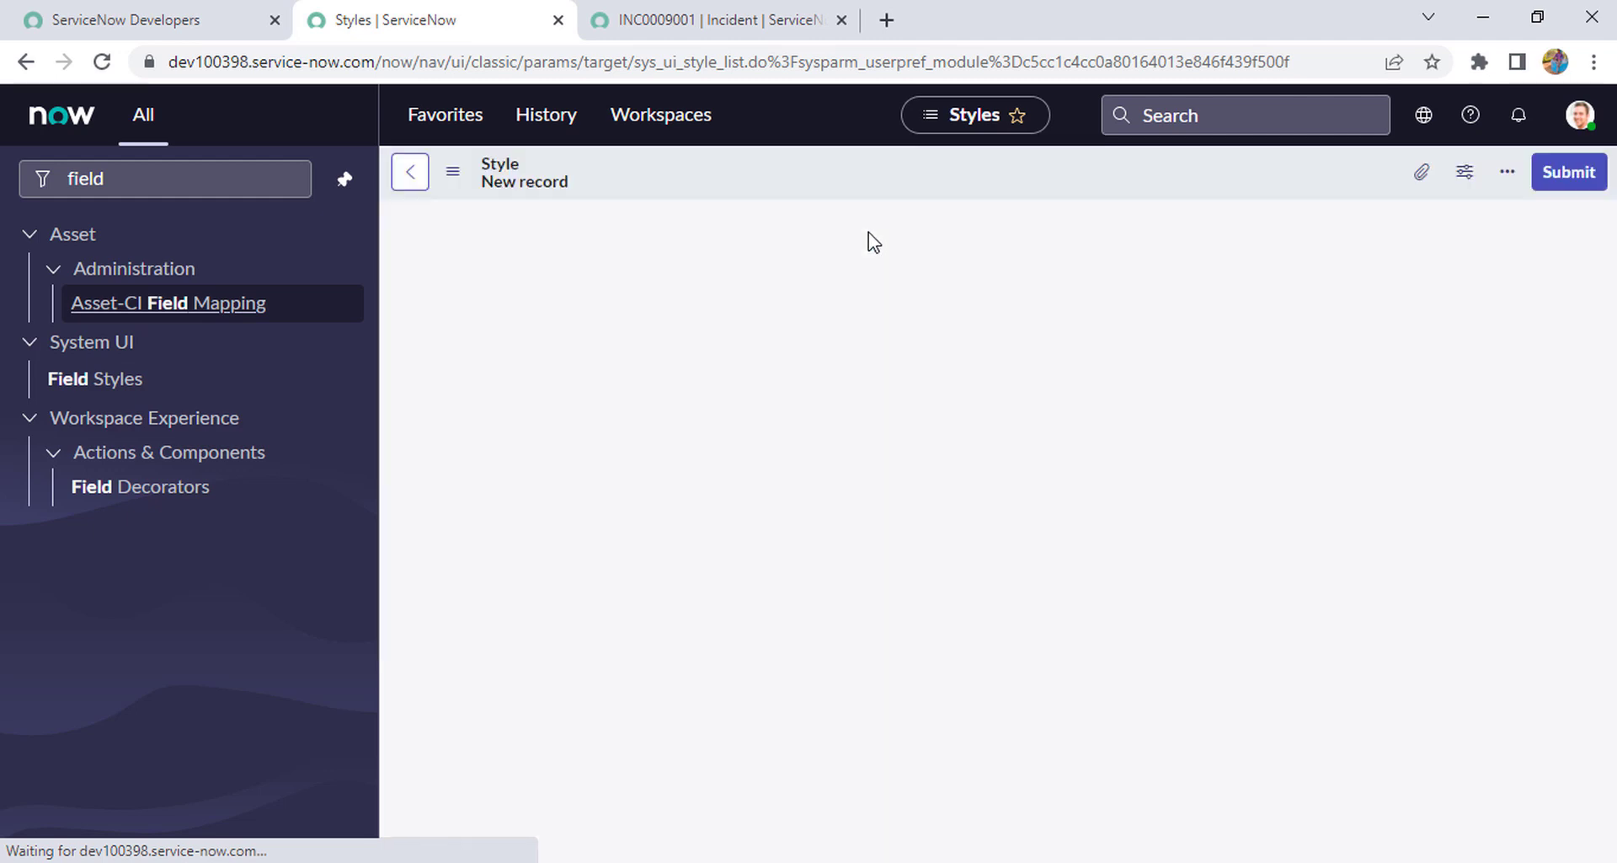
{"action": "left_click", "coordinate": [698, 25]}
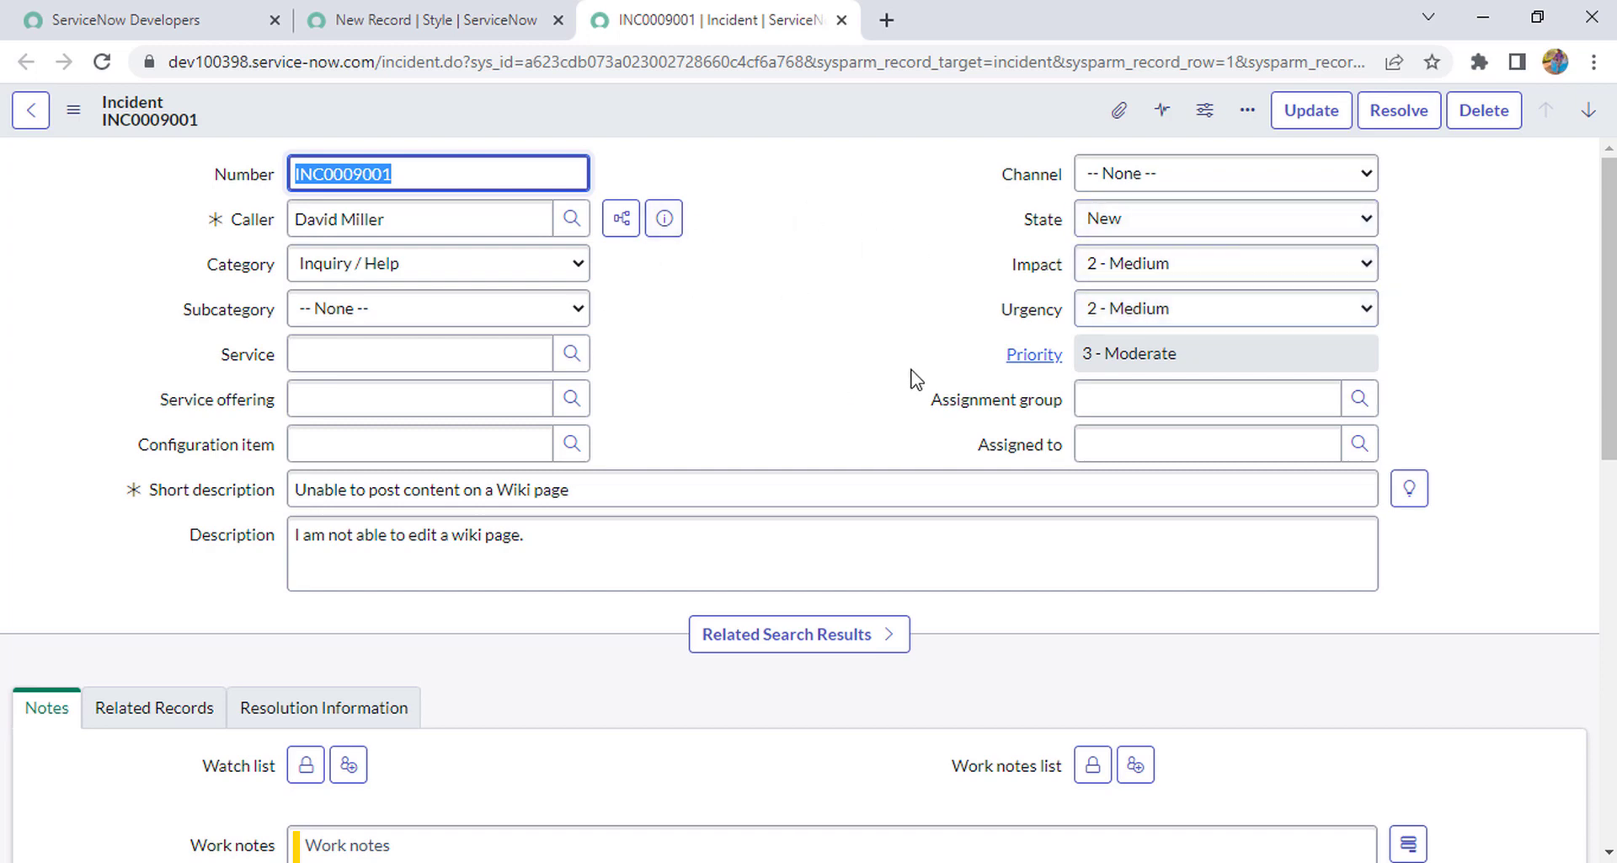
{"action": "left_click", "coordinate": [1035, 358]}
Show the Priority field's styles via Configure Styles and start a new Incident style record.
{"action": "right_click", "coordinate": [1035, 358]}
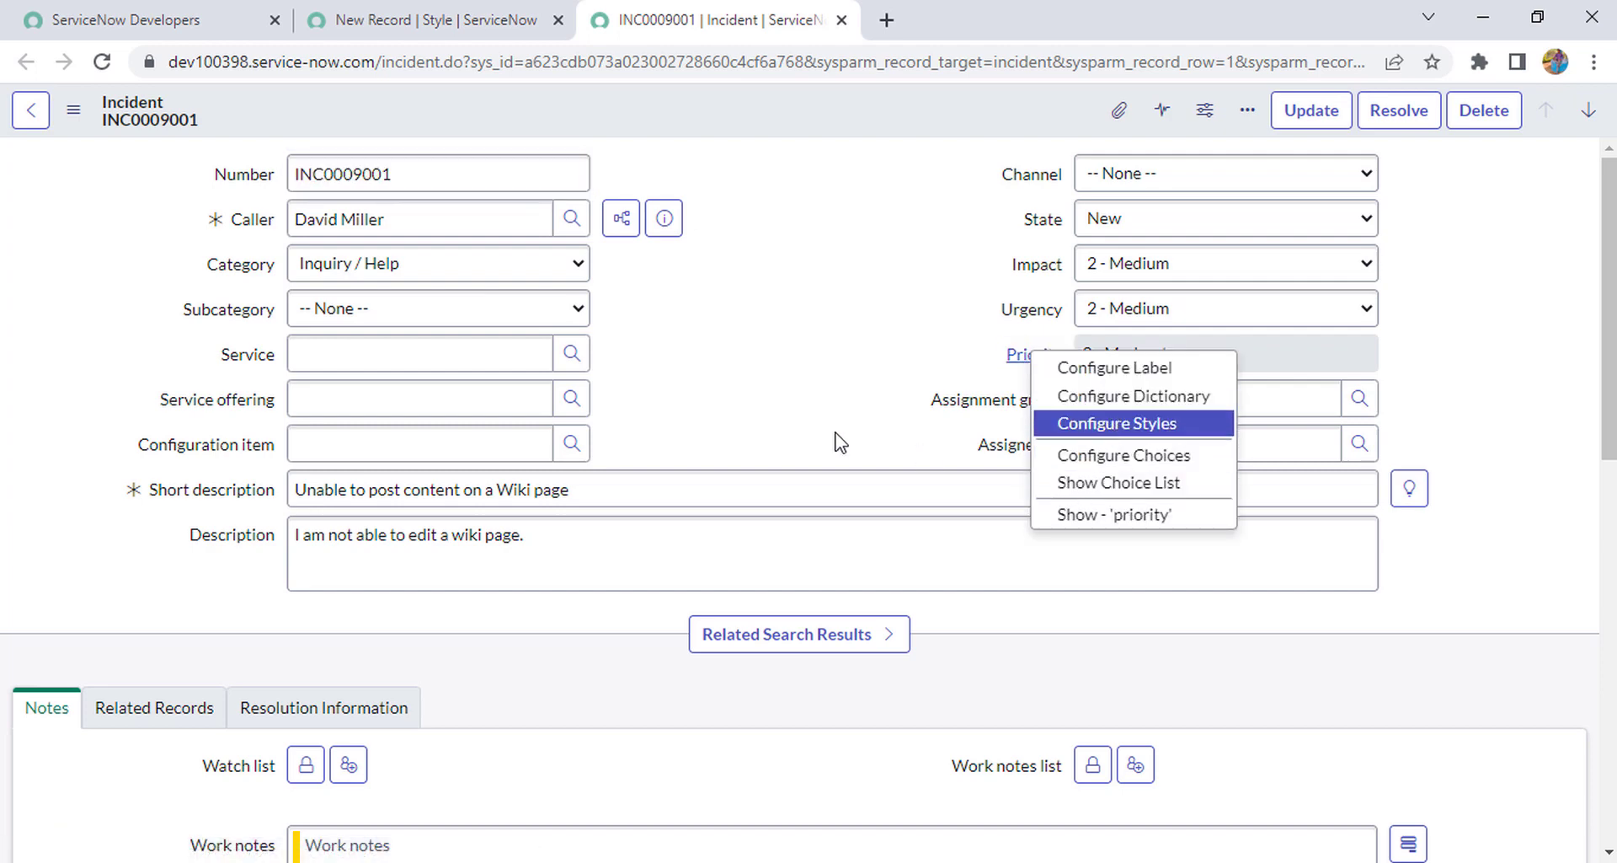
{"action": "key", "text": "Return"}
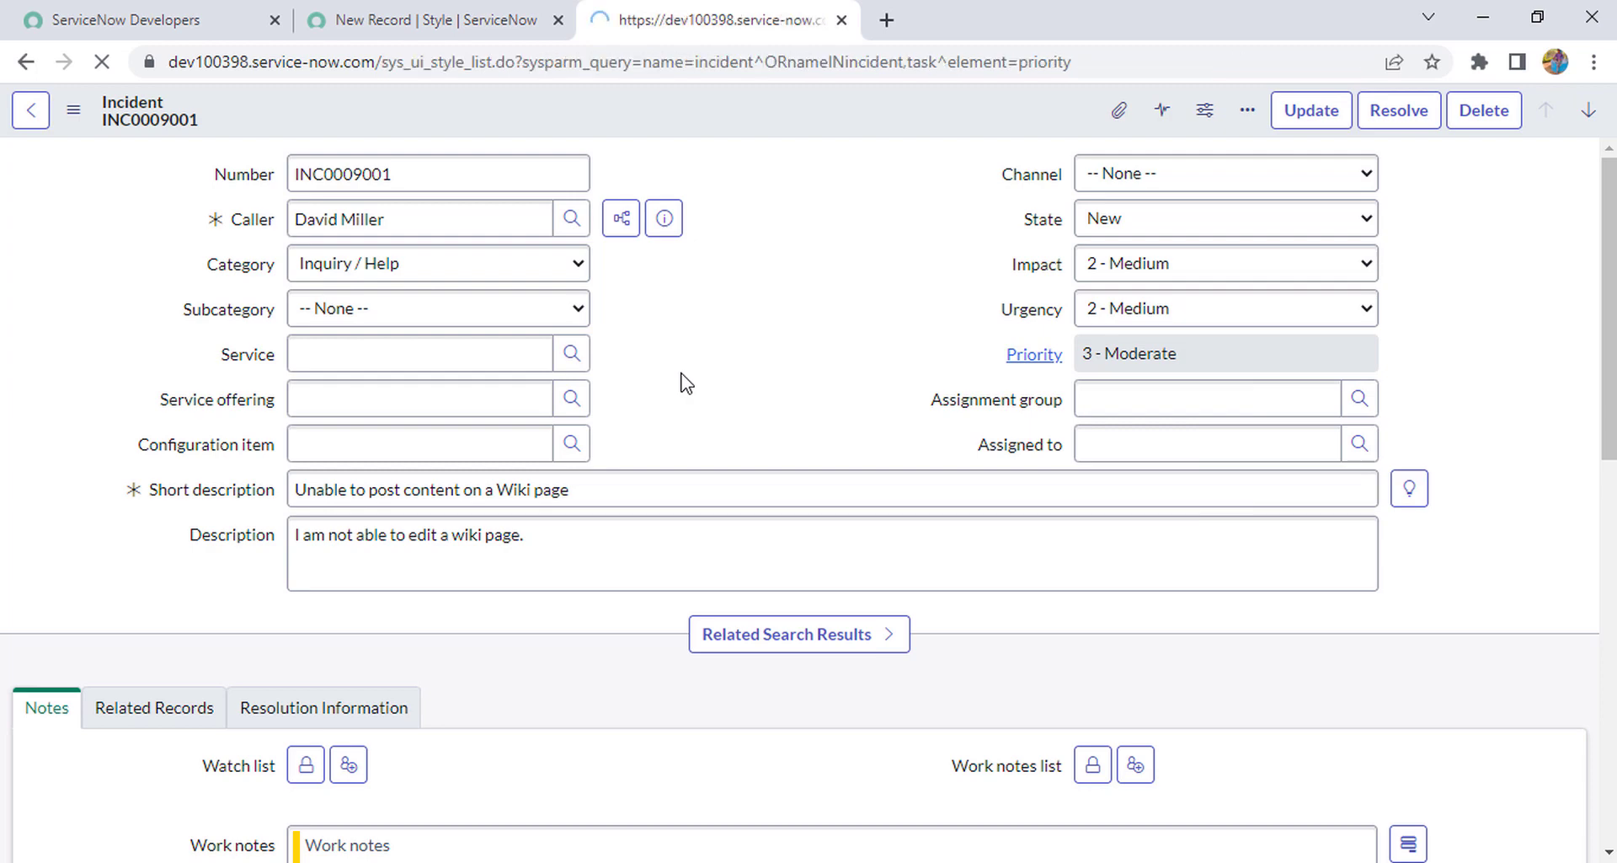
{"action": "left_click", "coordinate": [426, 16]}
{"action": "left_click", "coordinate": [704, 15]}
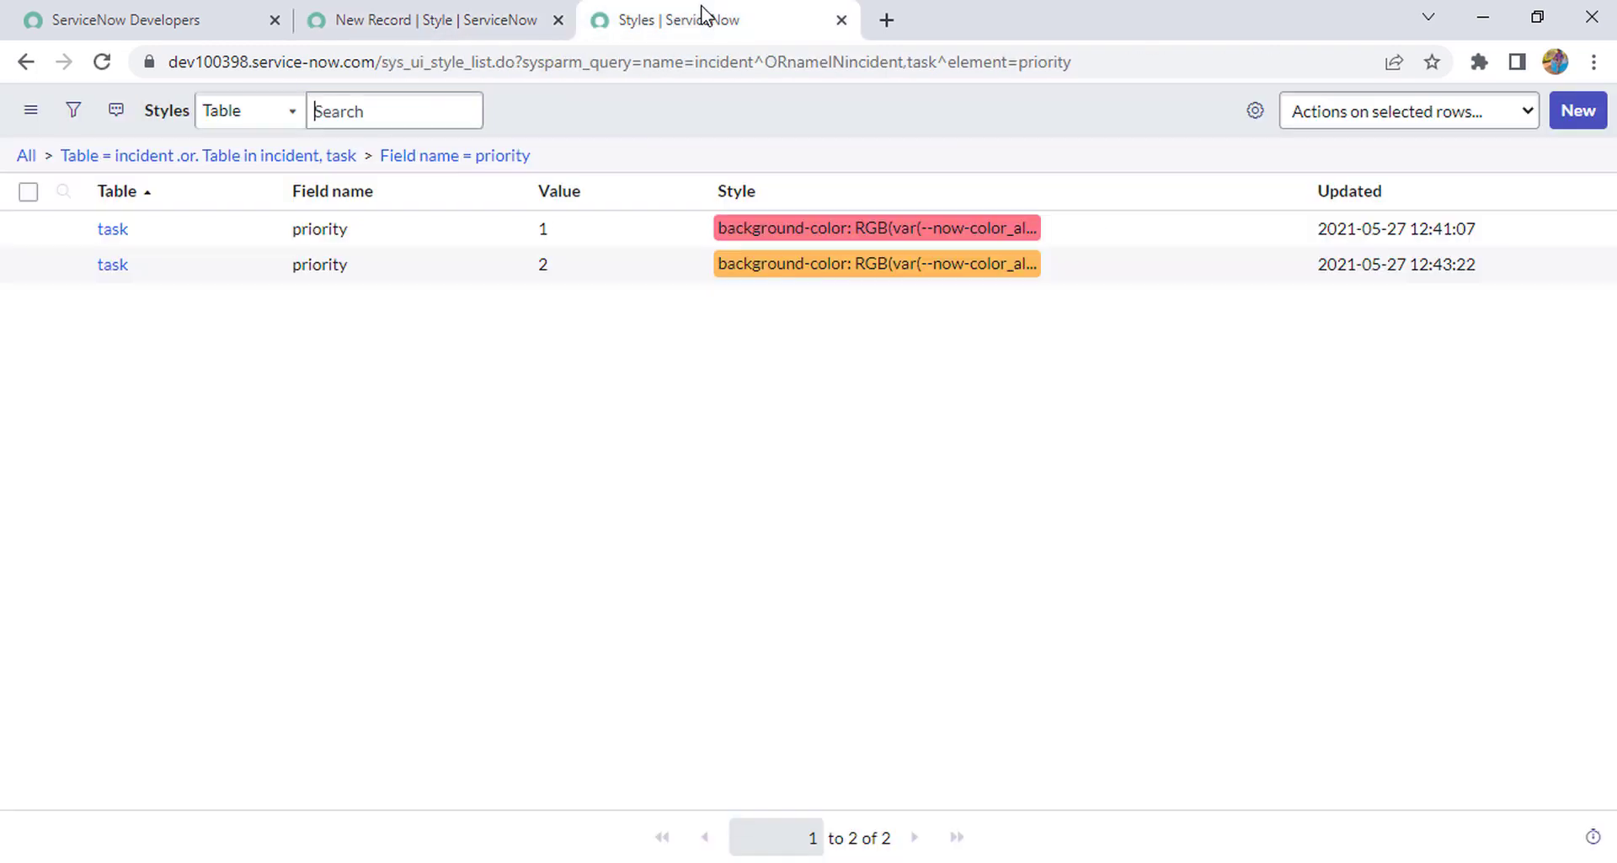
{"action": "left_click", "coordinate": [1593, 119]}
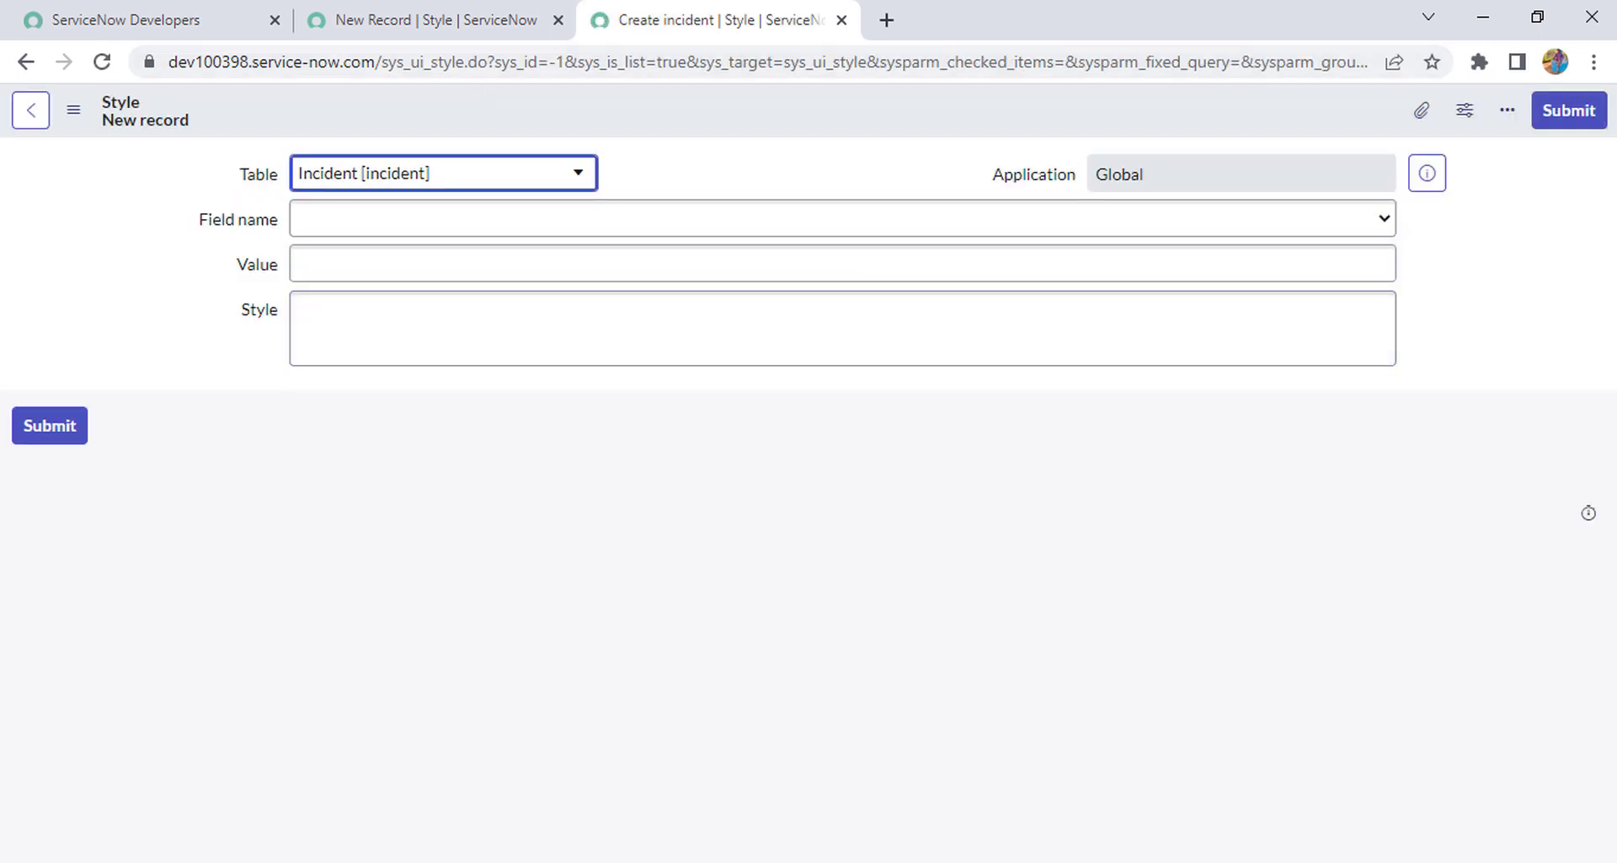
Close the duplicate form and save a Priority style with Value 3 and background-color:green;.
{"action": "left_click", "coordinate": [498, 32]}
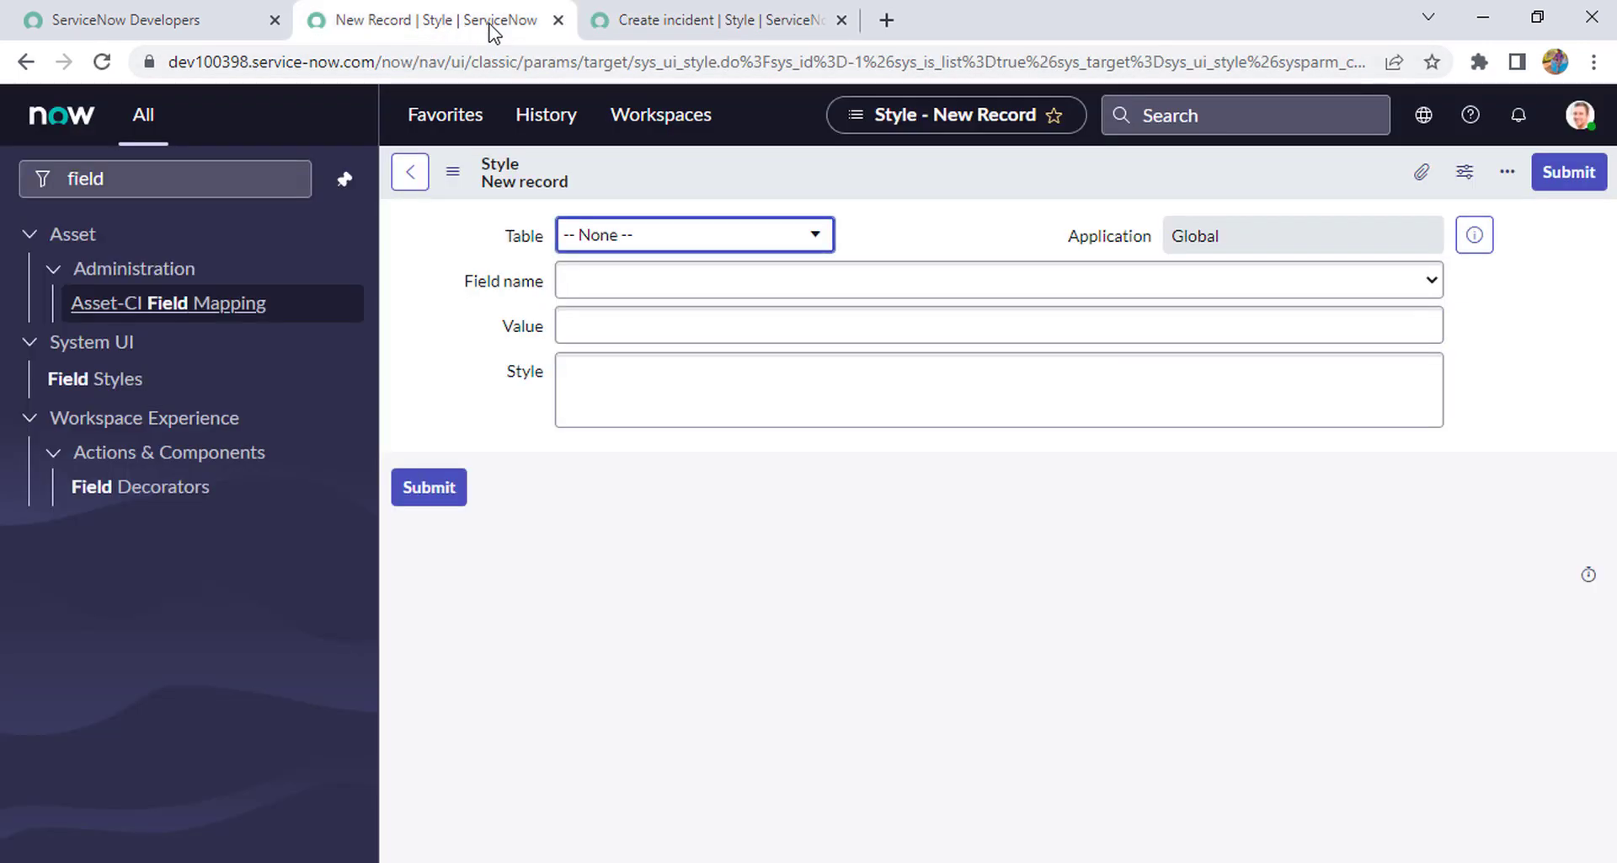
{"action": "left_click", "coordinate": [557, 20]}
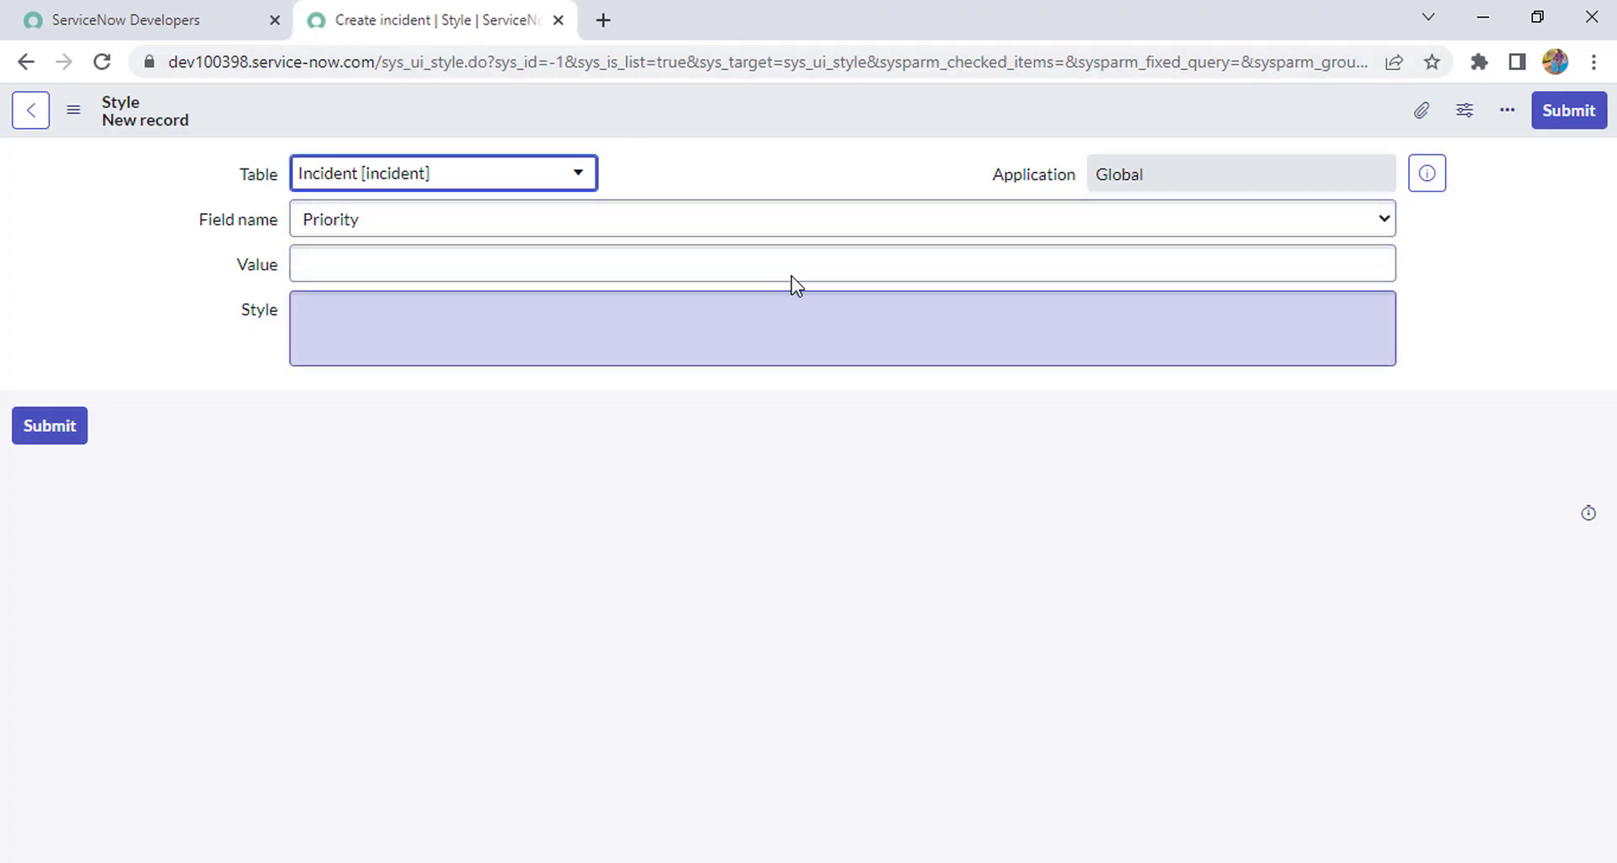
{"action": "left_click", "coordinate": [753, 254]}
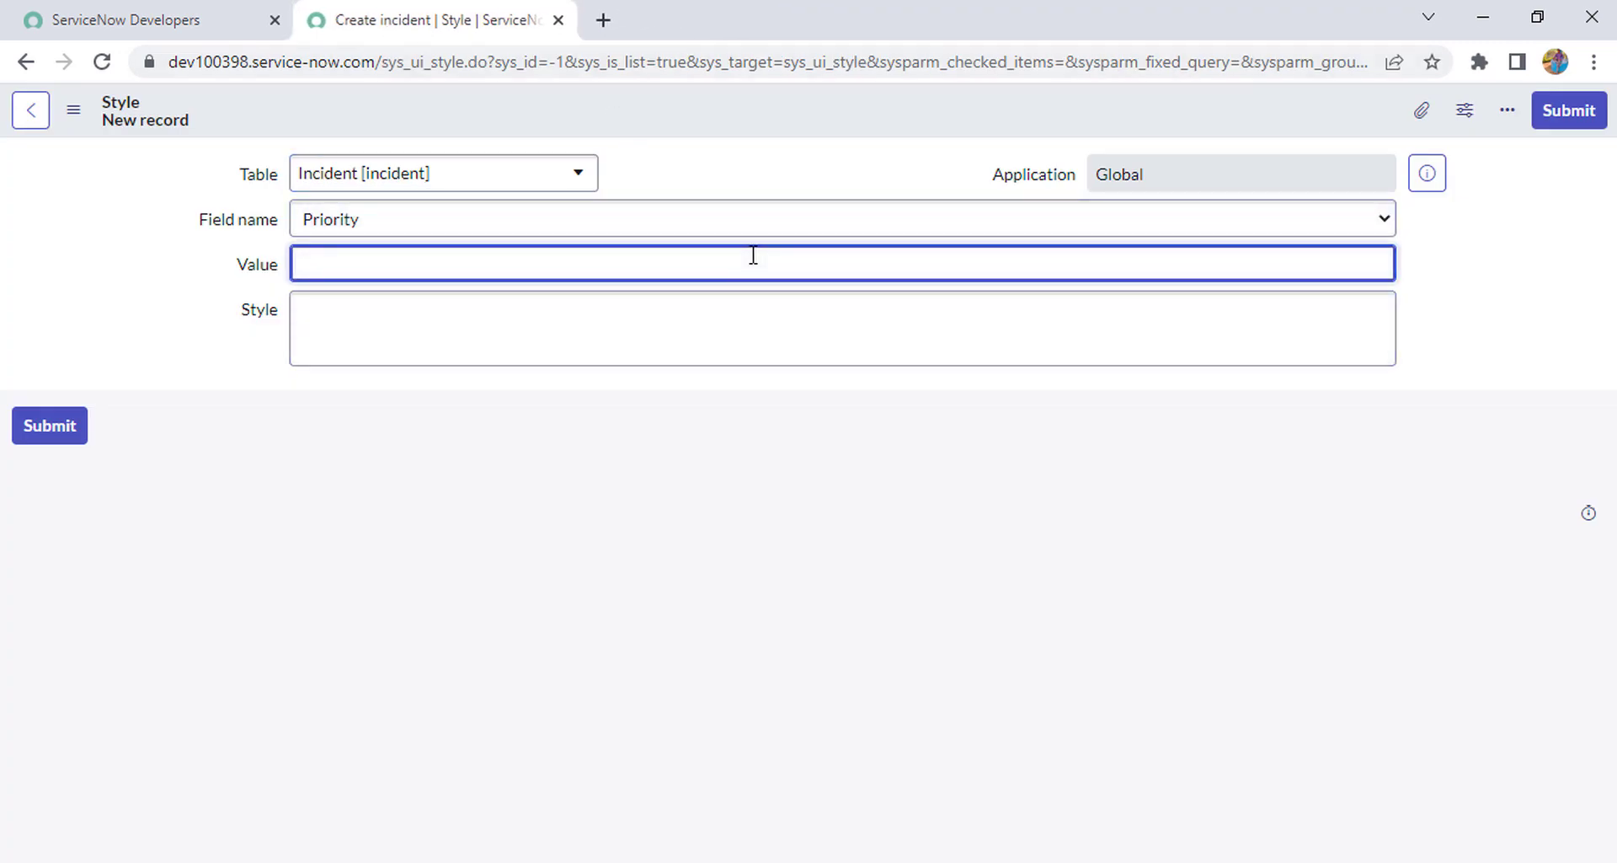
{"action": "left_click", "coordinate": [470, 316]}
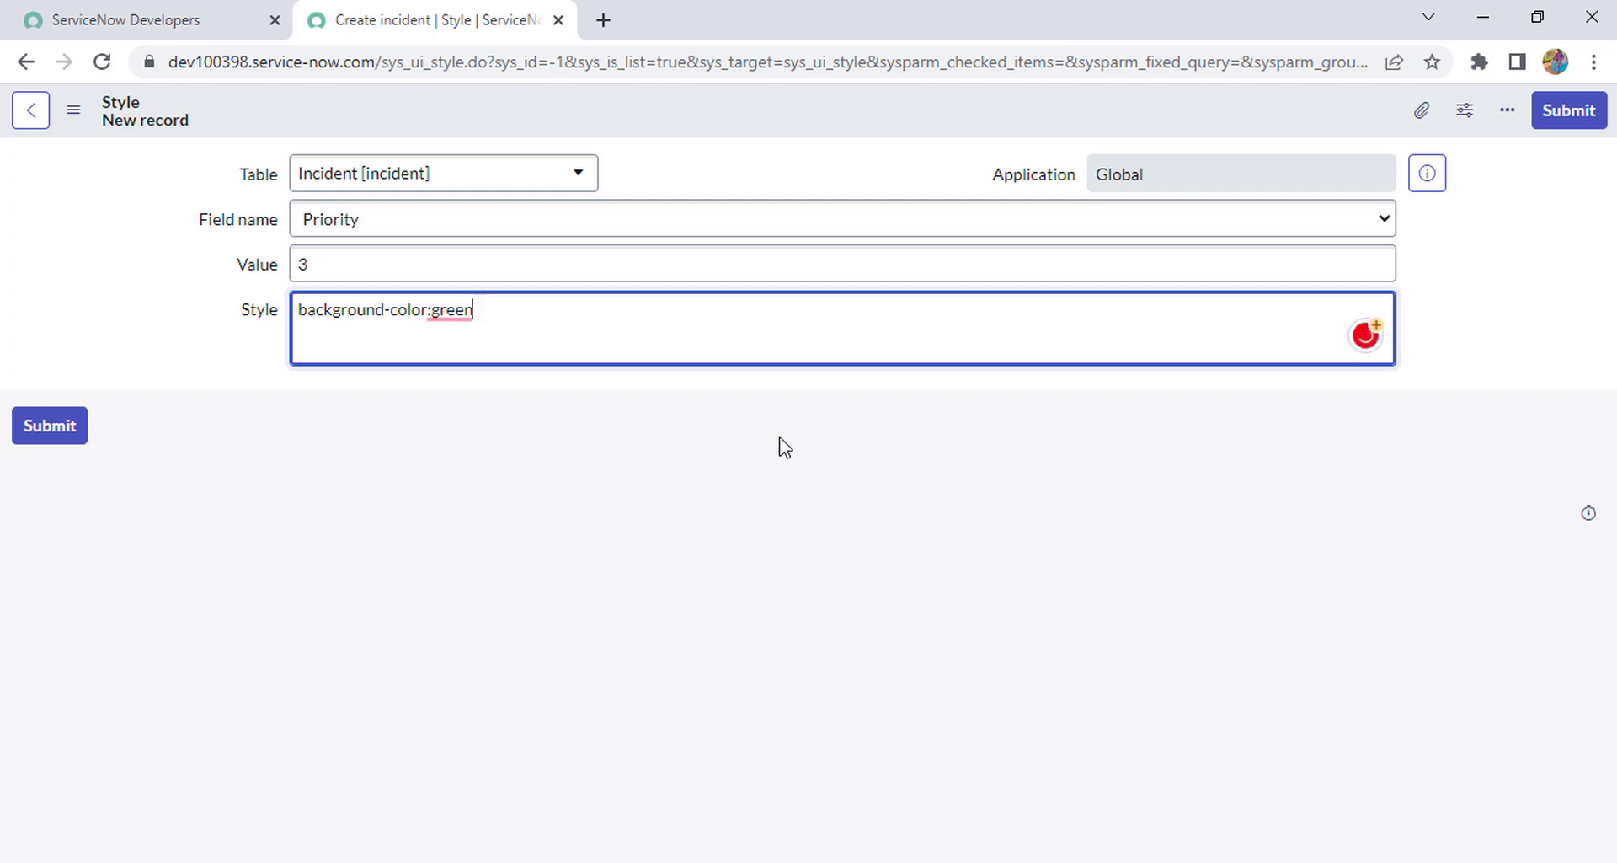
{"action": "right_click", "coordinate": [872, 98]}
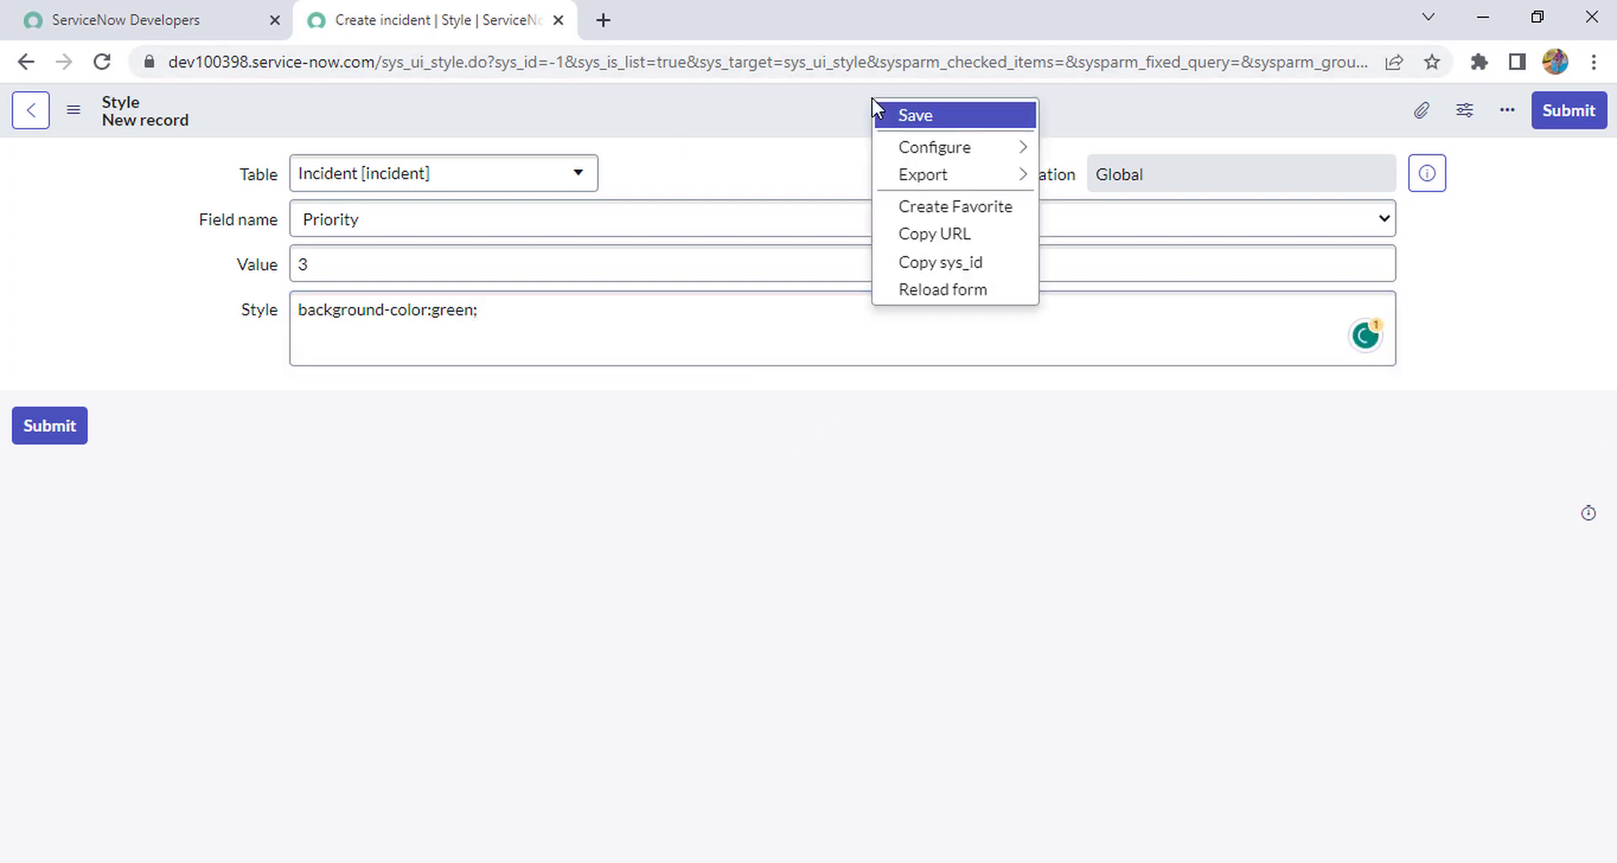
{"action": "left_click", "coordinate": [950, 107]}
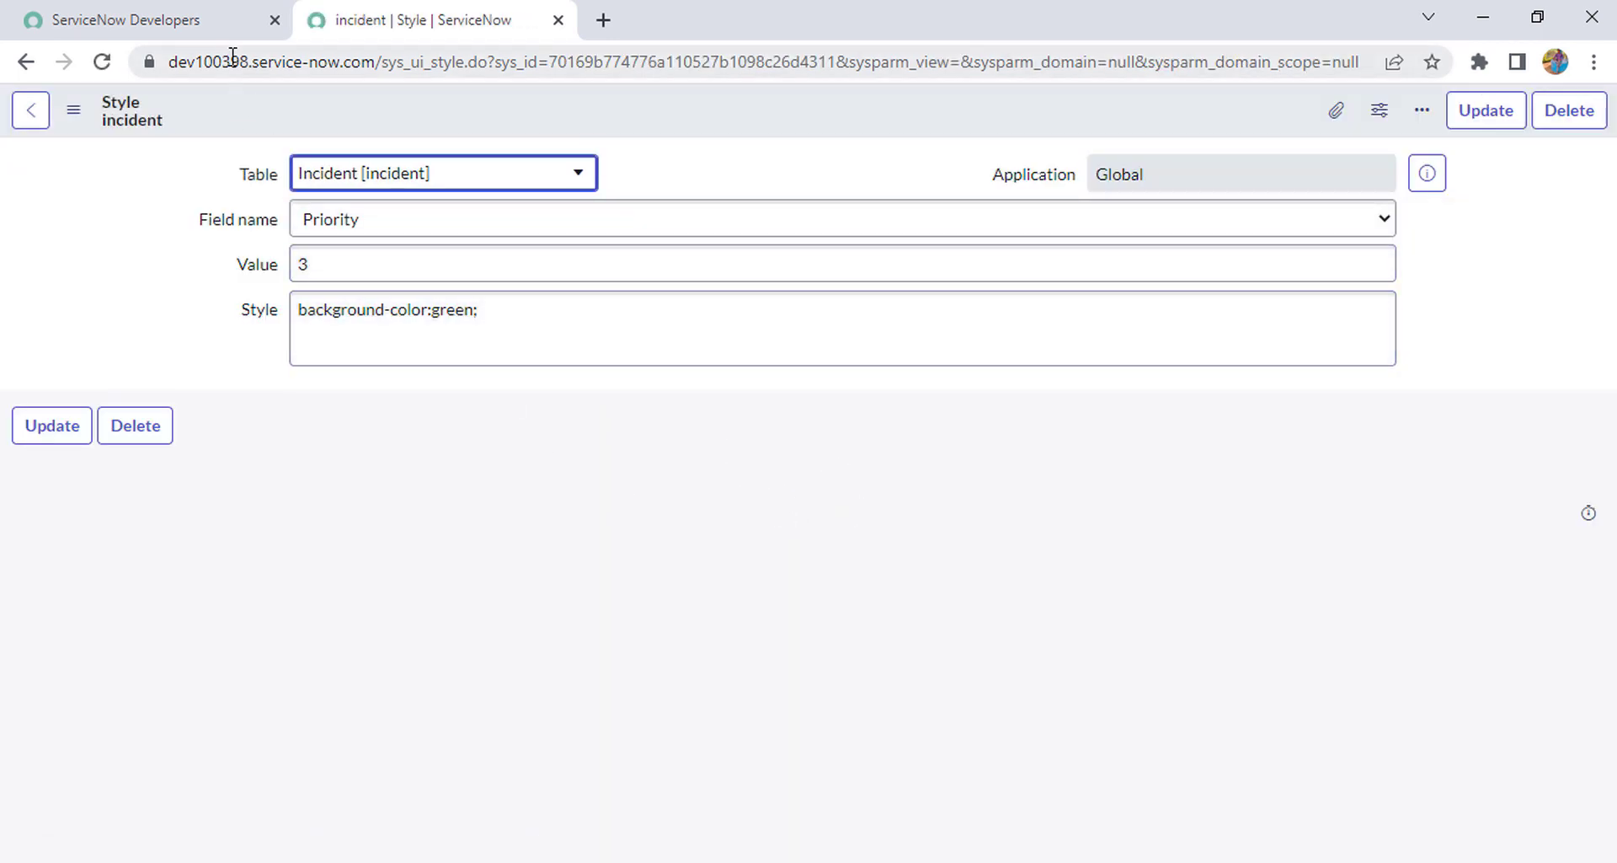
Switch between tabs to review the existing Priority 3 style record.
{"action": "left_click", "coordinate": [220, 25]}
{"action": "left_click", "coordinate": [1210, 586]}
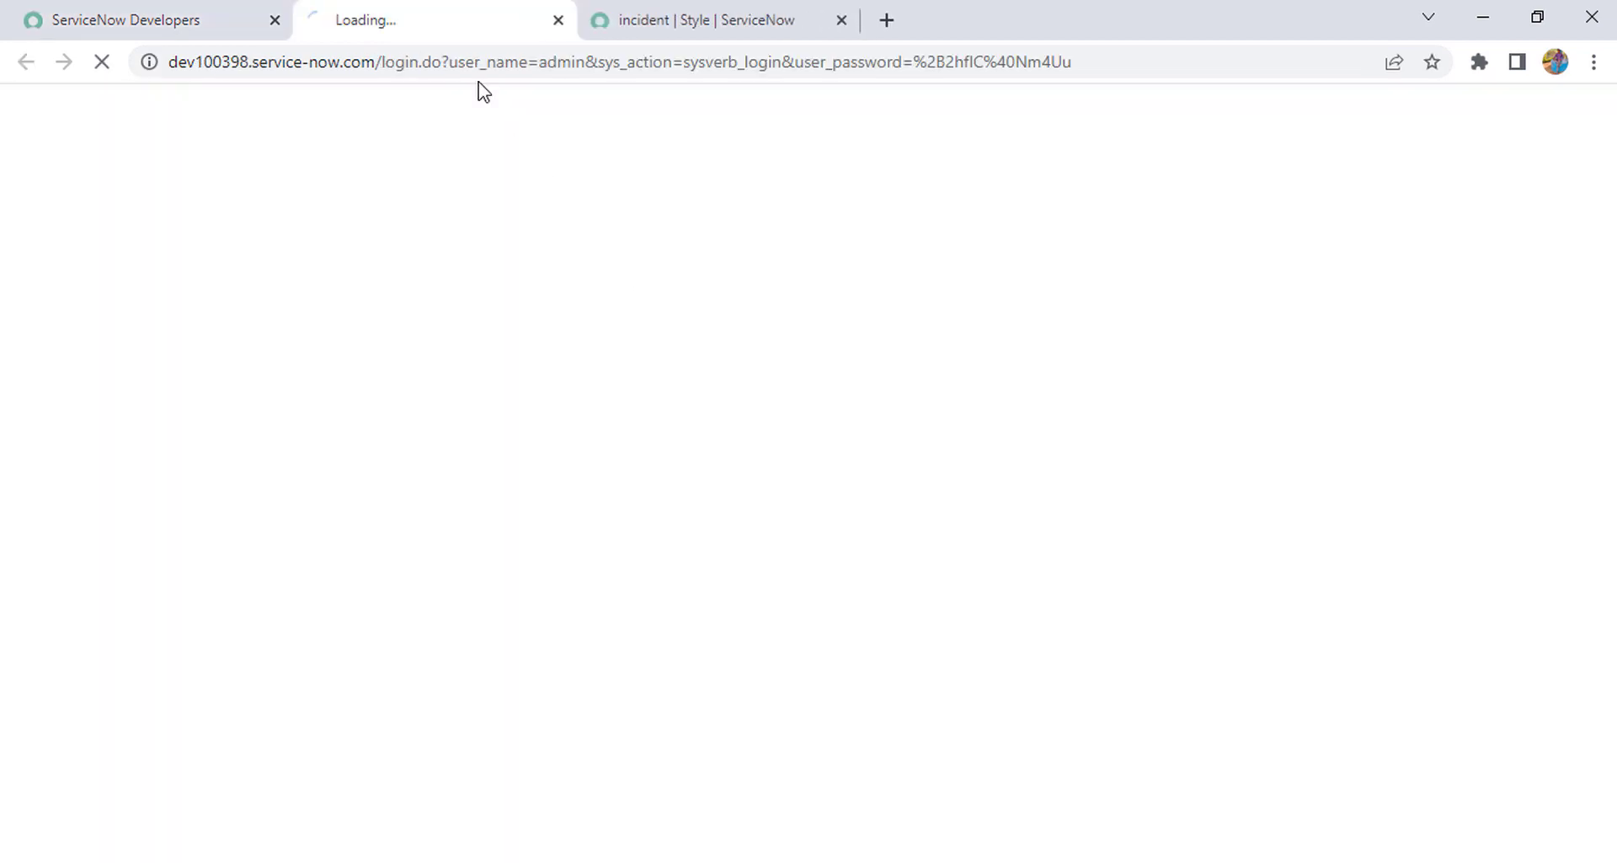
{"action": "left_click", "coordinate": [661, 19]}
{"action": "left_click", "coordinate": [426, 18]}
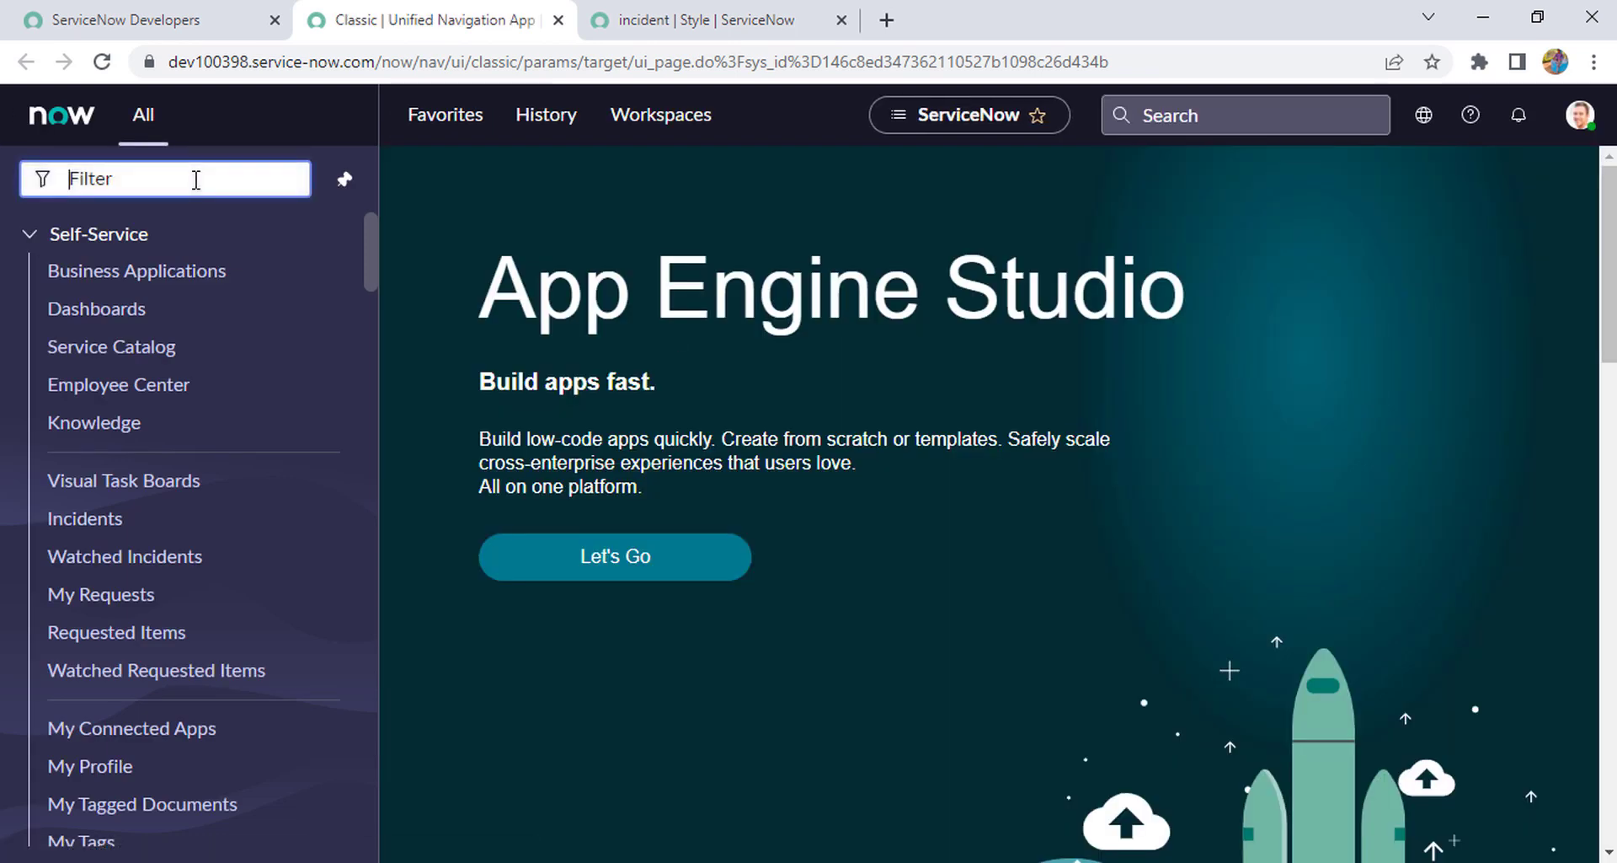
{"action": "left_click", "coordinate": [756, 12]}
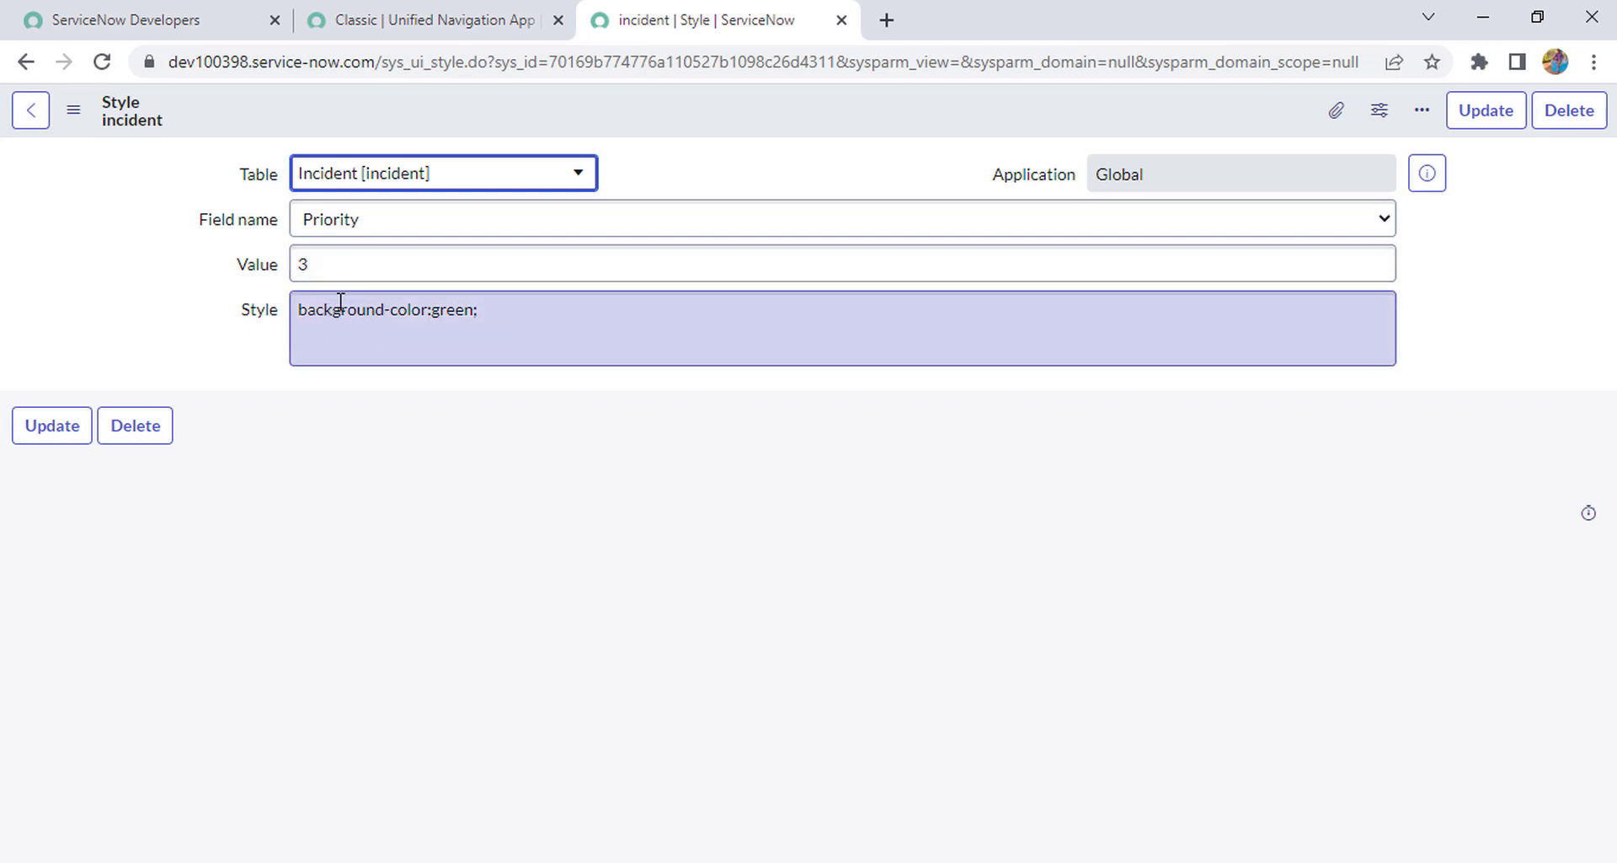
{"action": "left_click", "coordinate": [472, 19]}
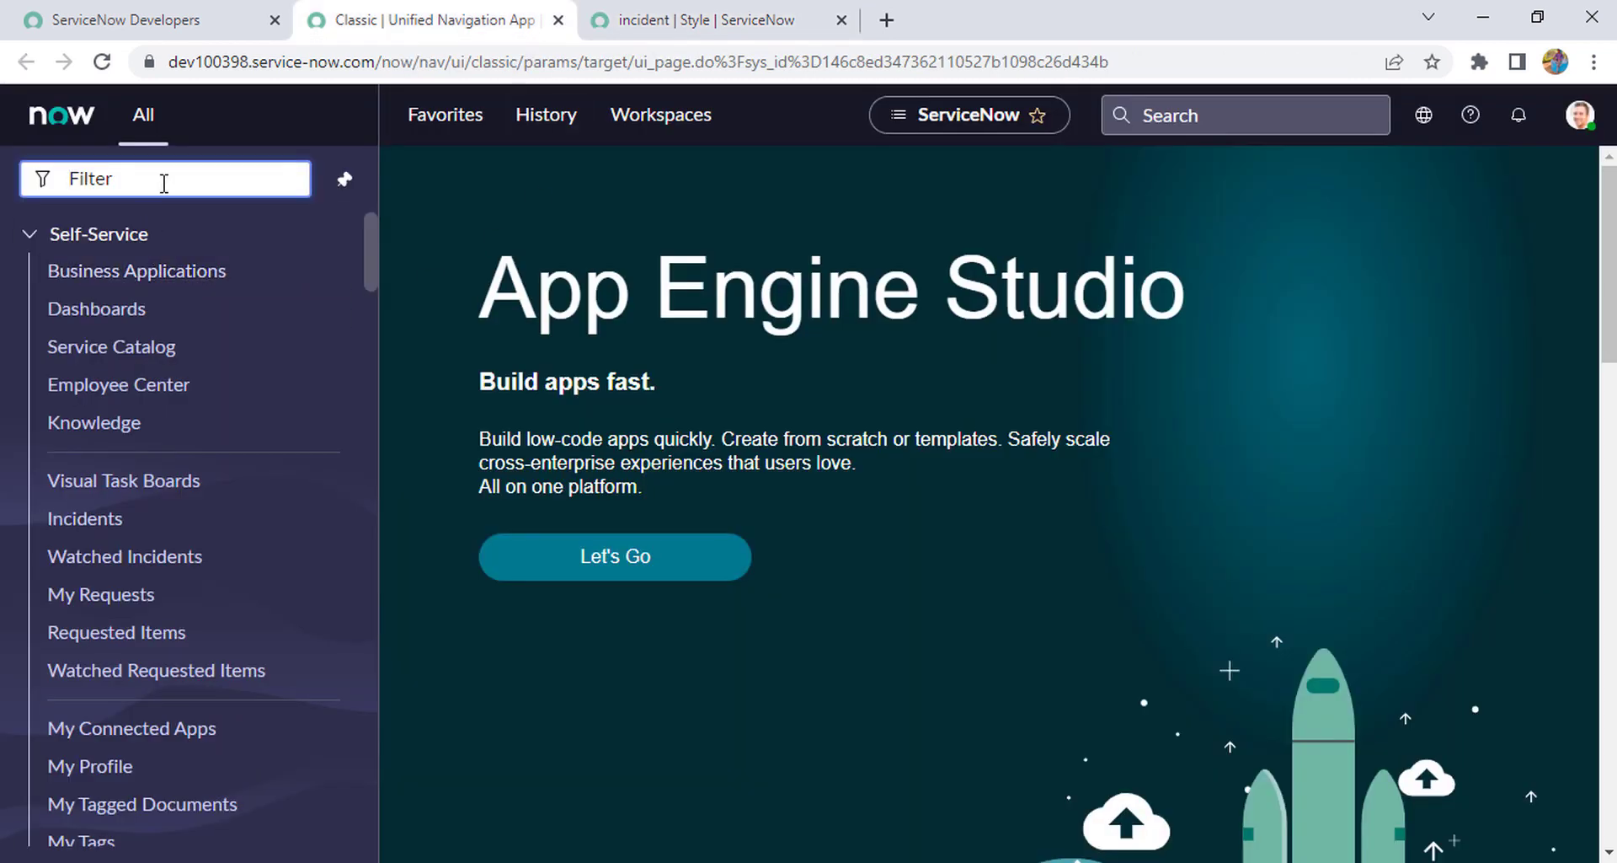
Filter the navigator for 'incident' and open the Incidents list.
{"action": "type", "text": "incident.list"}
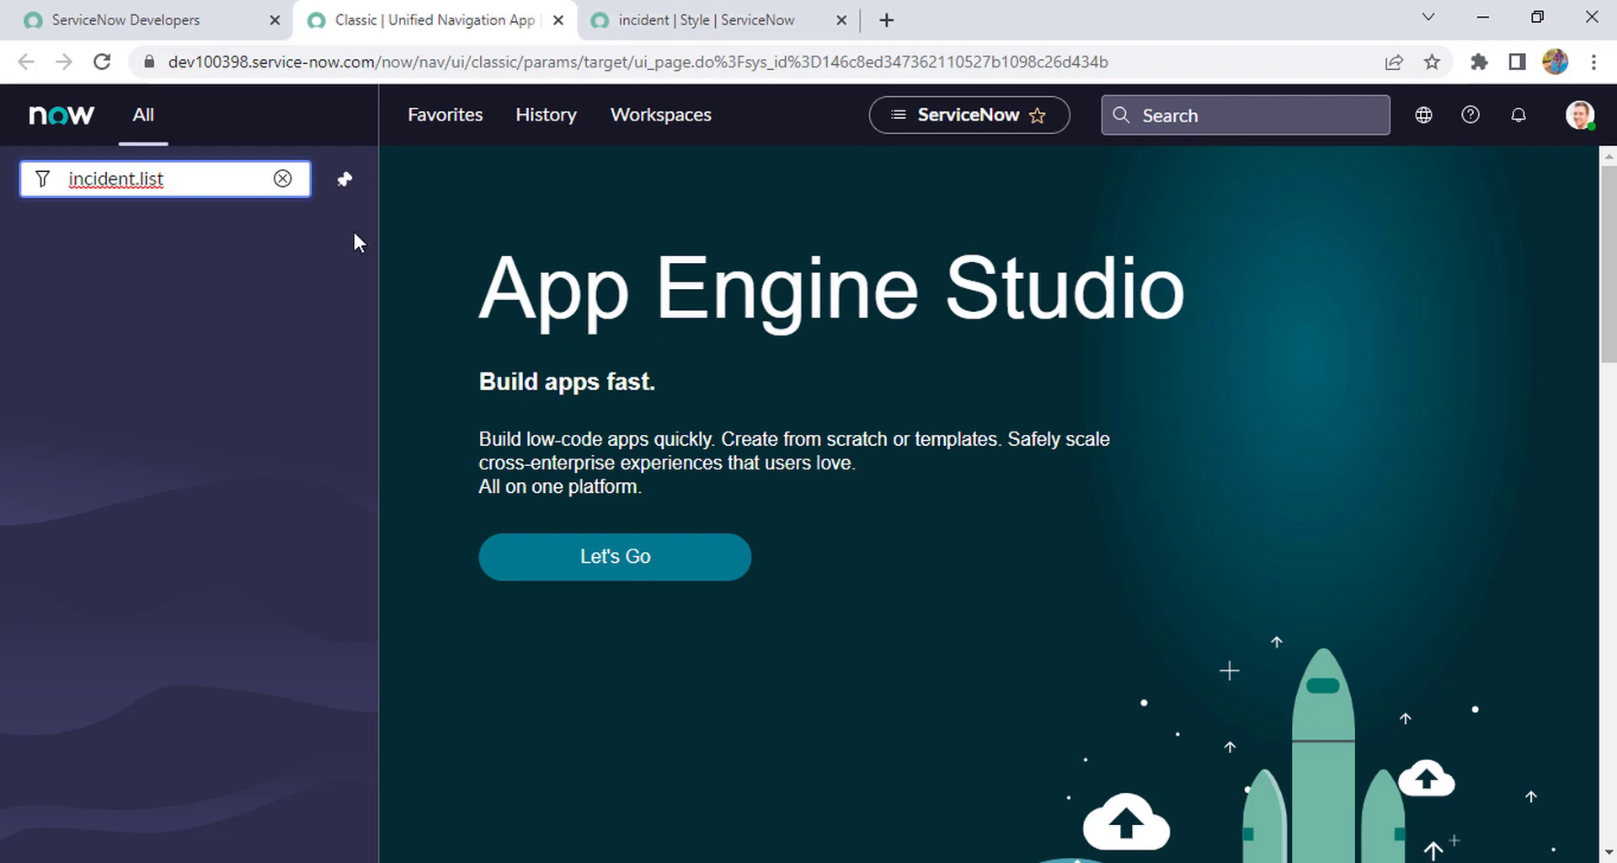
{"action": "key", "text": "BackSpace"}
{"action": "key", "text": "BackSpace"}
{"action": "key", "text": "BackSpace"}
{"action": "key", "text": "BackSpace"}
{"action": "key", "text": "BackSpace"}
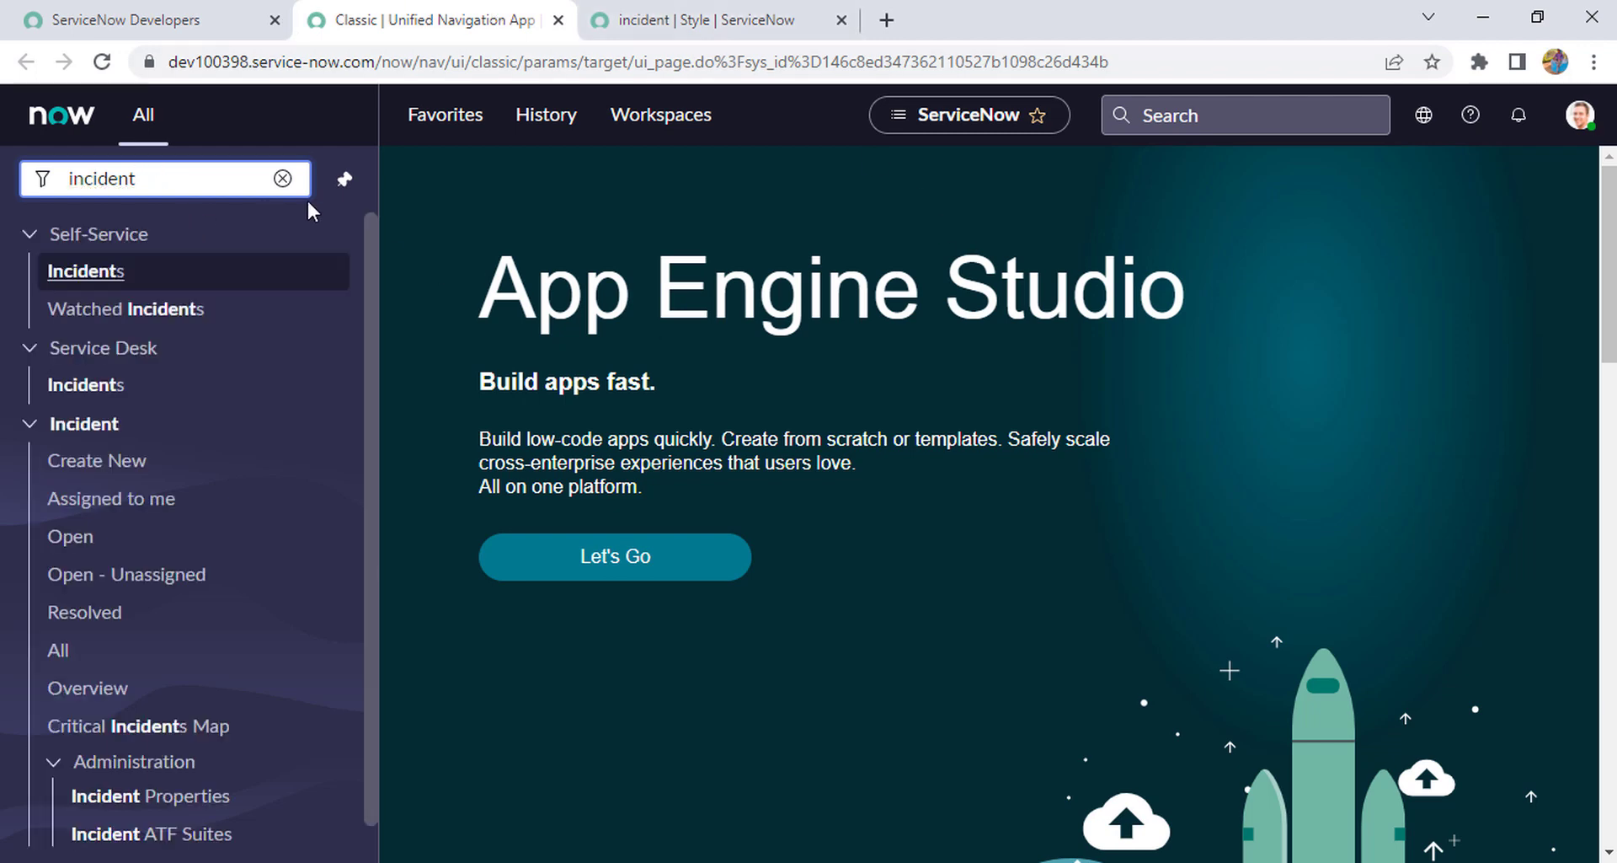
{"action": "left_click", "coordinate": [71, 538]}
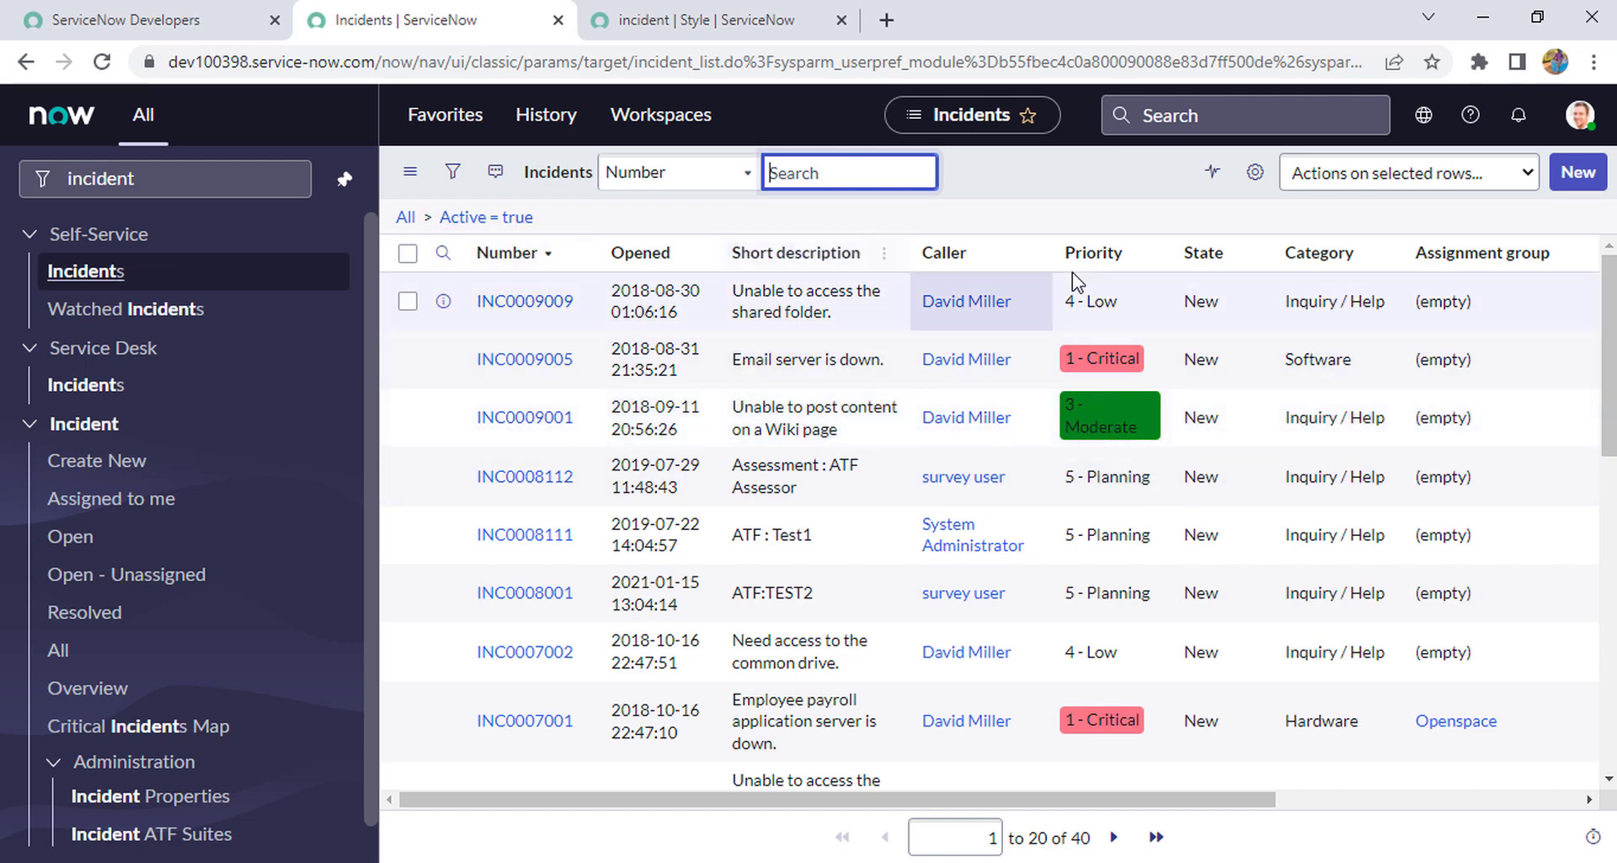
Group incidents by Priority and toggle groups until 4 - Low shows its three incidents.
{"action": "left_click", "coordinate": [1148, 253]}
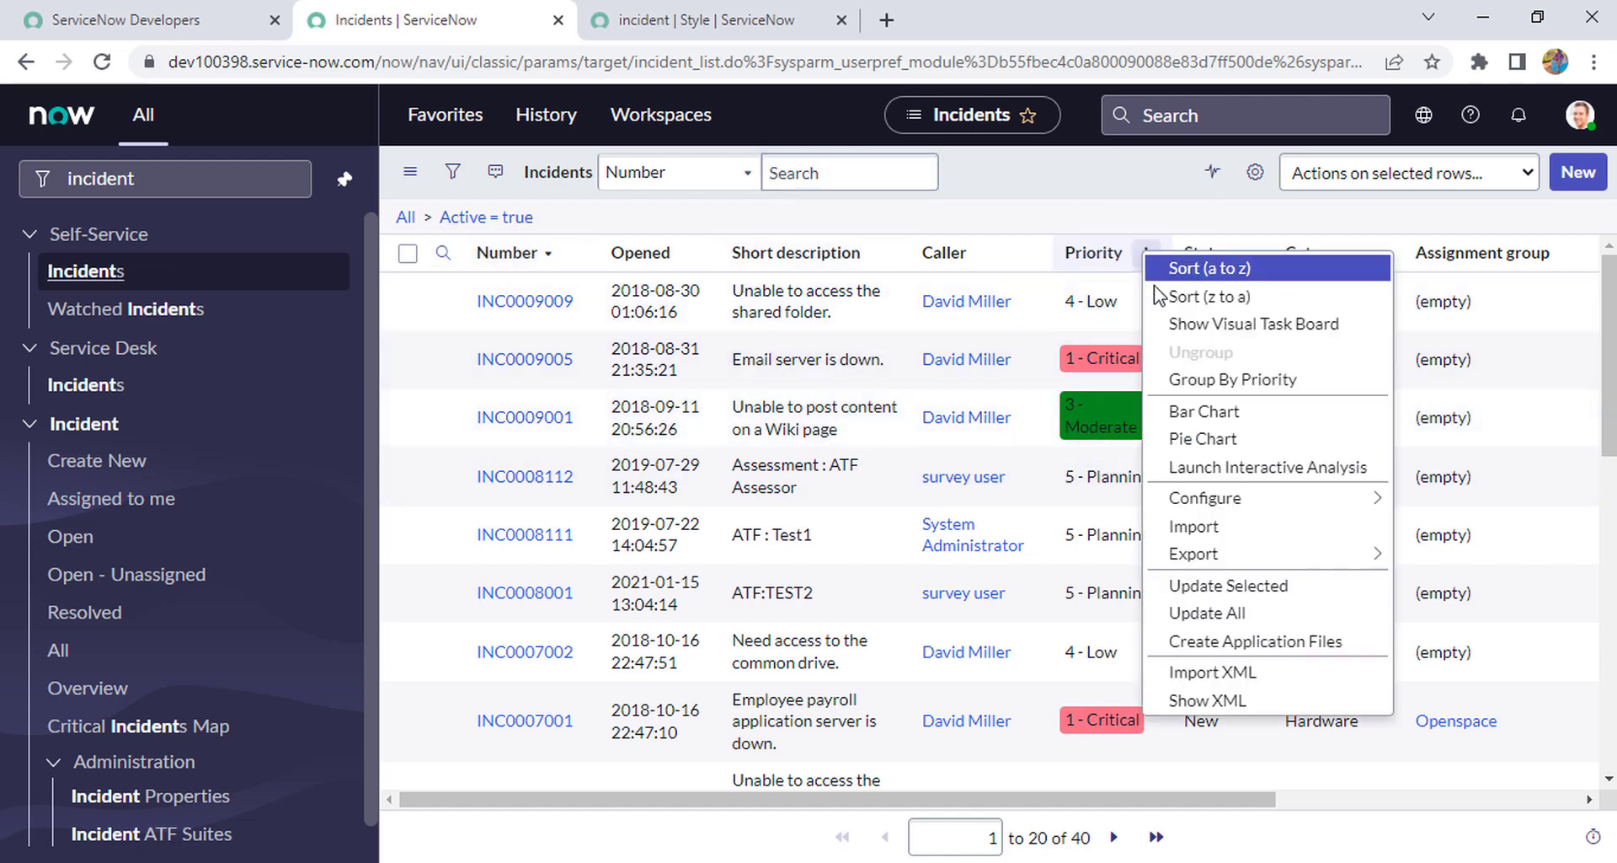
{"action": "left_click", "coordinate": [1223, 376]}
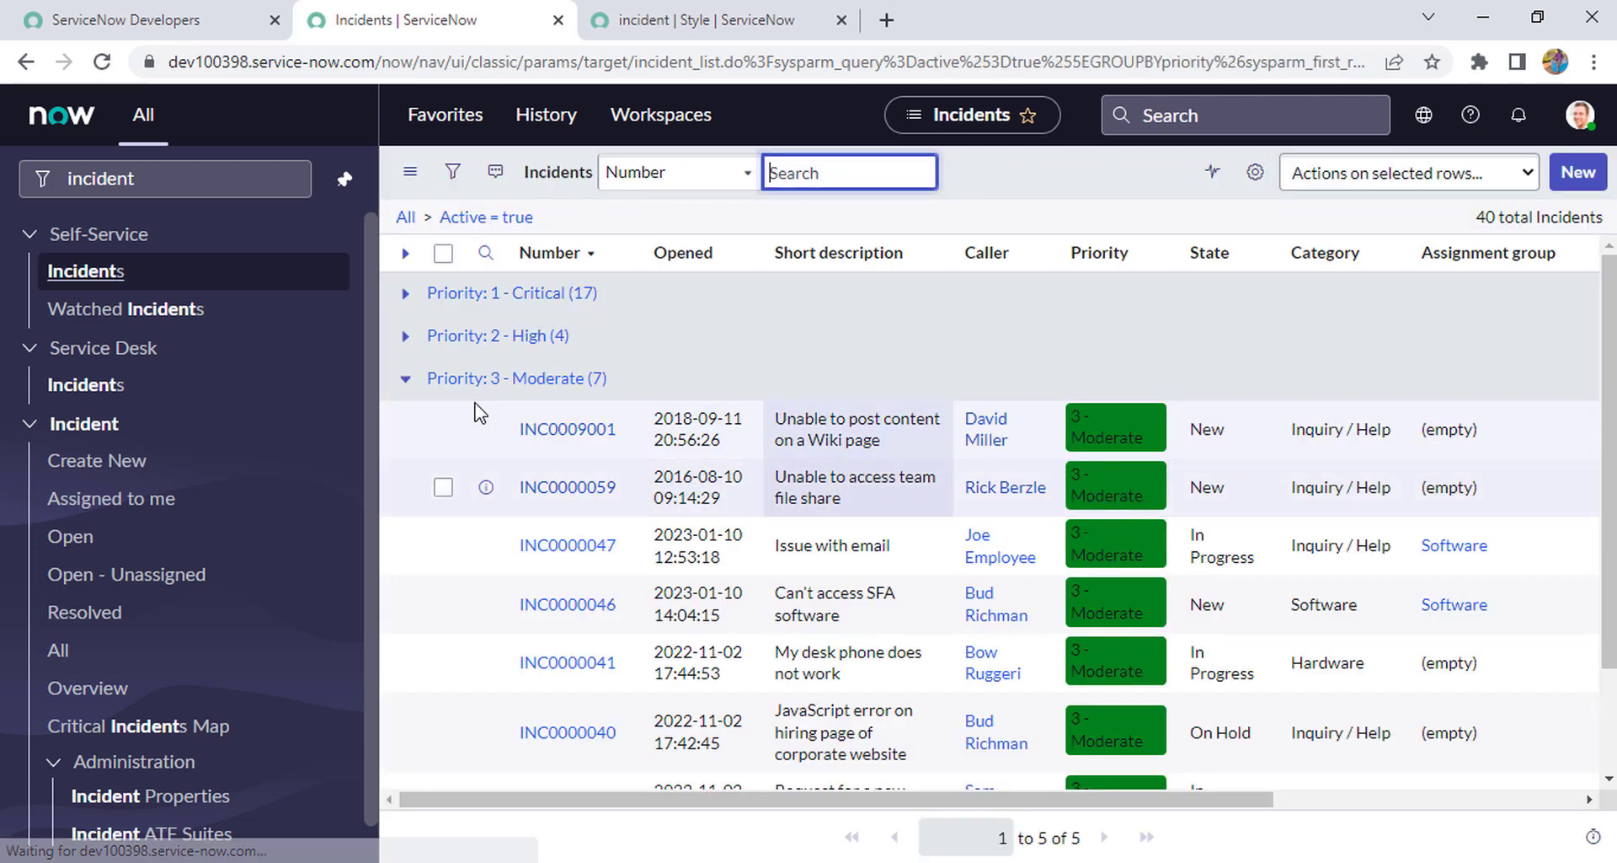
{"action": "left_click", "coordinate": [405, 378]}
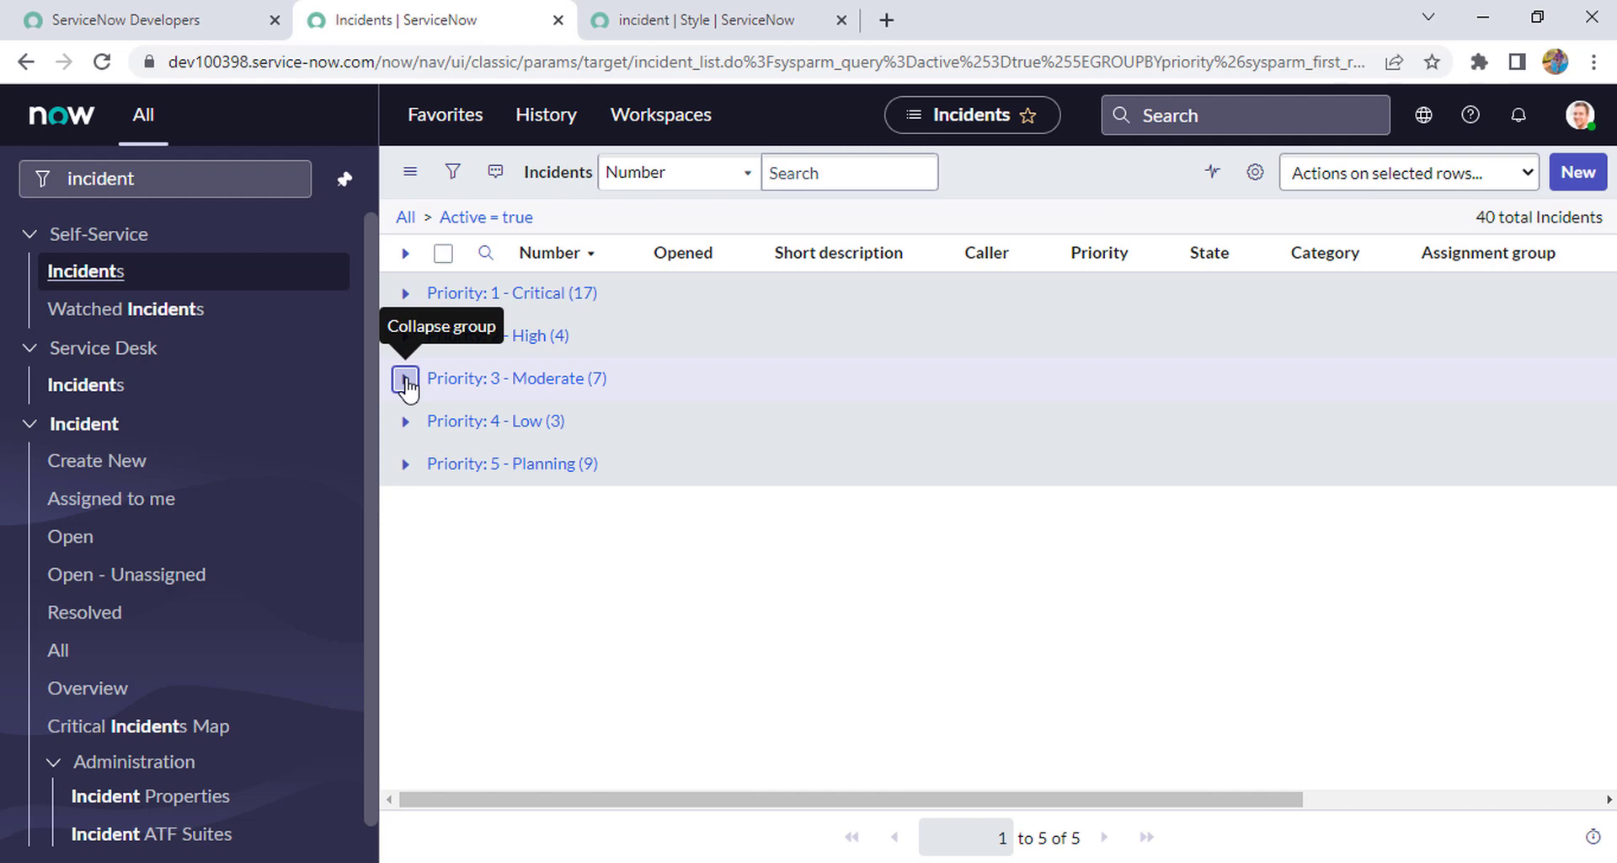
{"action": "left_click", "coordinate": [406, 292]}
{"action": "left_click", "coordinate": [405, 293]}
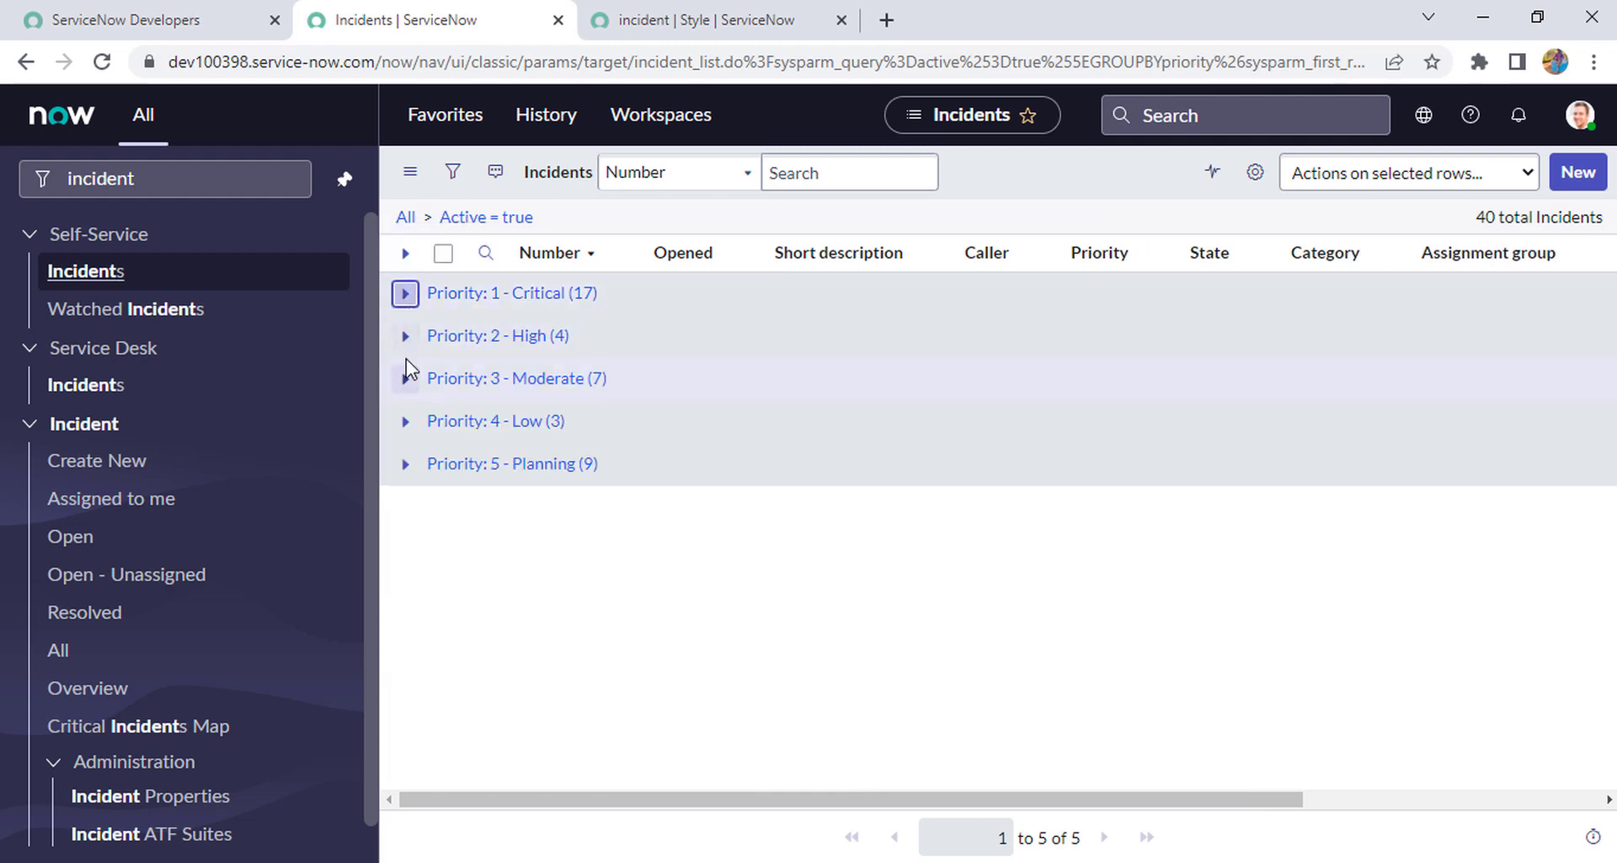
{"action": "left_click", "coordinate": [405, 336]}
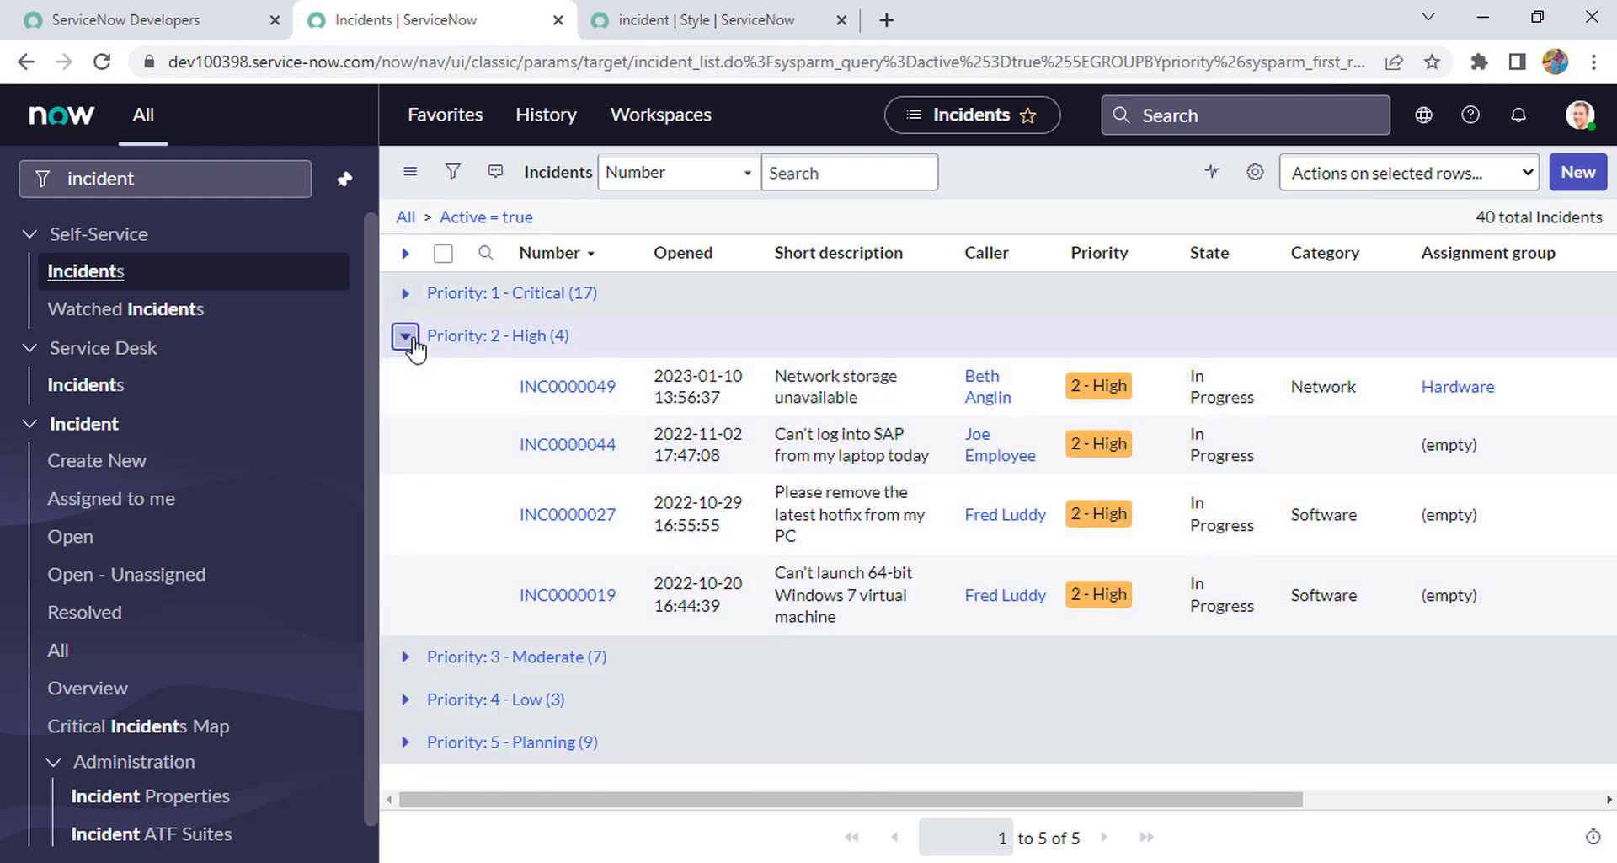
{"action": "left_click", "coordinate": [405, 335]}
{"action": "left_click", "coordinate": [405, 378]}
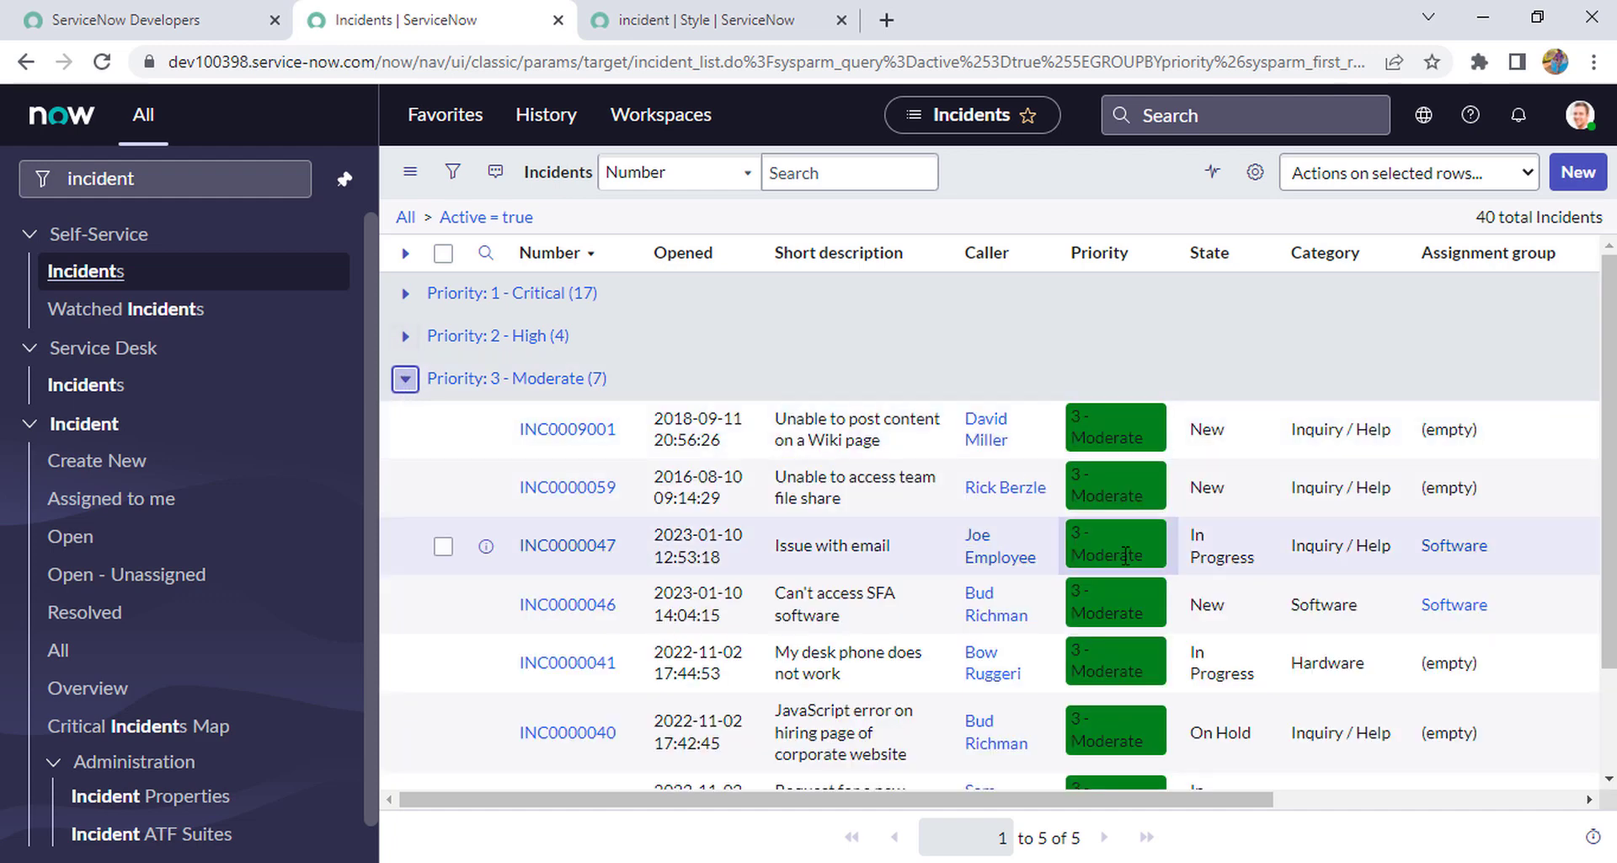
{"action": "left_click", "coordinate": [405, 380]}
{"action": "left_click", "coordinate": [405, 422]}
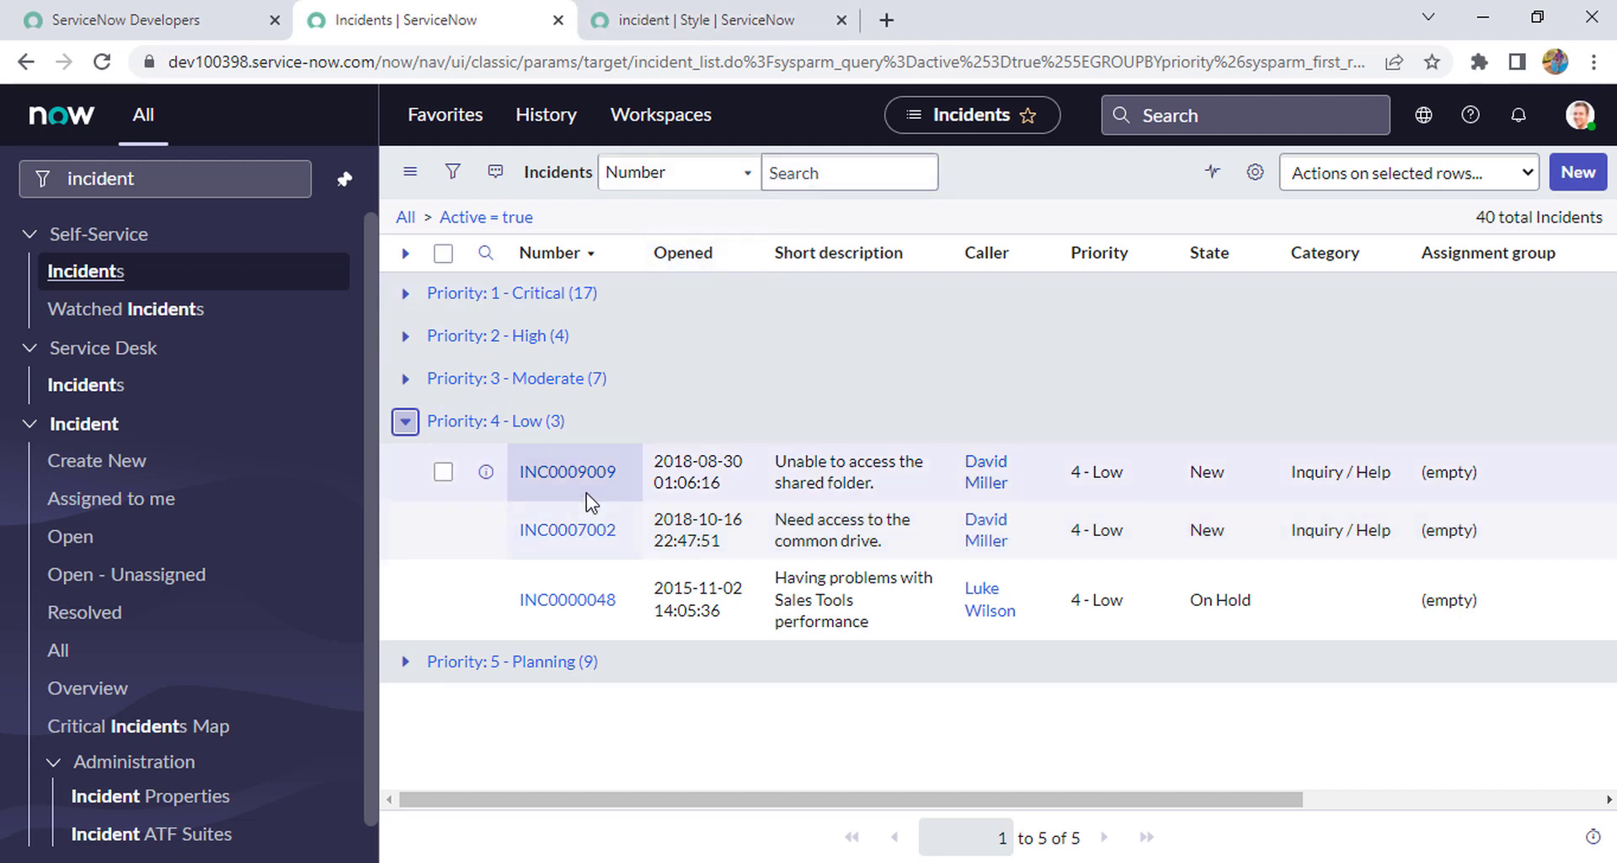
Open INC0009009 in a new tab, close the old Style tab, and list Priority's configured styles.
{"action": "middle_click", "coordinate": [581, 472]}
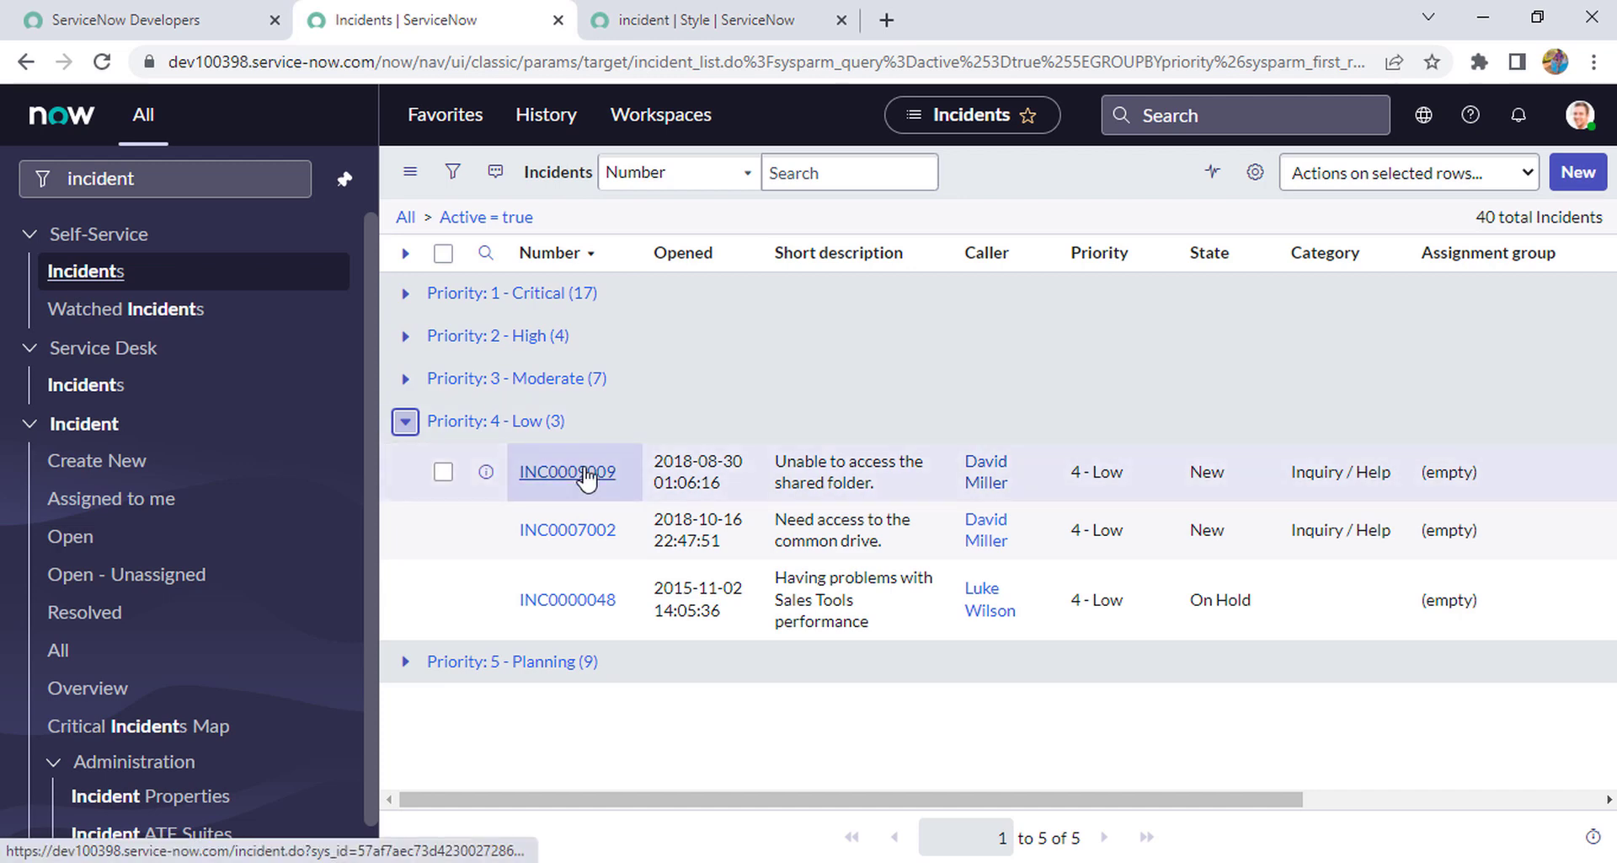
{"action": "left_click", "coordinate": [723, 18]}
{"action": "left_click", "coordinate": [1125, 20]}
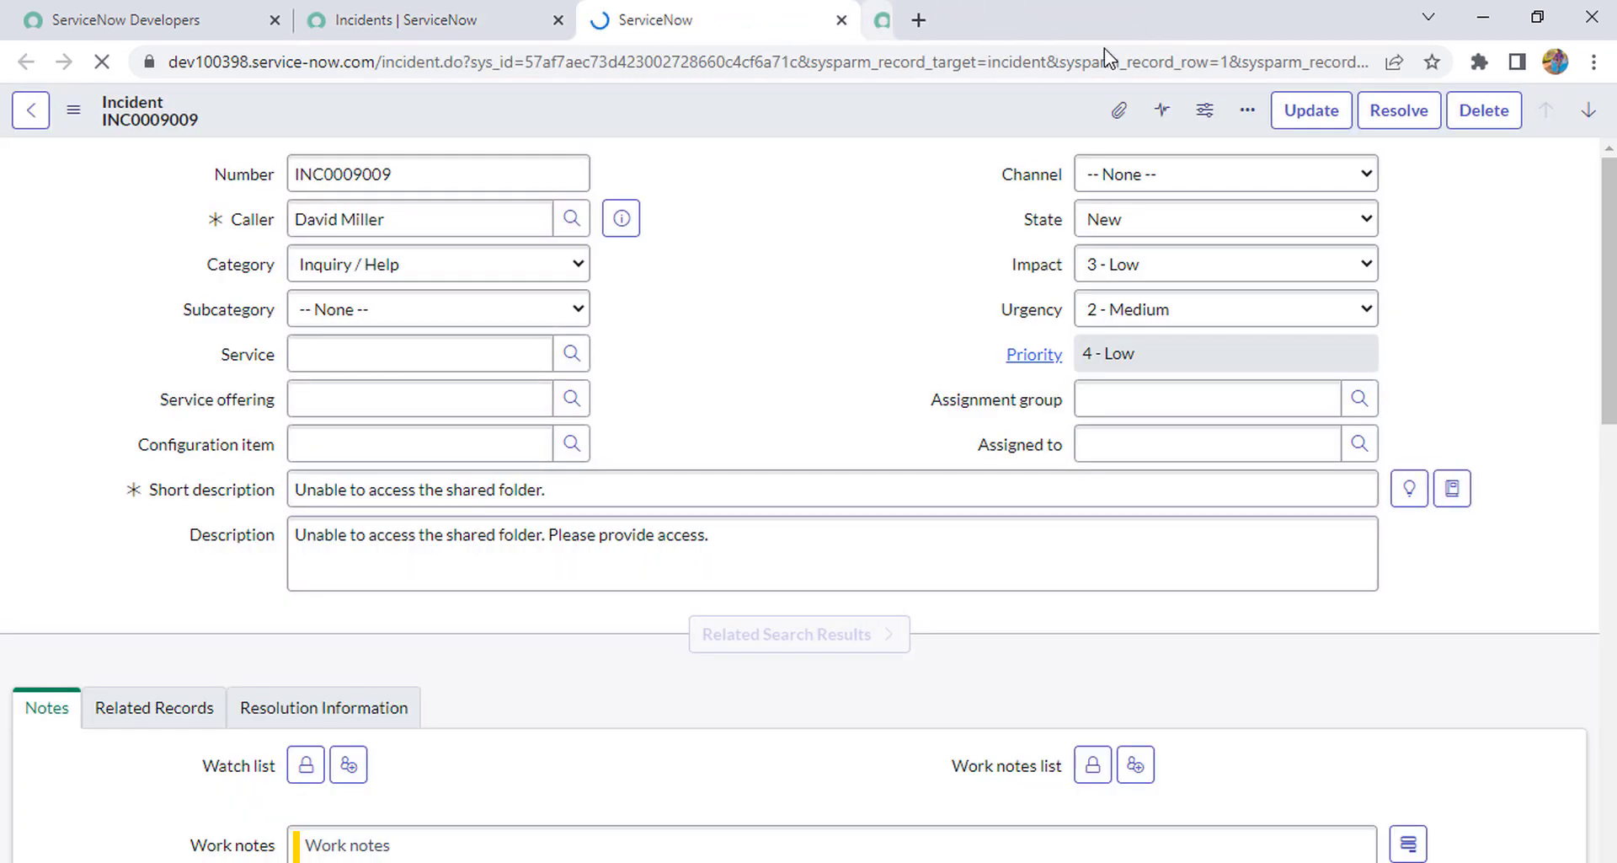
{"action": "right_click", "coordinate": [1026, 357]}
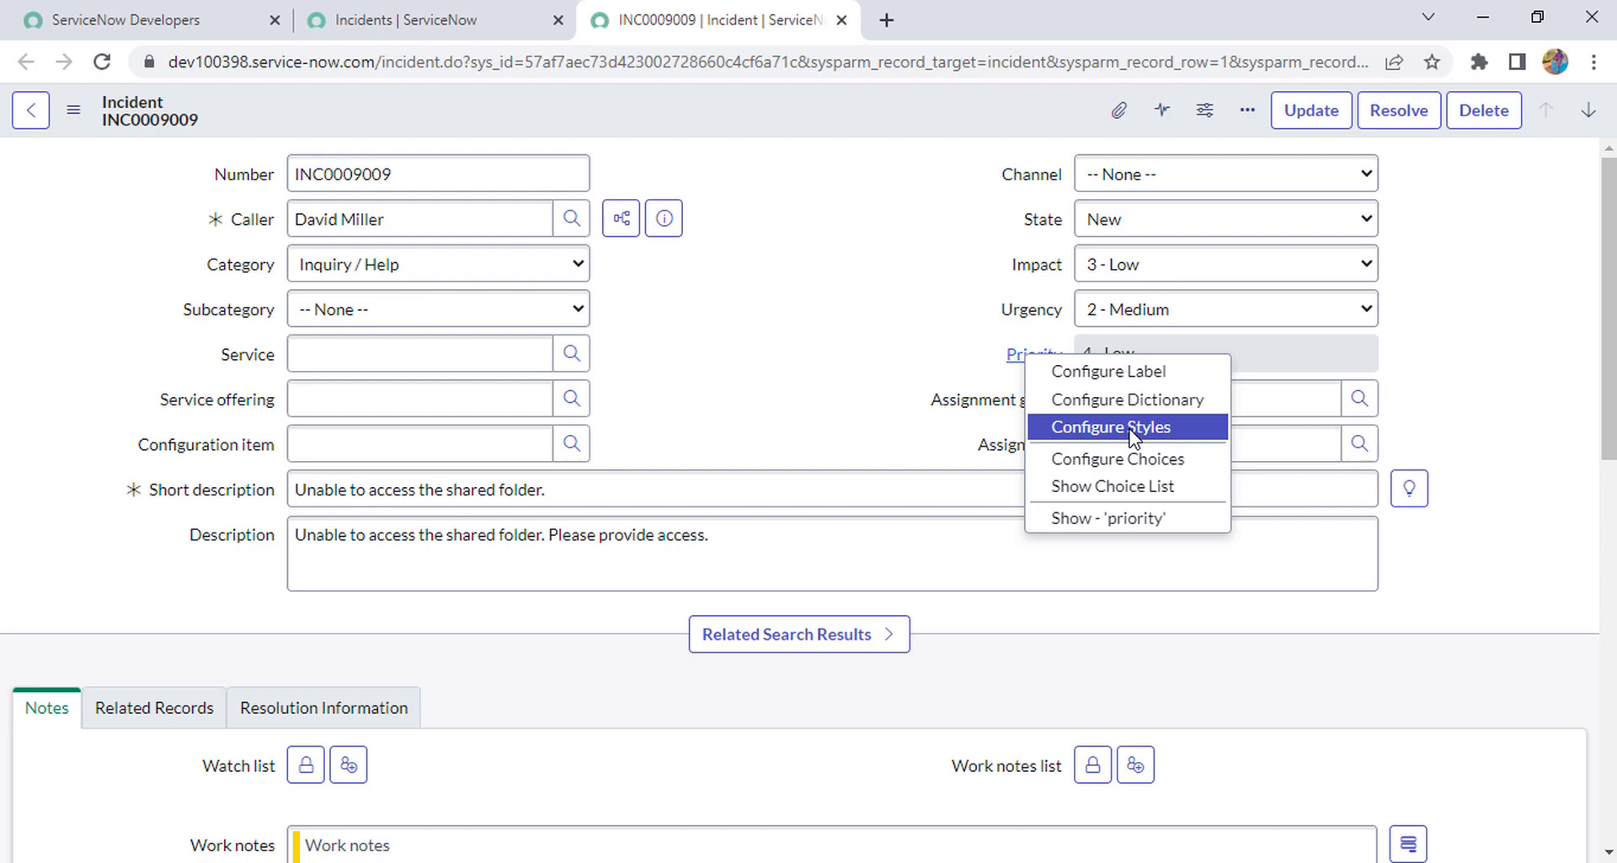
{"action": "key", "text": "Return"}
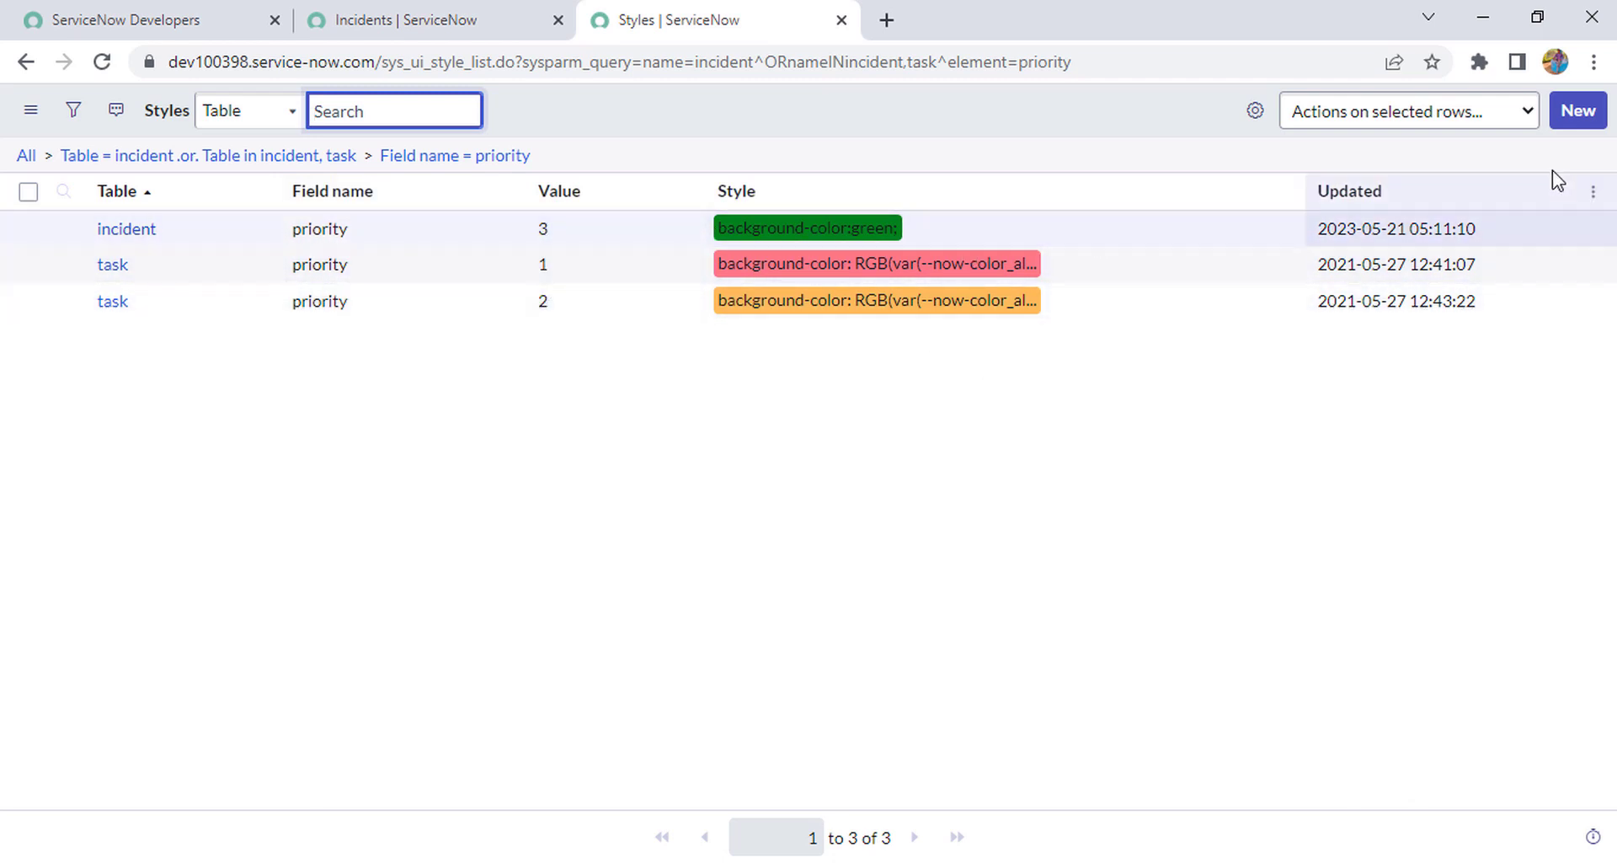
Create and save a Priority style with Value 4 and background-color:Blue;.
{"action": "left_click", "coordinate": [1577, 111]}
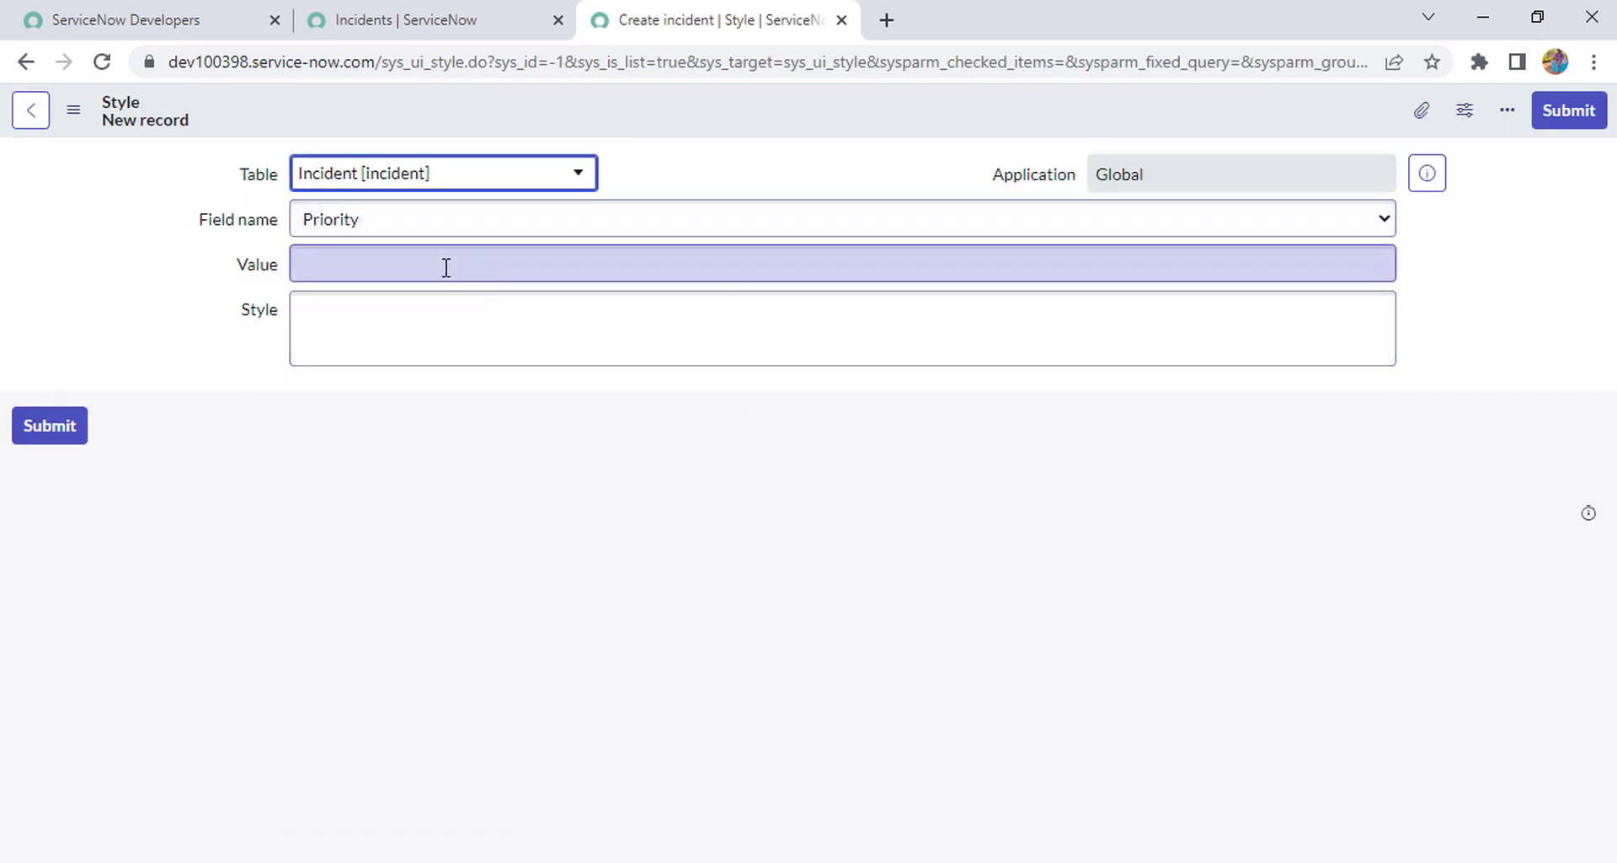
{"action": "left_click", "coordinate": [447, 267]}
{"action": "left_click", "coordinate": [459, 325]}
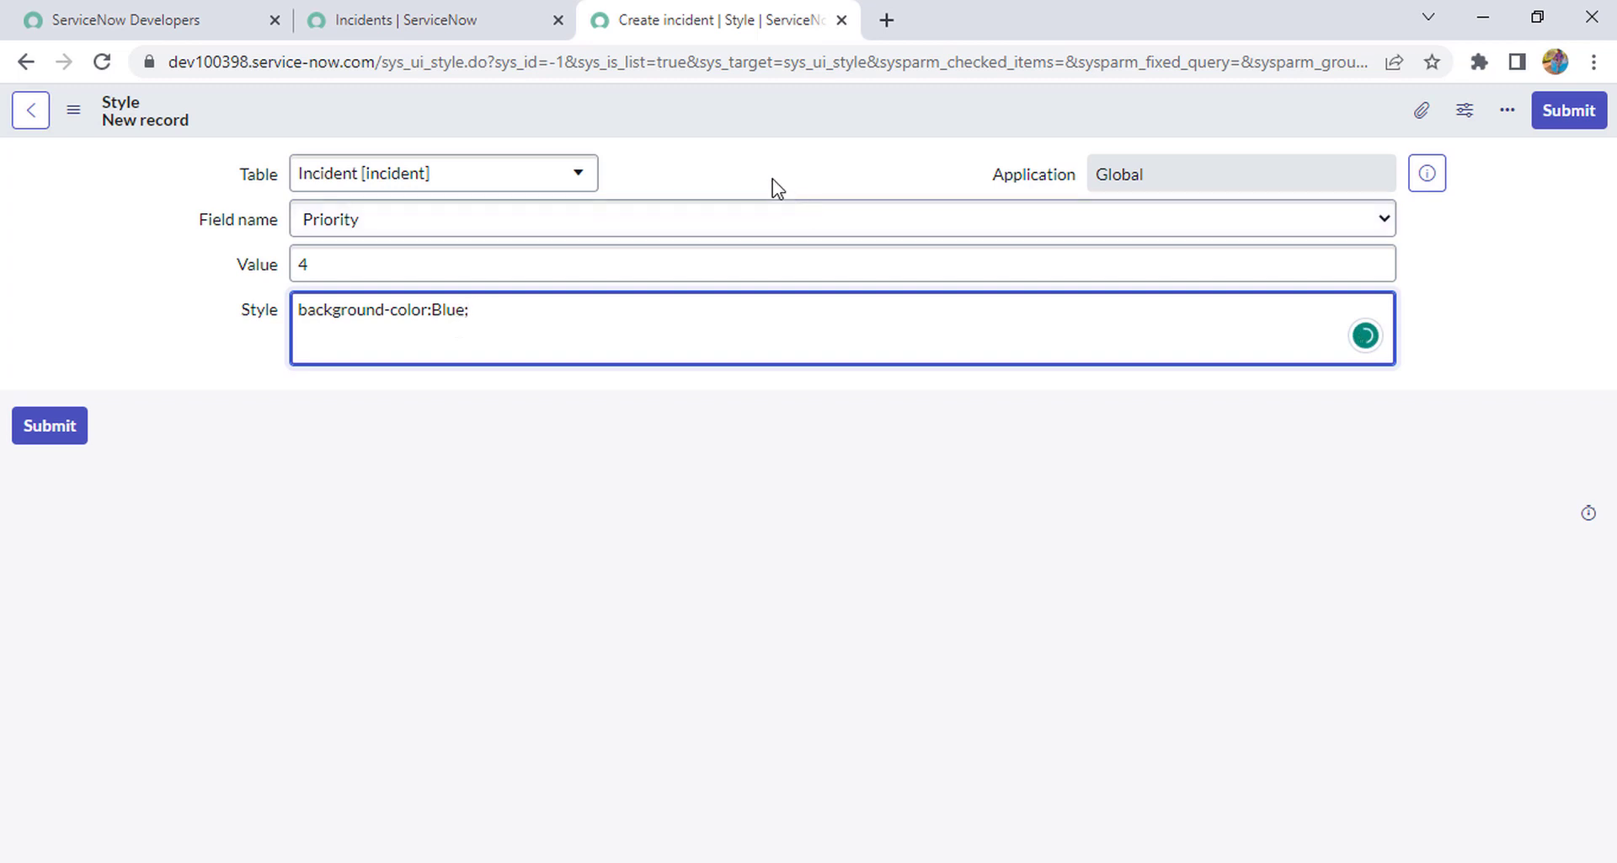
{"action": "right_click", "coordinate": [733, 104]}
{"action": "left_click", "coordinate": [798, 118]}
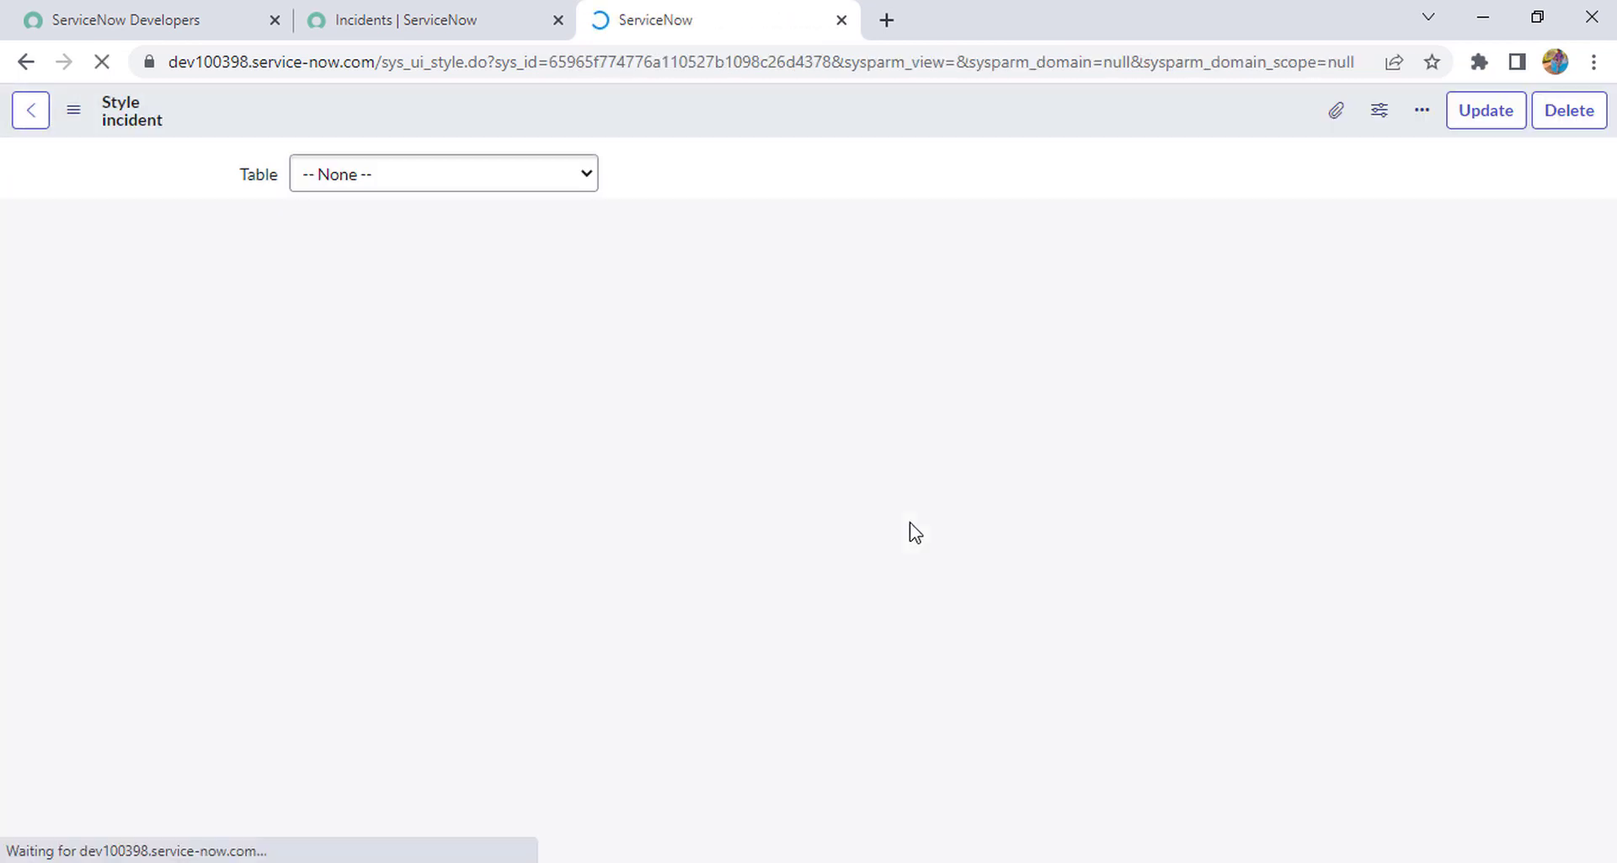
Reload the incident list and confirm the 4 - Low priorities show blue.
{"action": "left_click", "coordinate": [415, 30]}
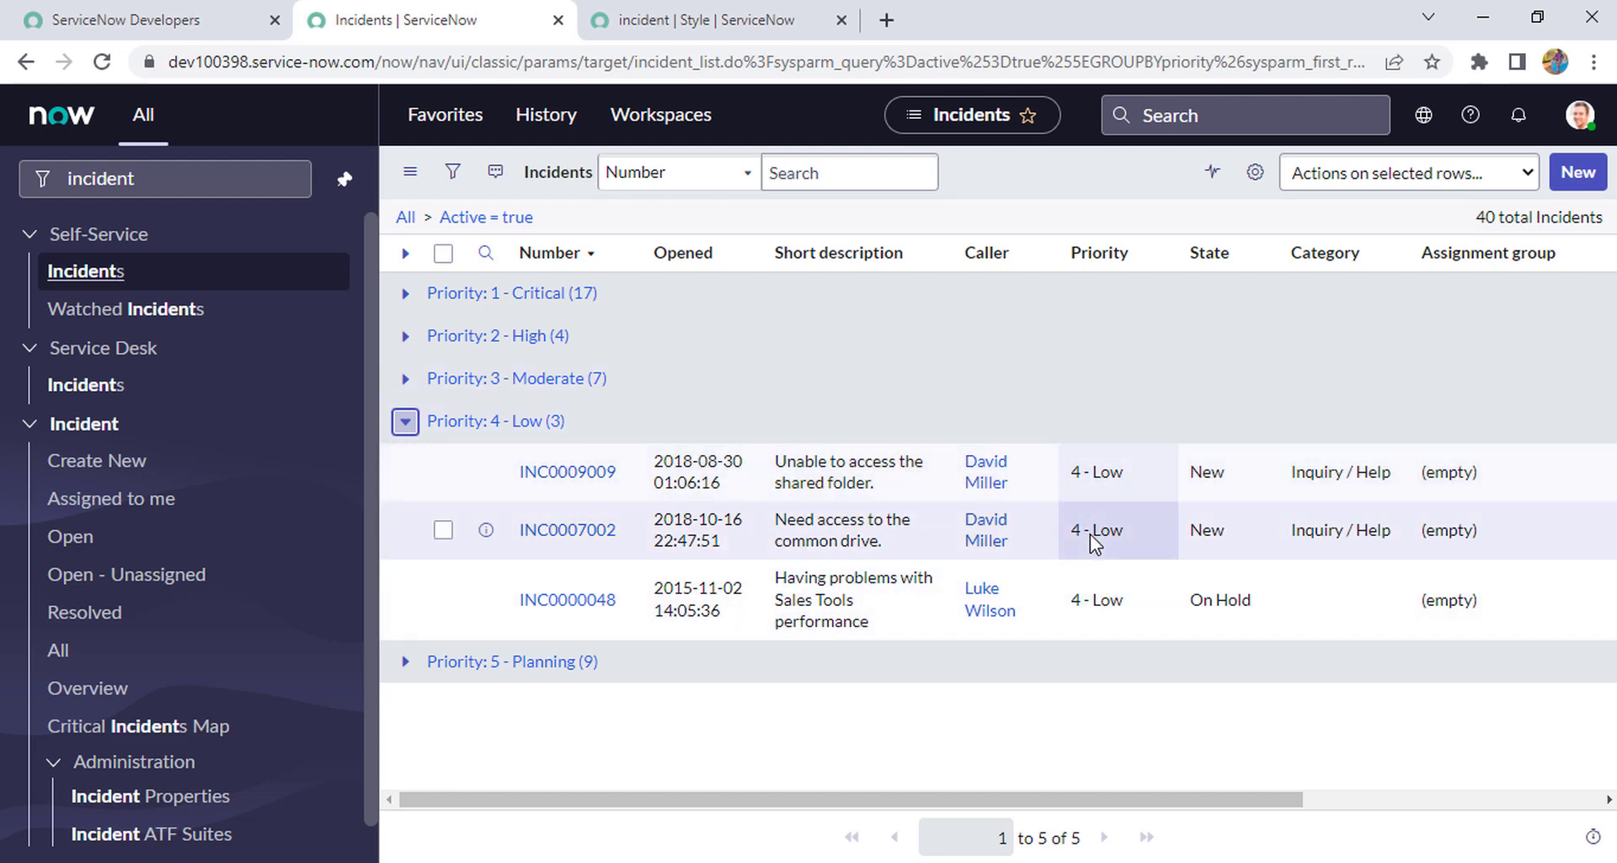
{"action": "left_click", "coordinate": [112, 62]}
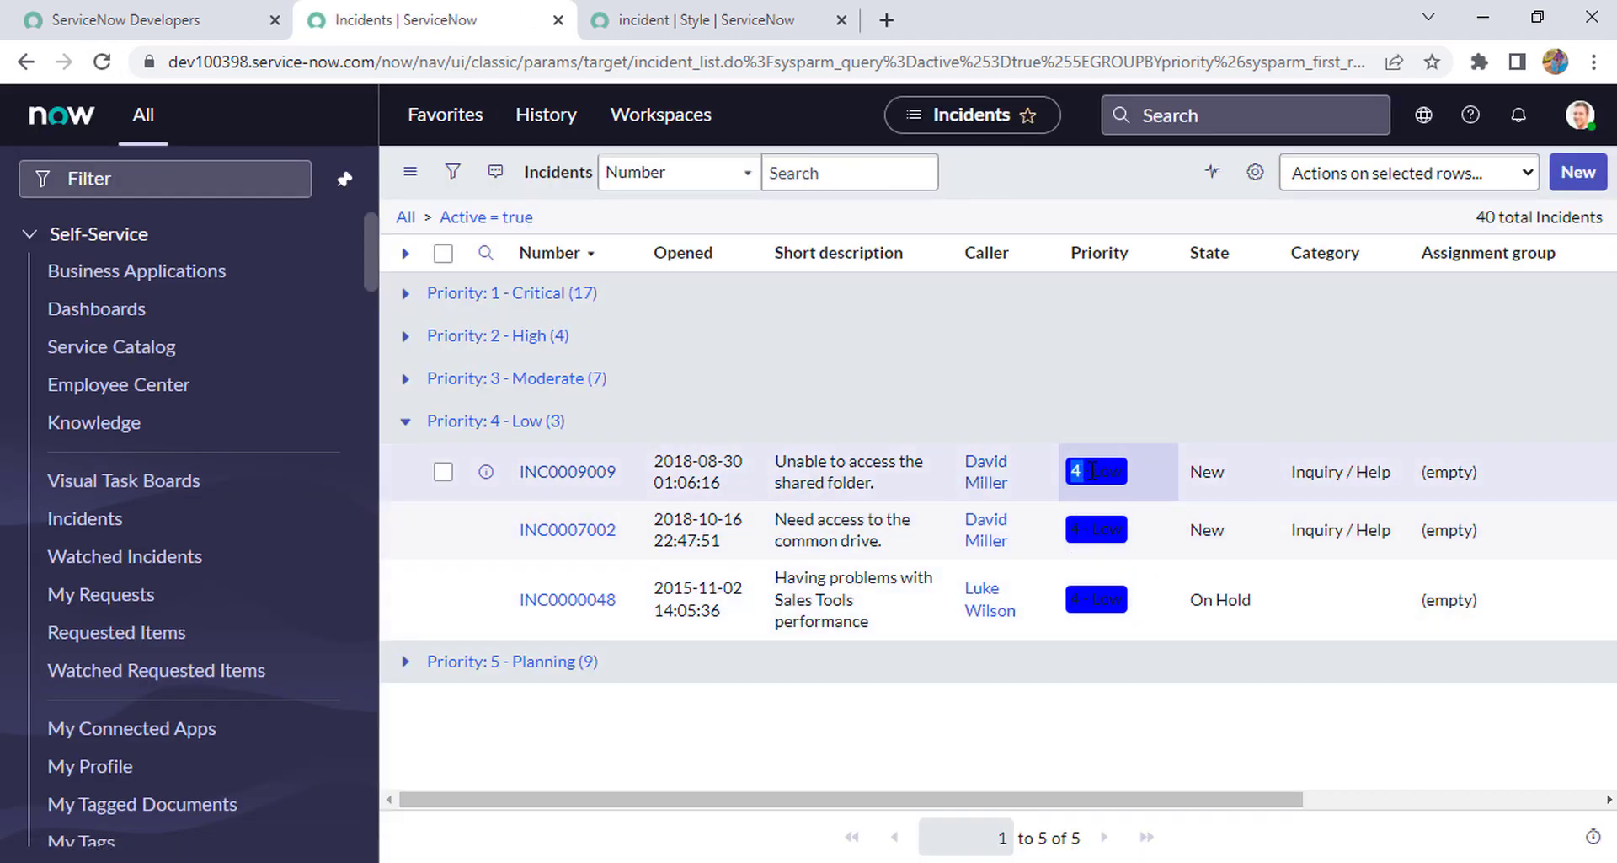
{"action": "left_click_drag", "start_coordinate": [1093, 471], "coordinate": [1128, 472]}
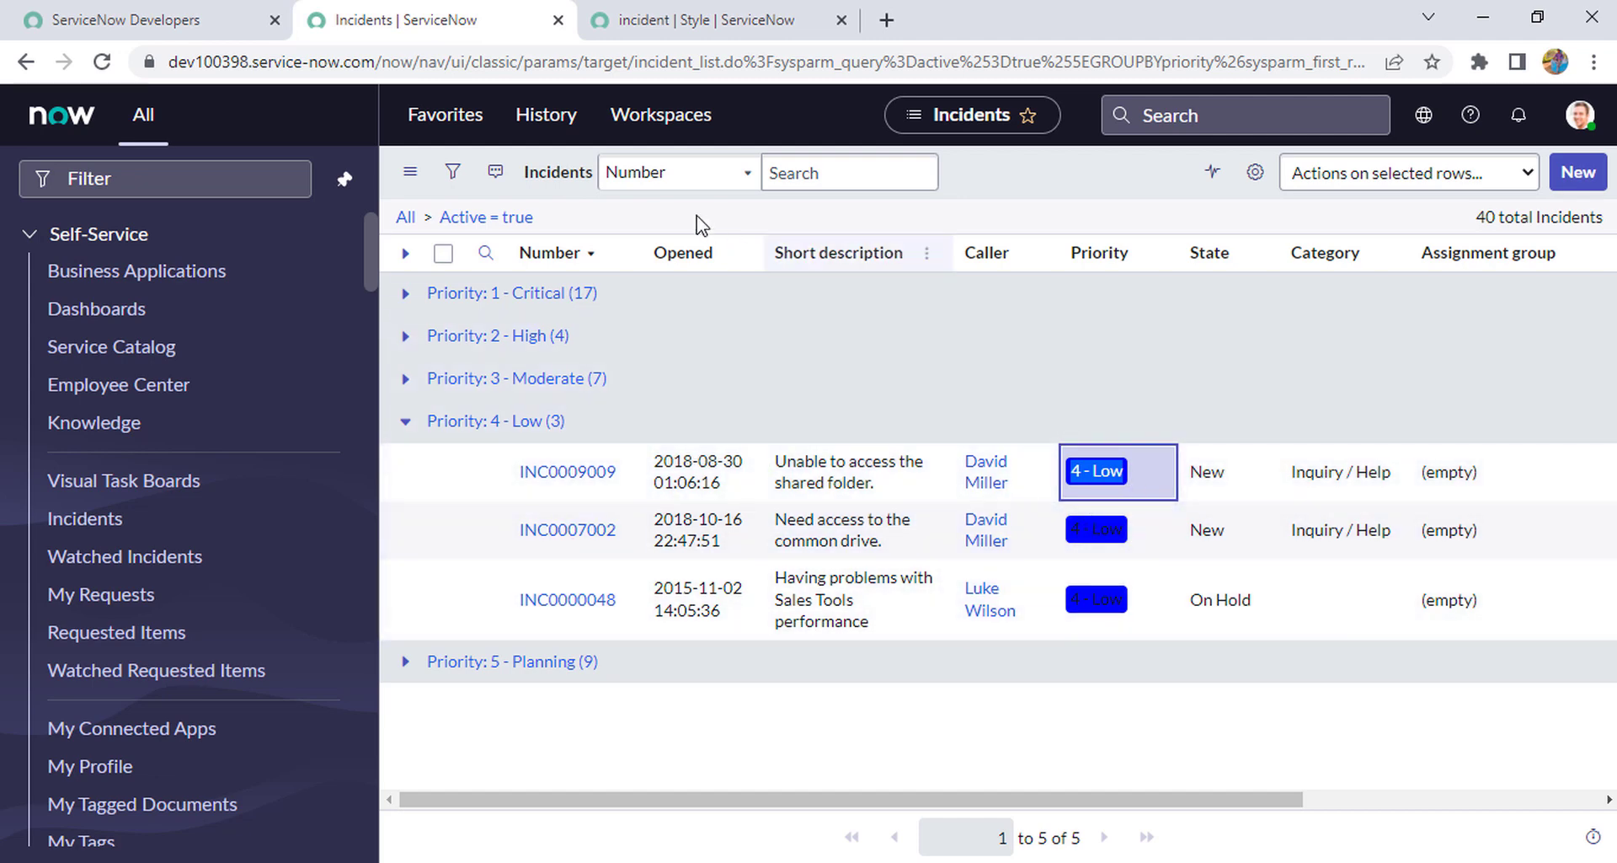
{"action": "left_click", "coordinate": [716, 20]}
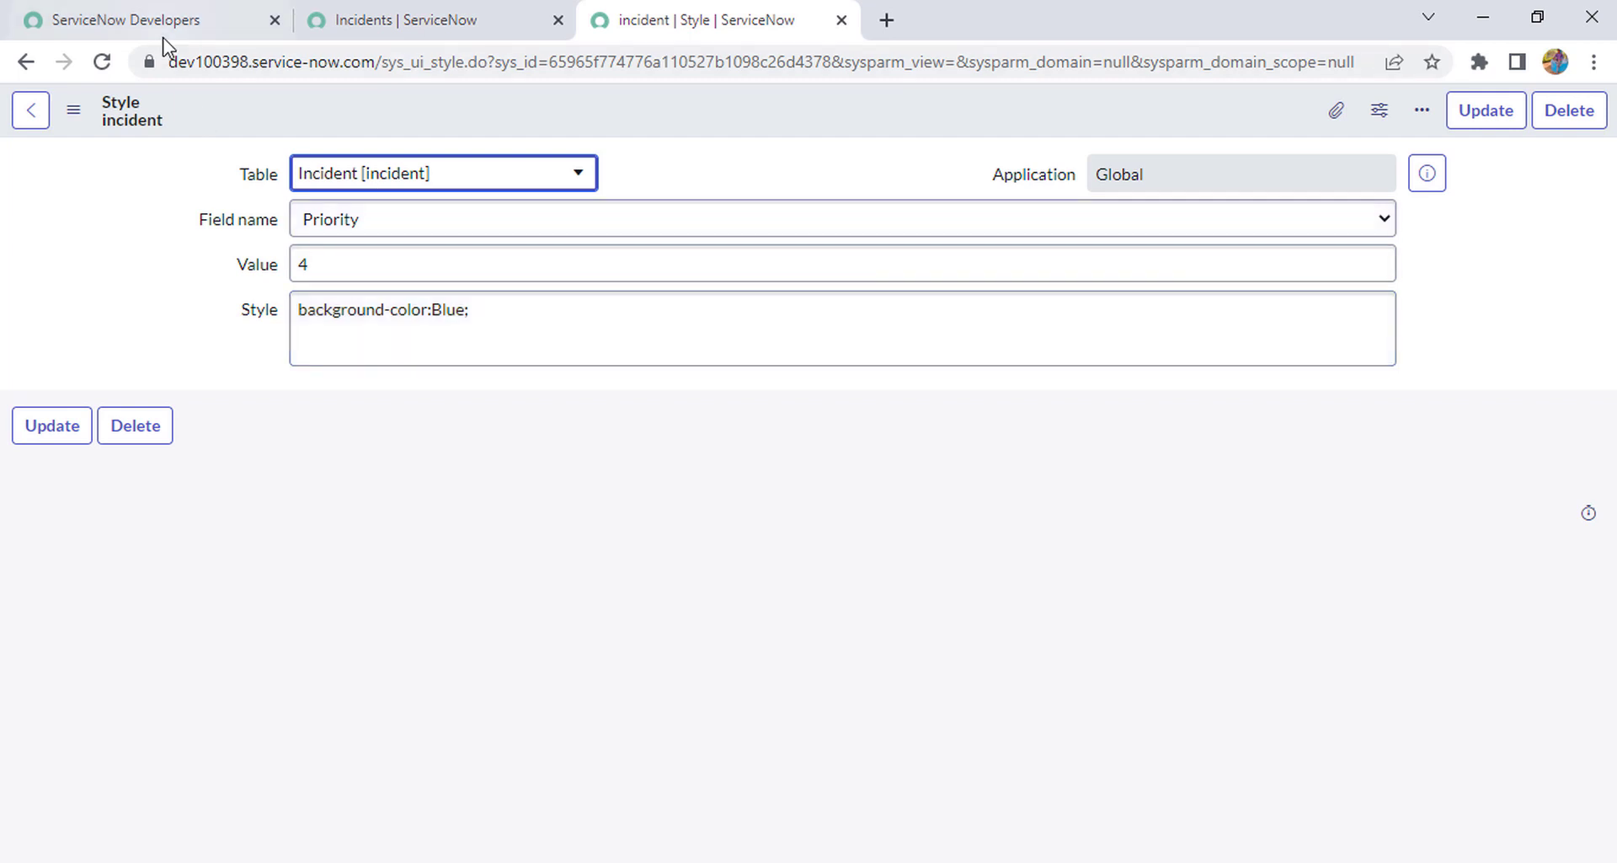
{"action": "left_click", "coordinate": [371, 20]}
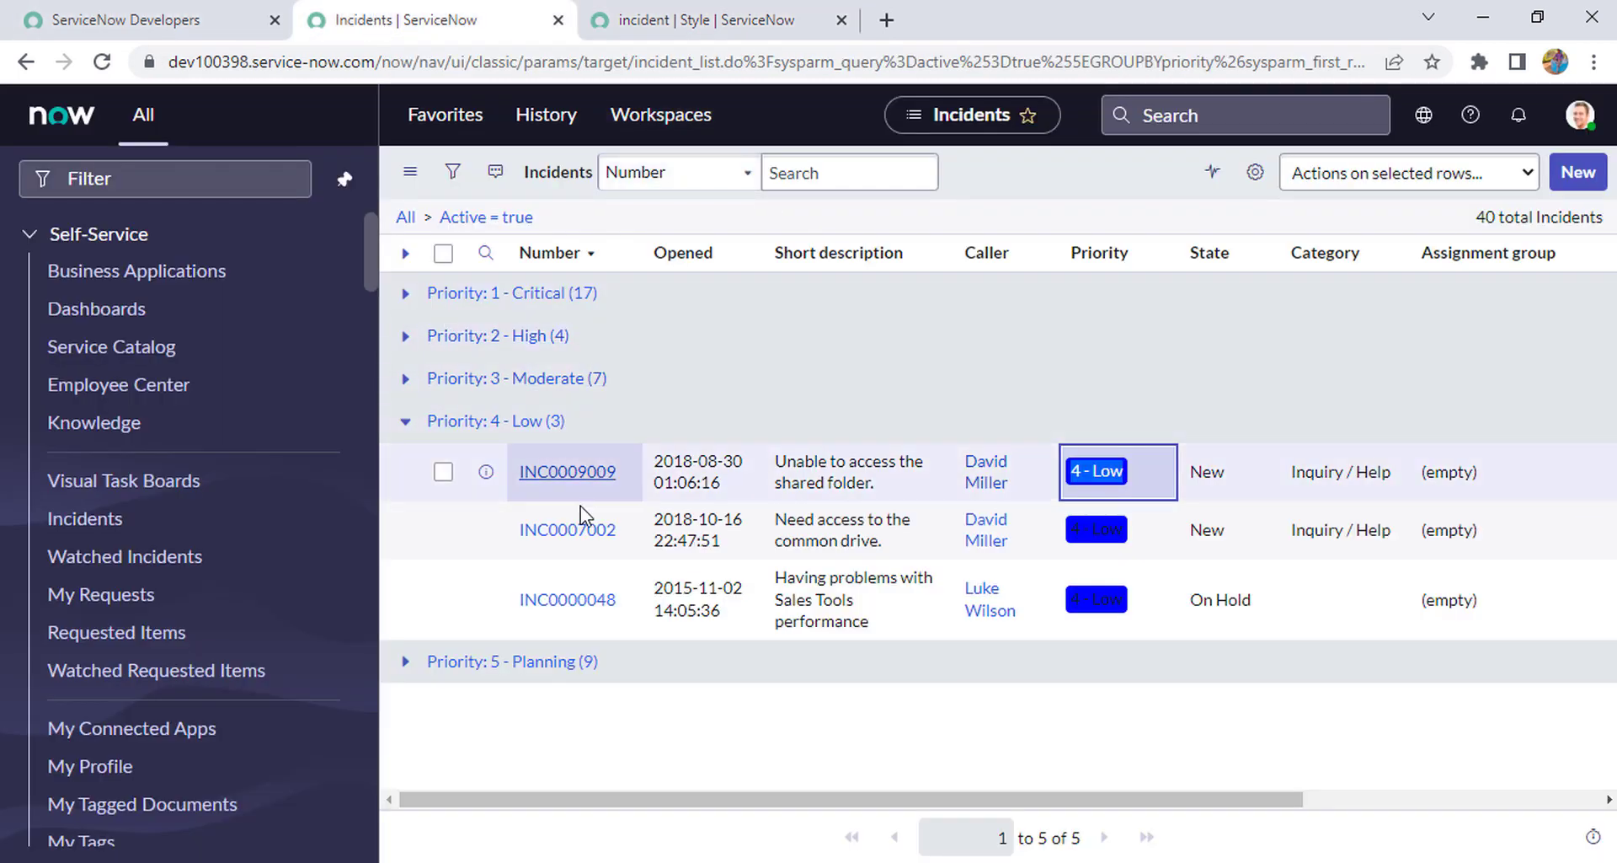
Expand the 5 - Planning group and scroll through its incidents.
{"action": "left_click", "coordinate": [404, 663]}
{"action": "scroll", "coordinate": [1053, 699], "scroll_direction": "down", "scroll_amount": 1}
{"action": "scroll", "coordinate": [1059, 704], "scroll_direction": "down", "scroll_amount": 3}
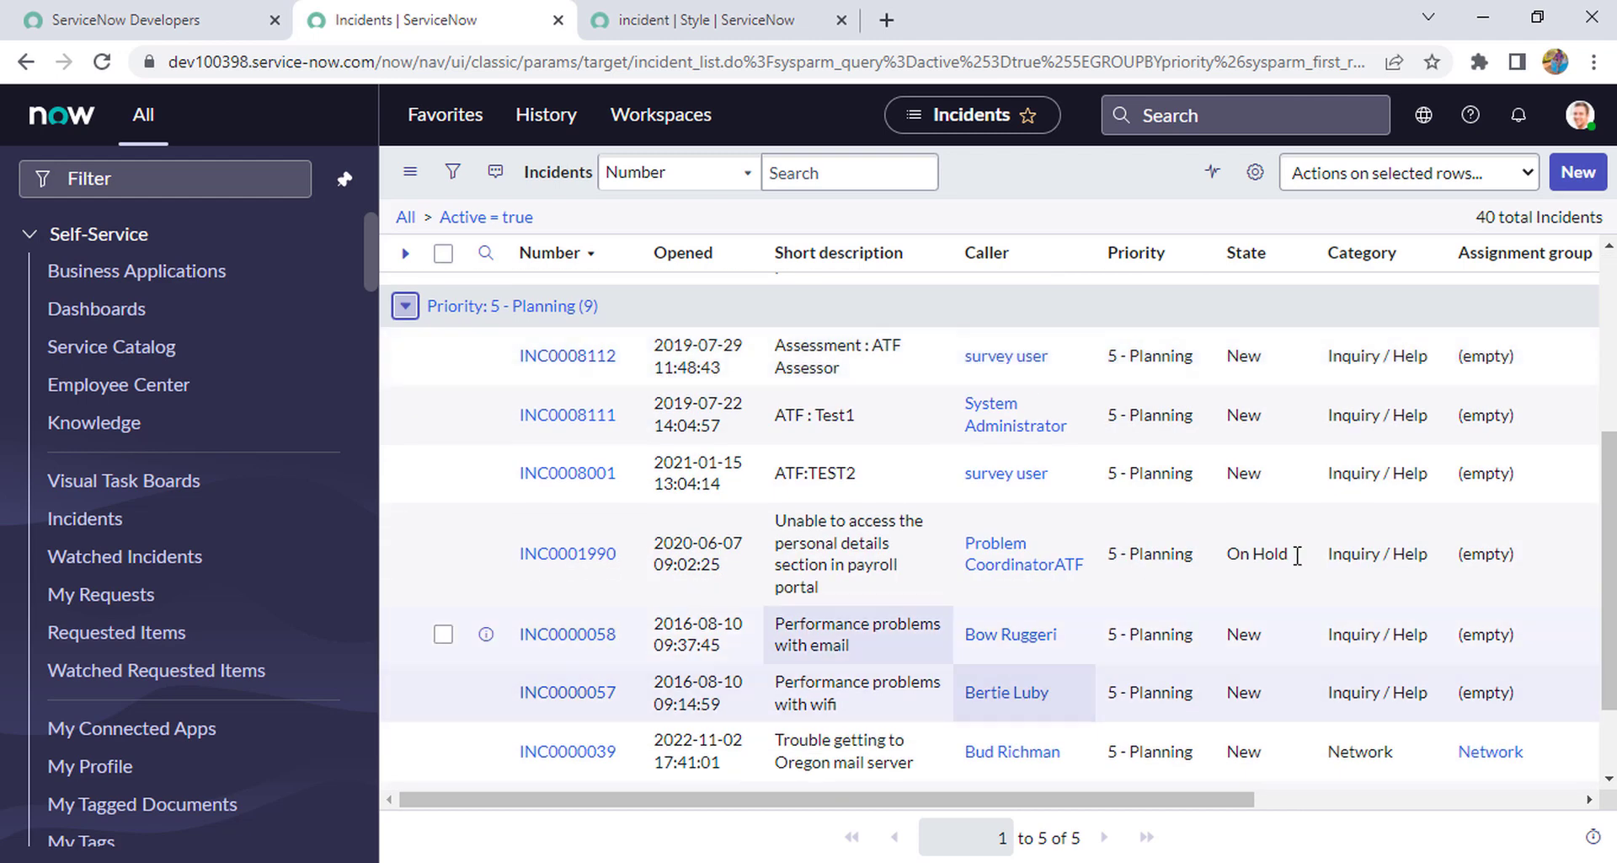
Save a copy of the Priority 4 style as value 5 with background-color:grey; via Insert and Stay.
{"action": "left_click", "coordinate": [762, 24]}
{"action": "left_click", "coordinate": [394, 262]}
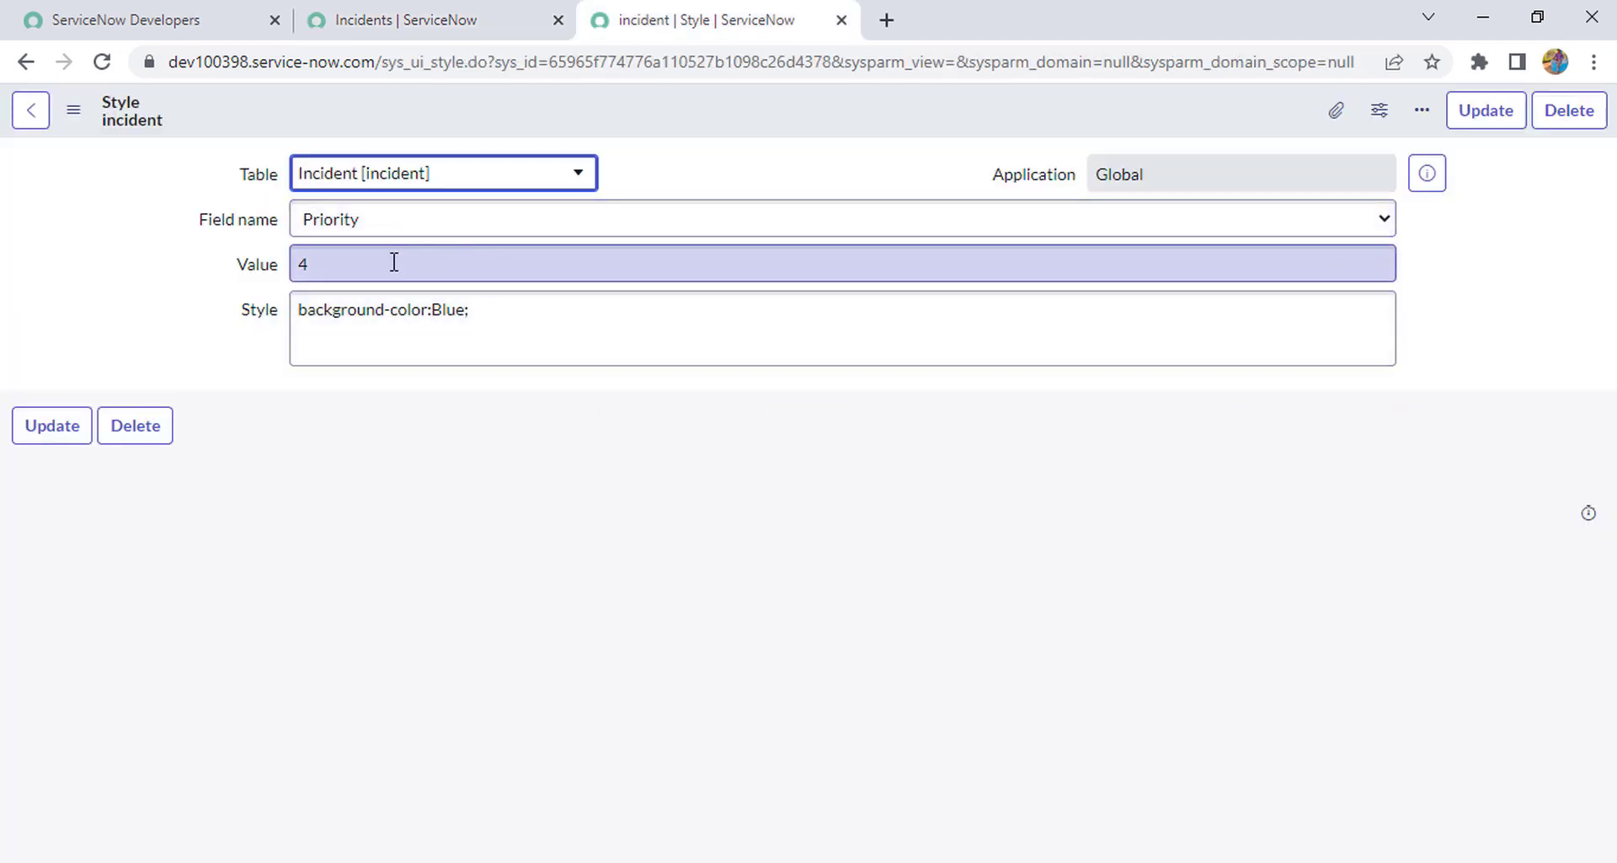
{"action": "left_click", "coordinate": [254, 269]}
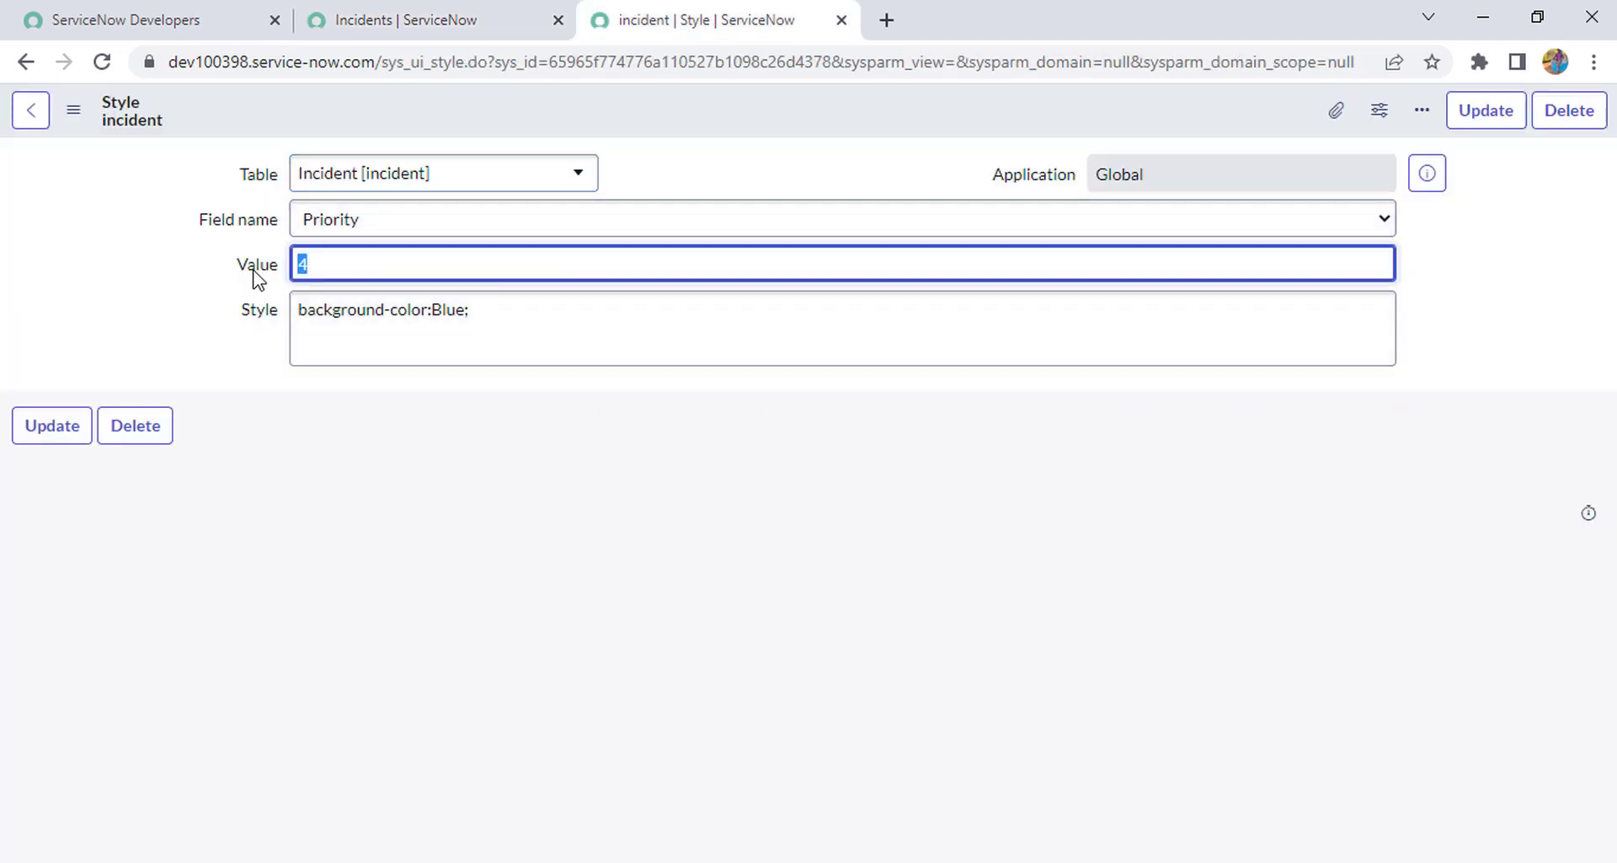
{"action": "left_click_drag", "start_coordinate": [433, 310], "coordinate": [467, 310]}
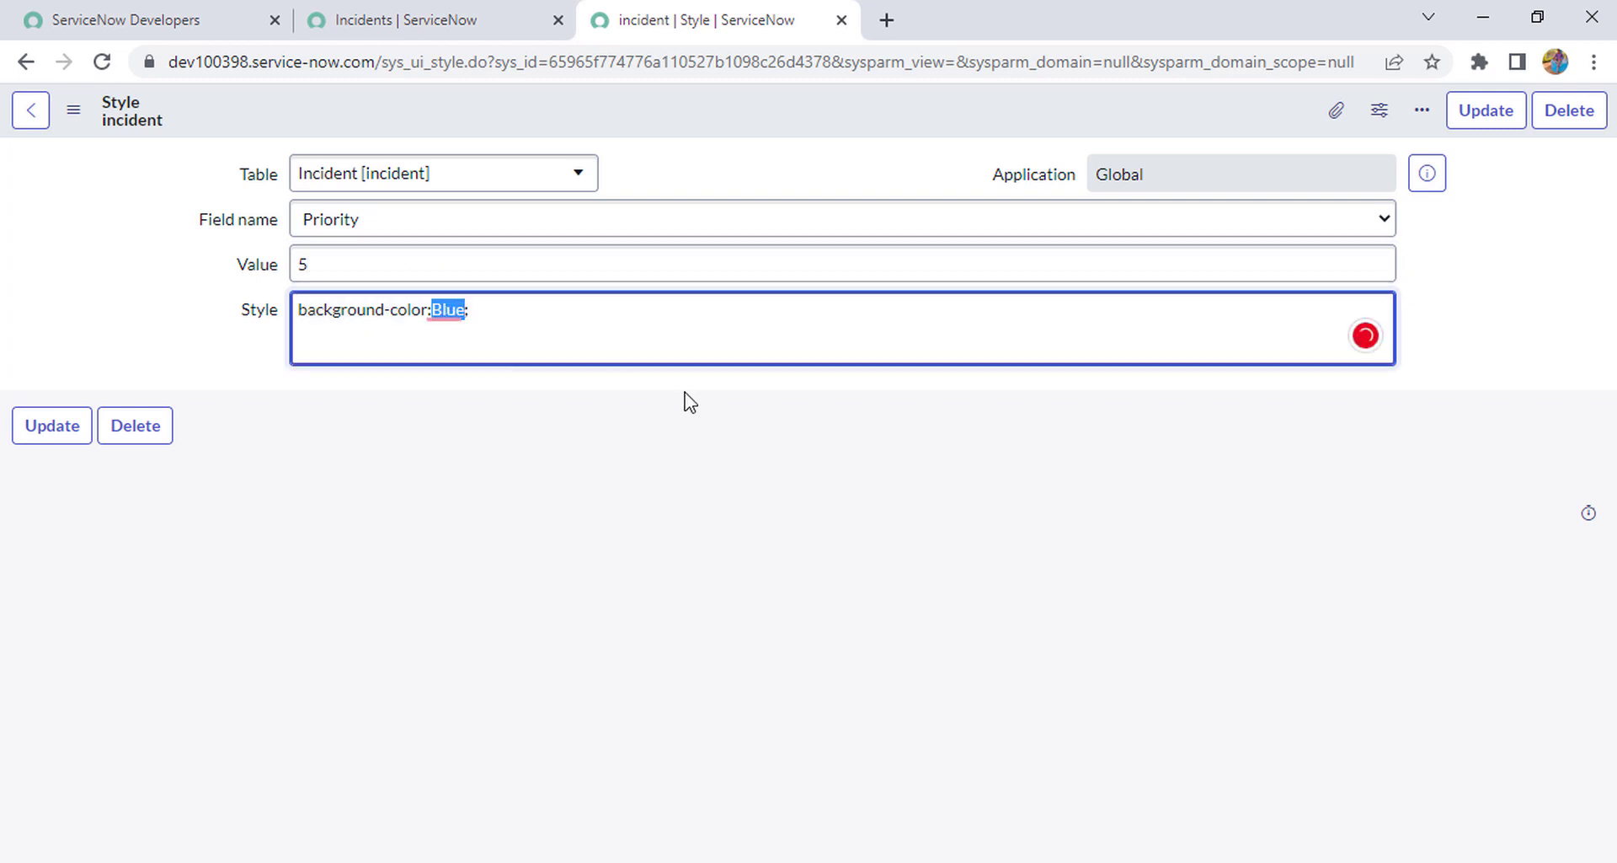
{"action": "type", "text": "Grey"}
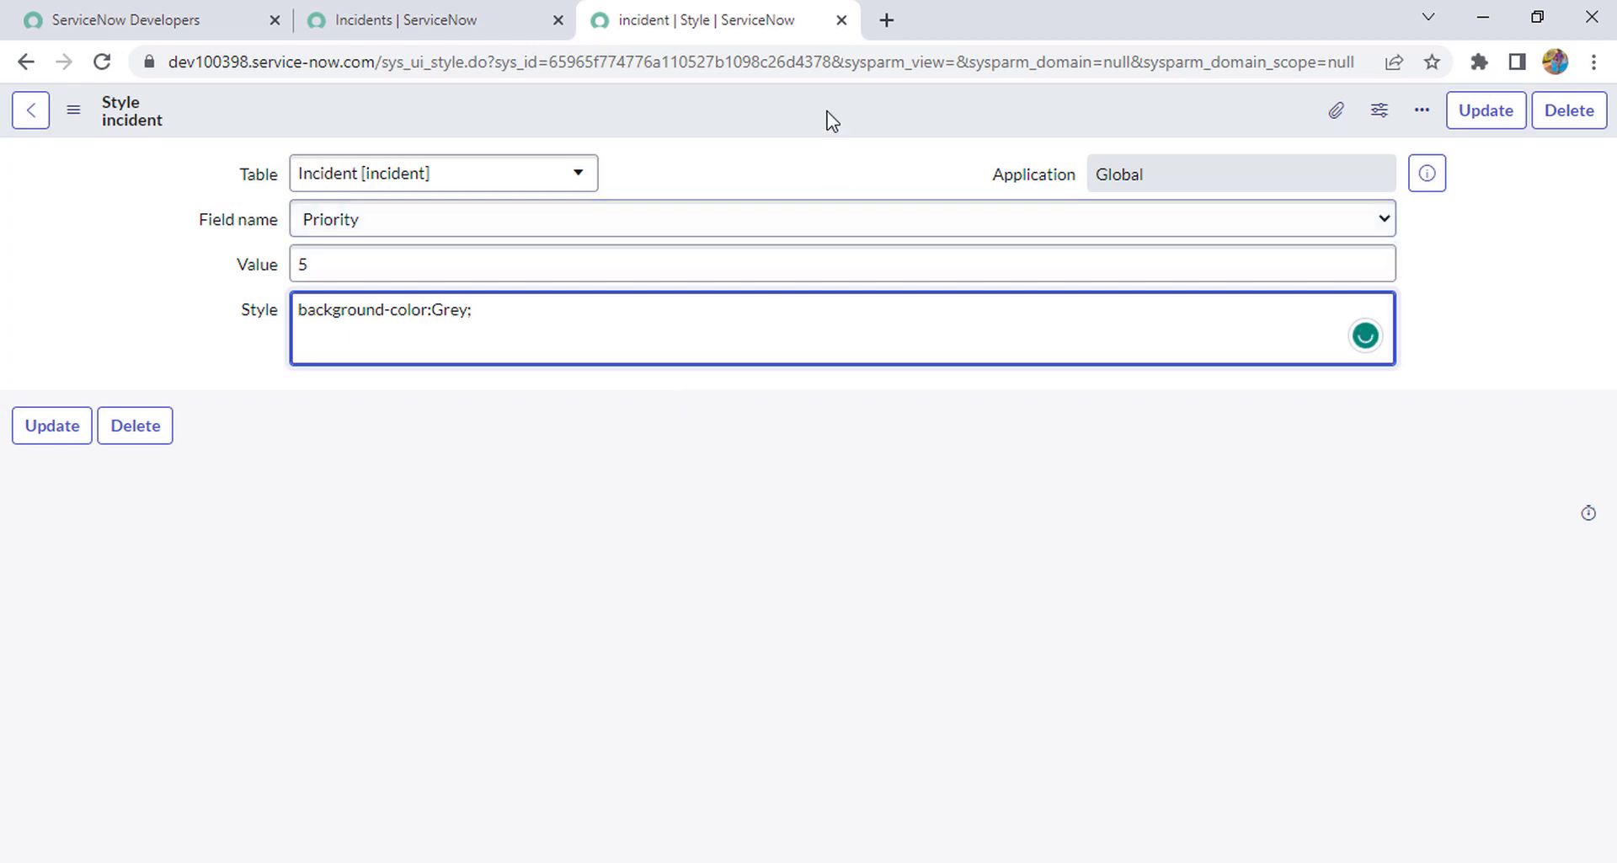
{"action": "right_click", "coordinate": [819, 100]}
{"action": "left_click", "coordinate": [891, 172]}
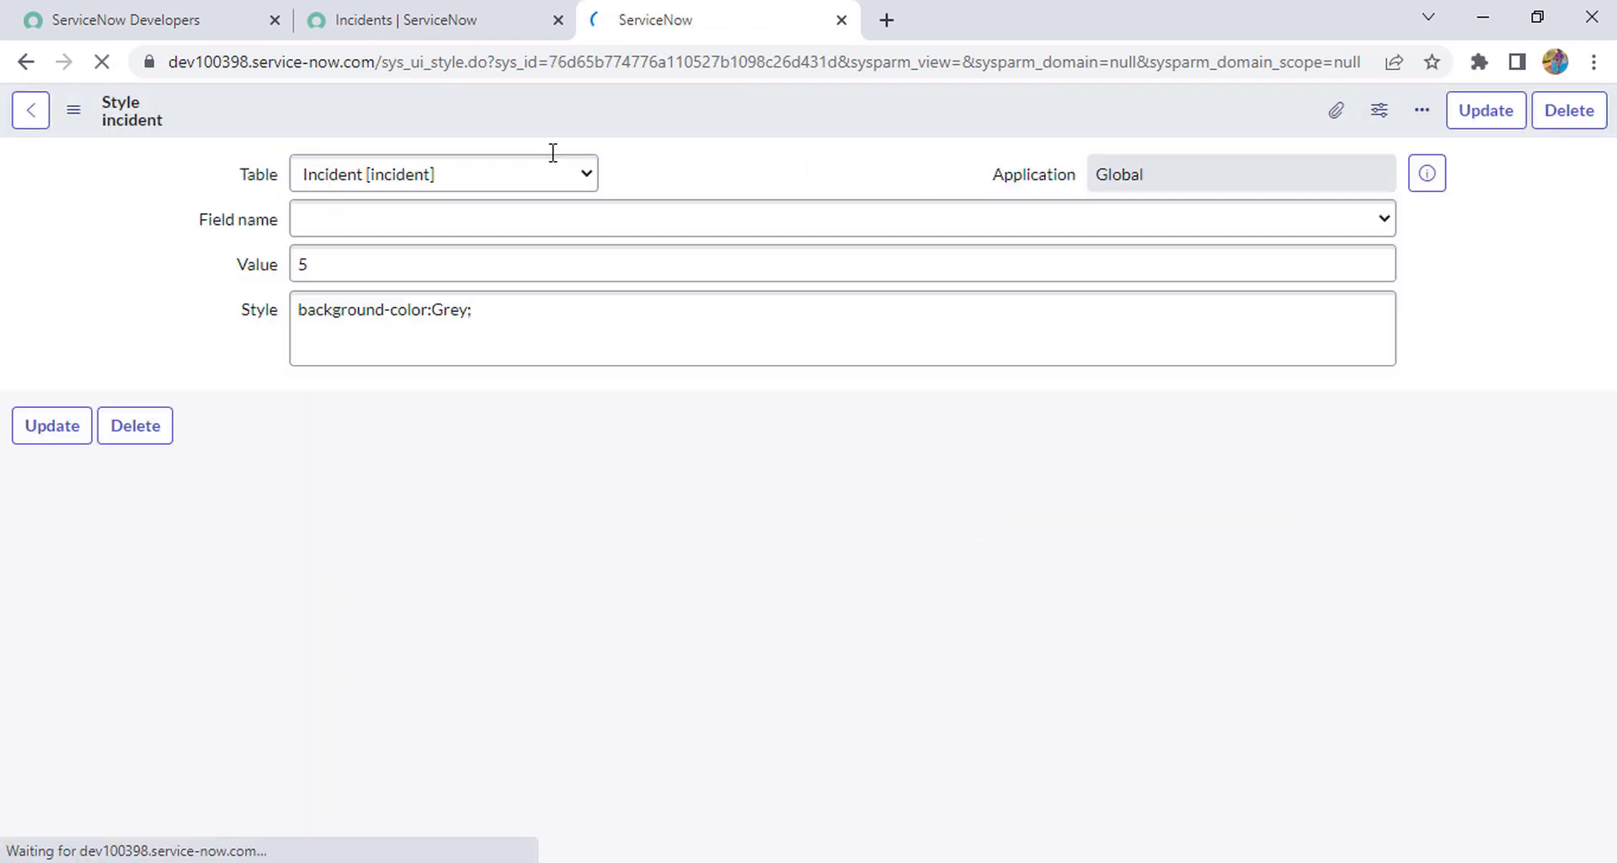
Reload the incident list and check the 5 - Planning group, which remains unstyled.
{"action": "left_click", "coordinate": [408, 17]}
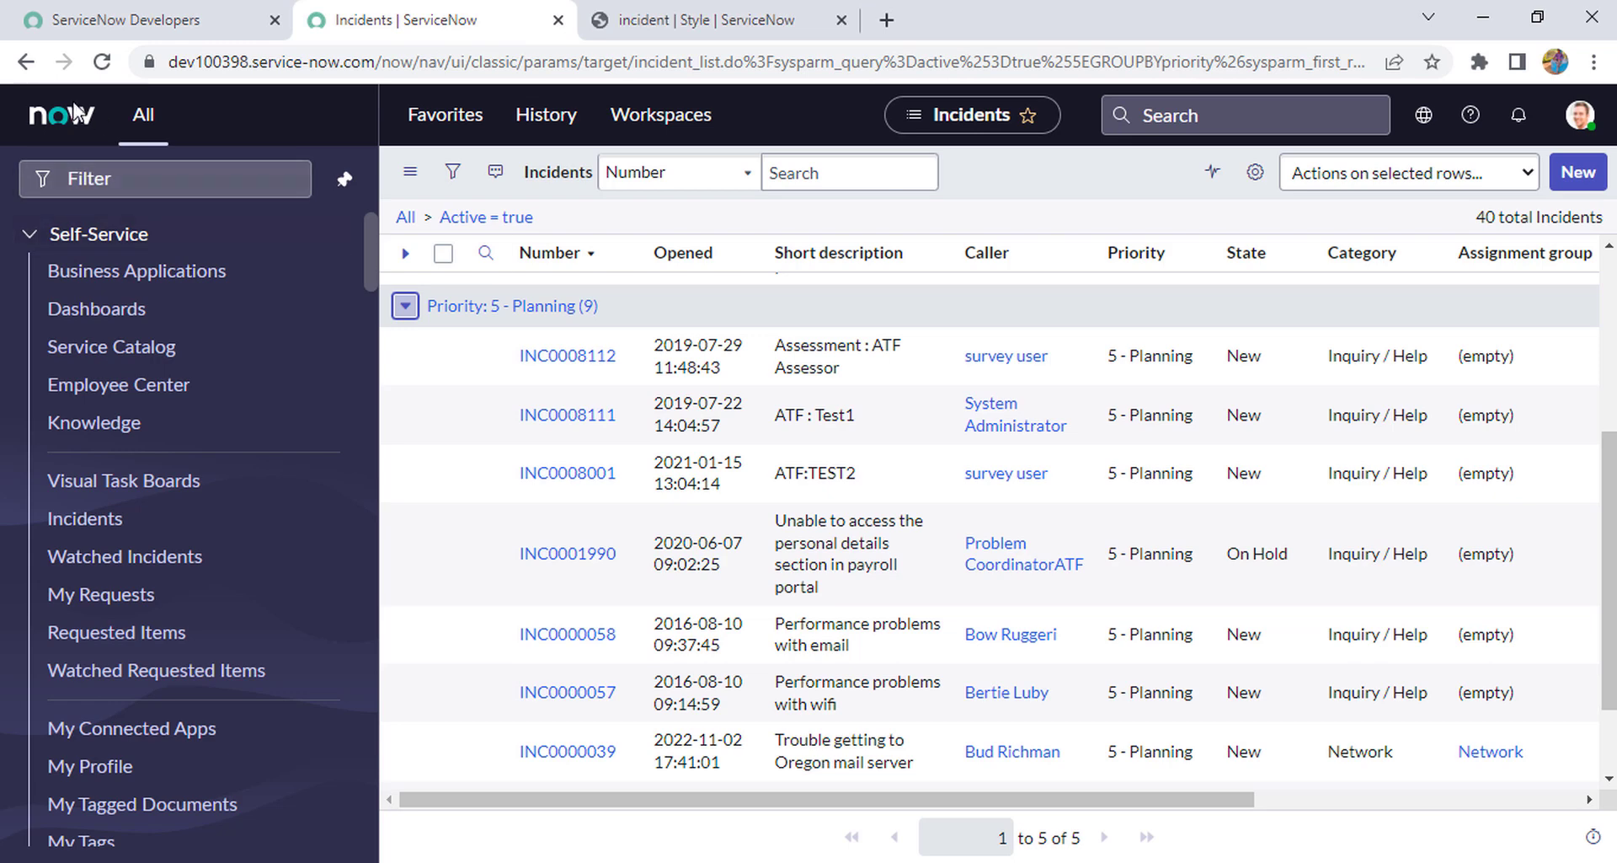
{"action": "left_click", "coordinate": [103, 66]}
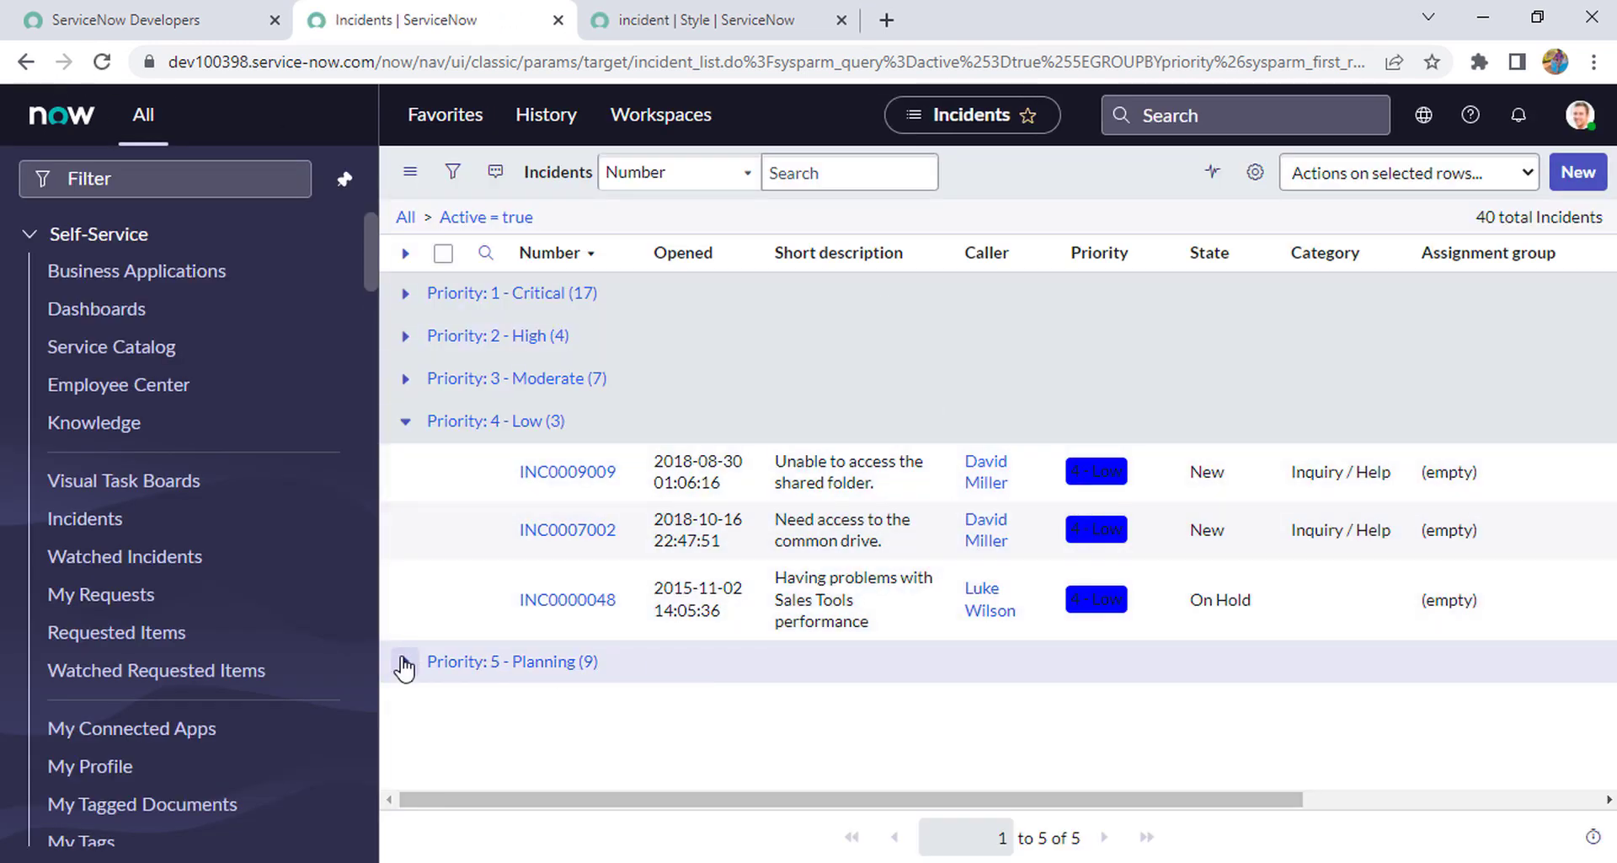
{"action": "left_click", "coordinate": [405, 663]}
{"action": "scroll", "coordinate": [1084, 614], "scroll_direction": "down", "scroll_amount": 5}
{"action": "scroll", "coordinate": [1095, 421], "scroll_direction": "up", "scroll_amount": 1}
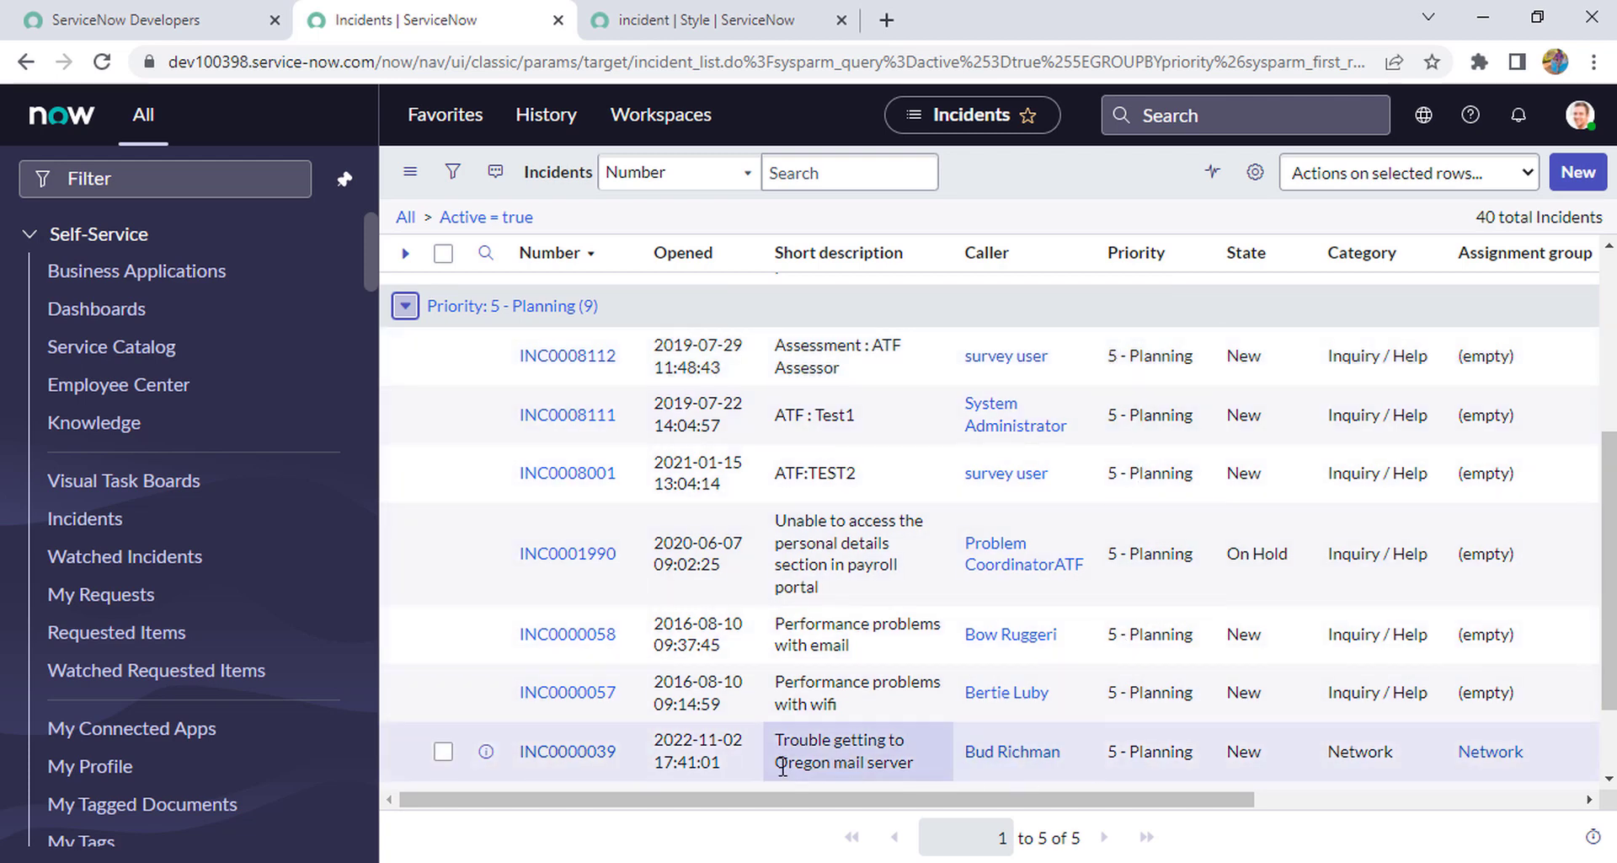
{"action": "scroll", "coordinate": [1127, 656], "scroll_direction": "up", "scroll_amount": 5}
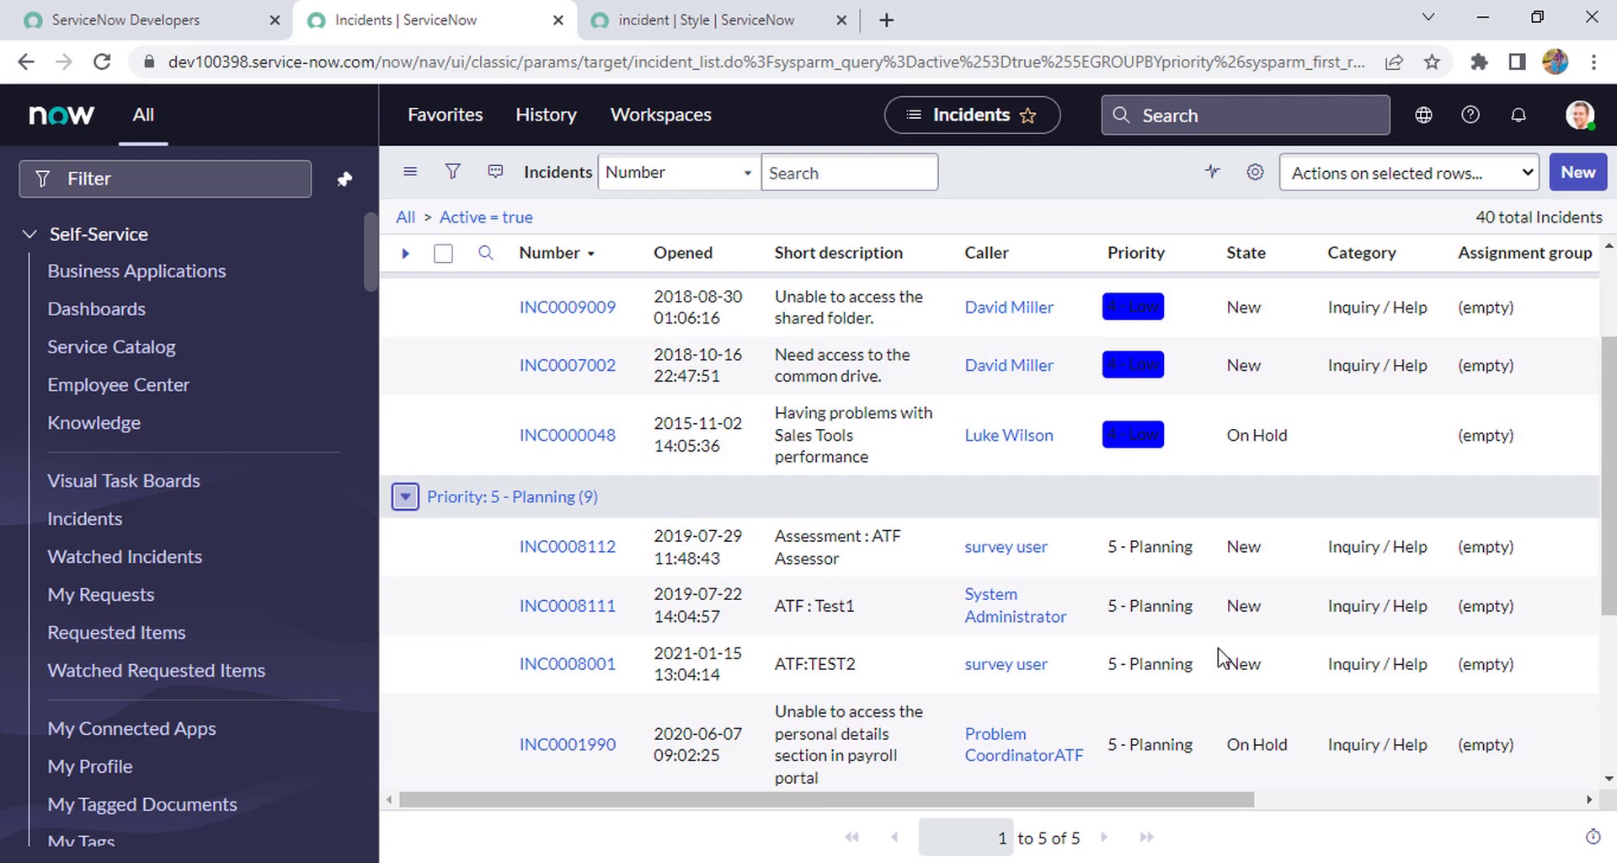
{"action": "left_click", "coordinate": [739, 17]}
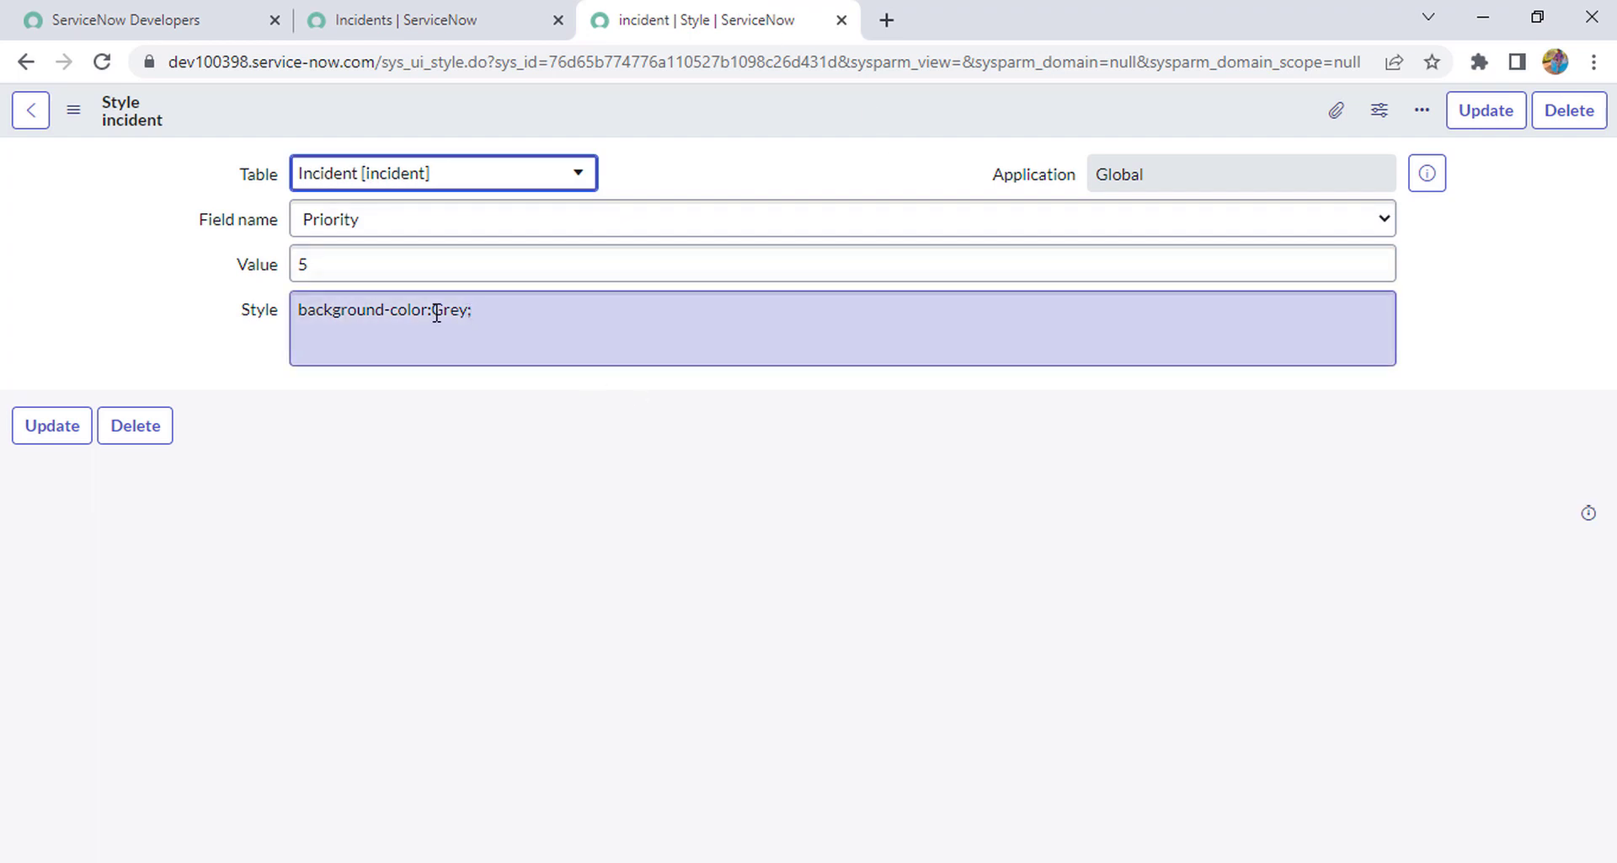
Replace Grey with tomato in the Priority 5 style, save the record, and reload the incident list.
{"action": "left_click_drag", "start_coordinate": [436, 310], "coordinate": [466, 311]}
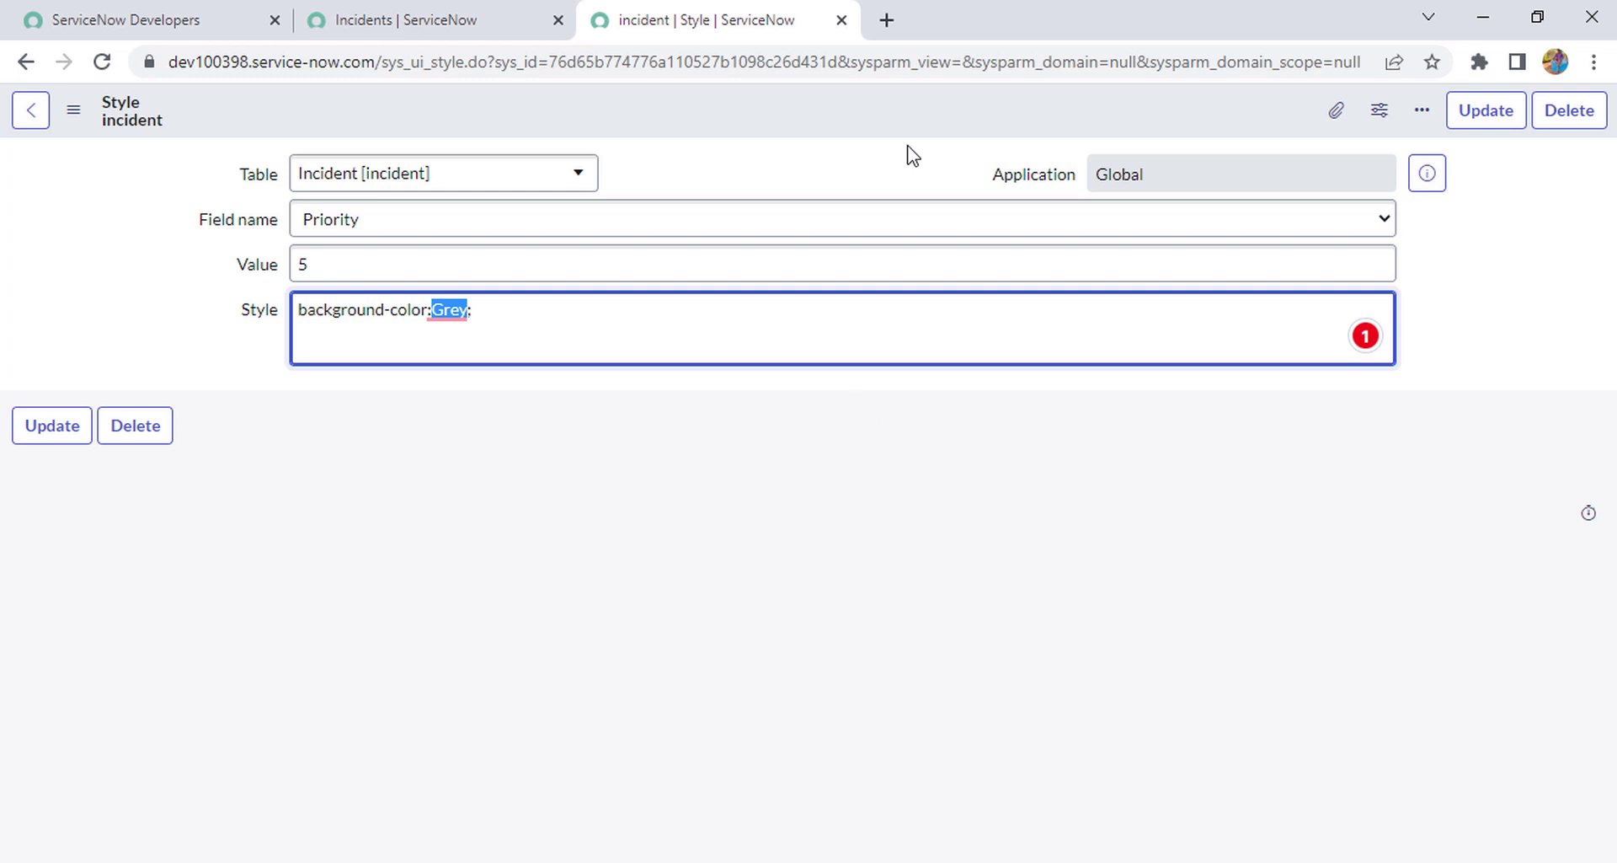
{"action": "type", "text": "tomato"}
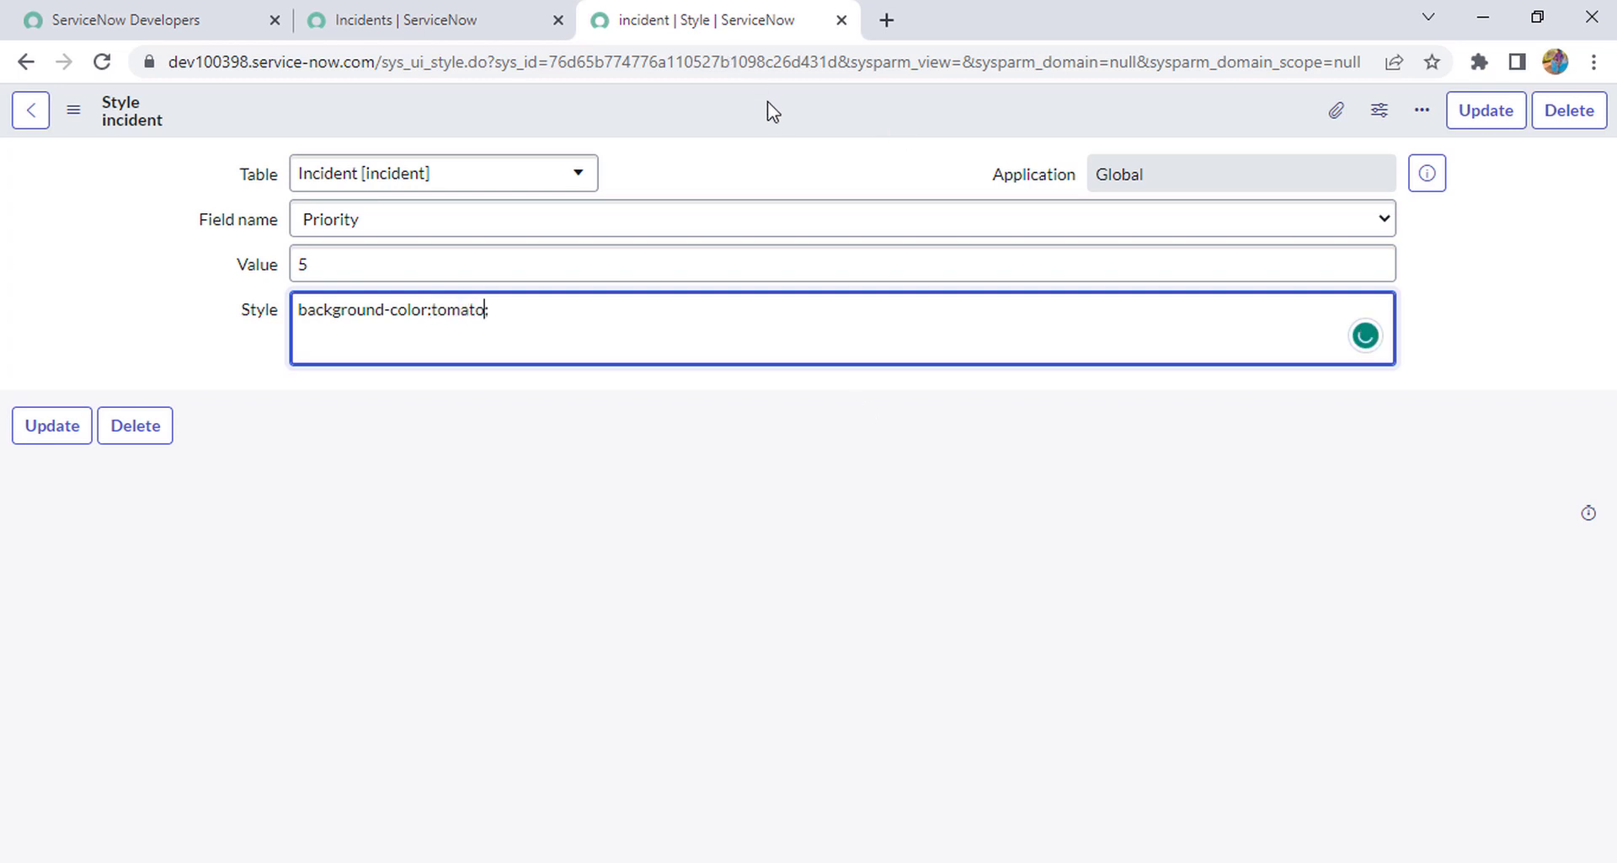
{"action": "right_click", "coordinate": [772, 111]}
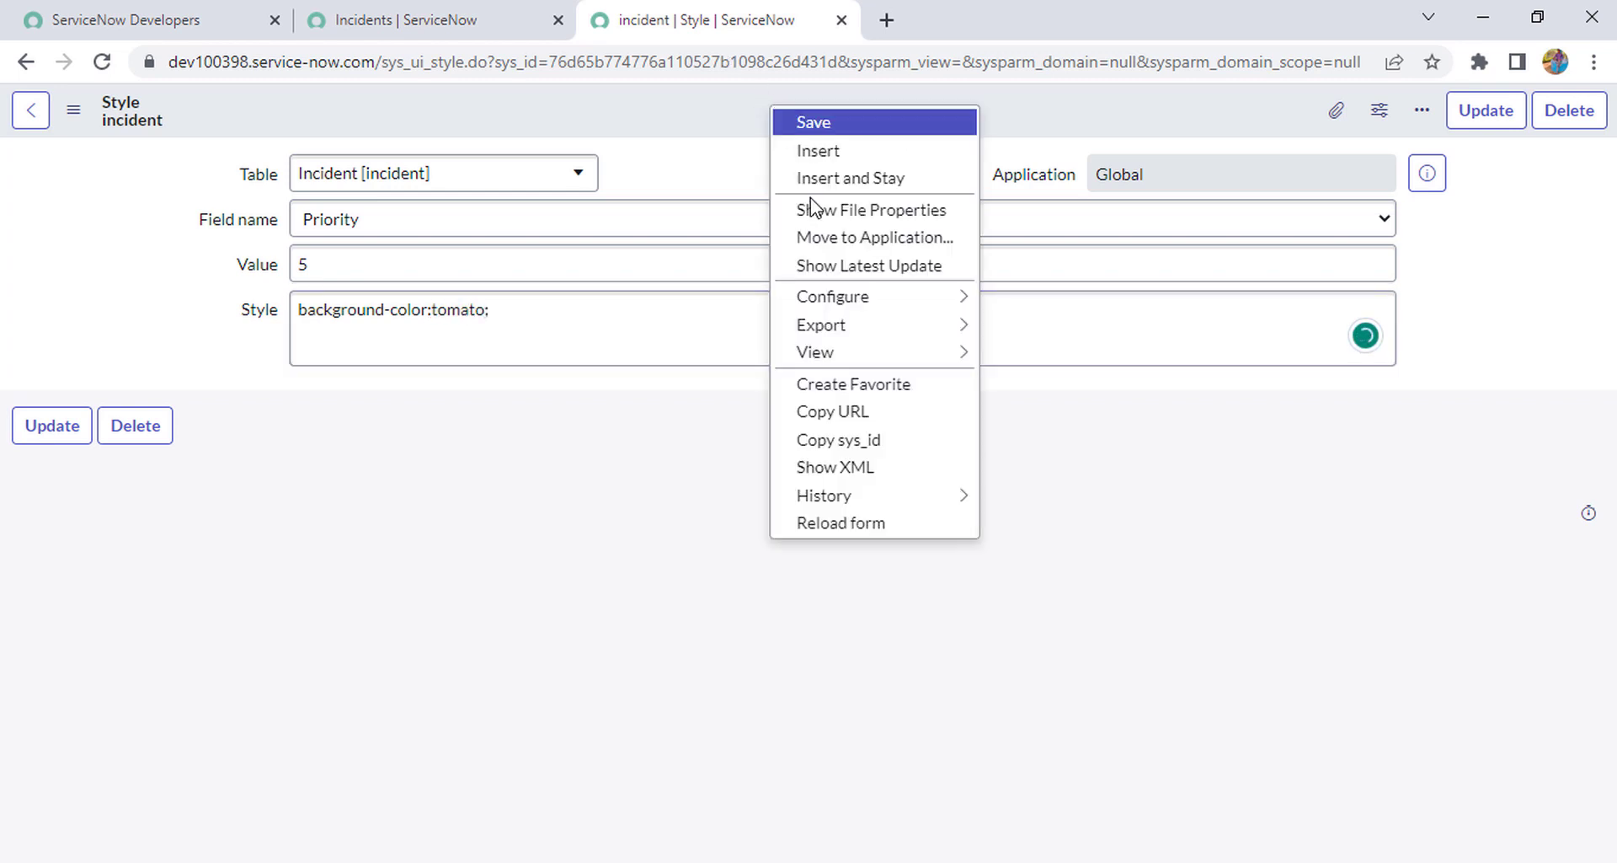
{"action": "left_click", "coordinate": [849, 122]}
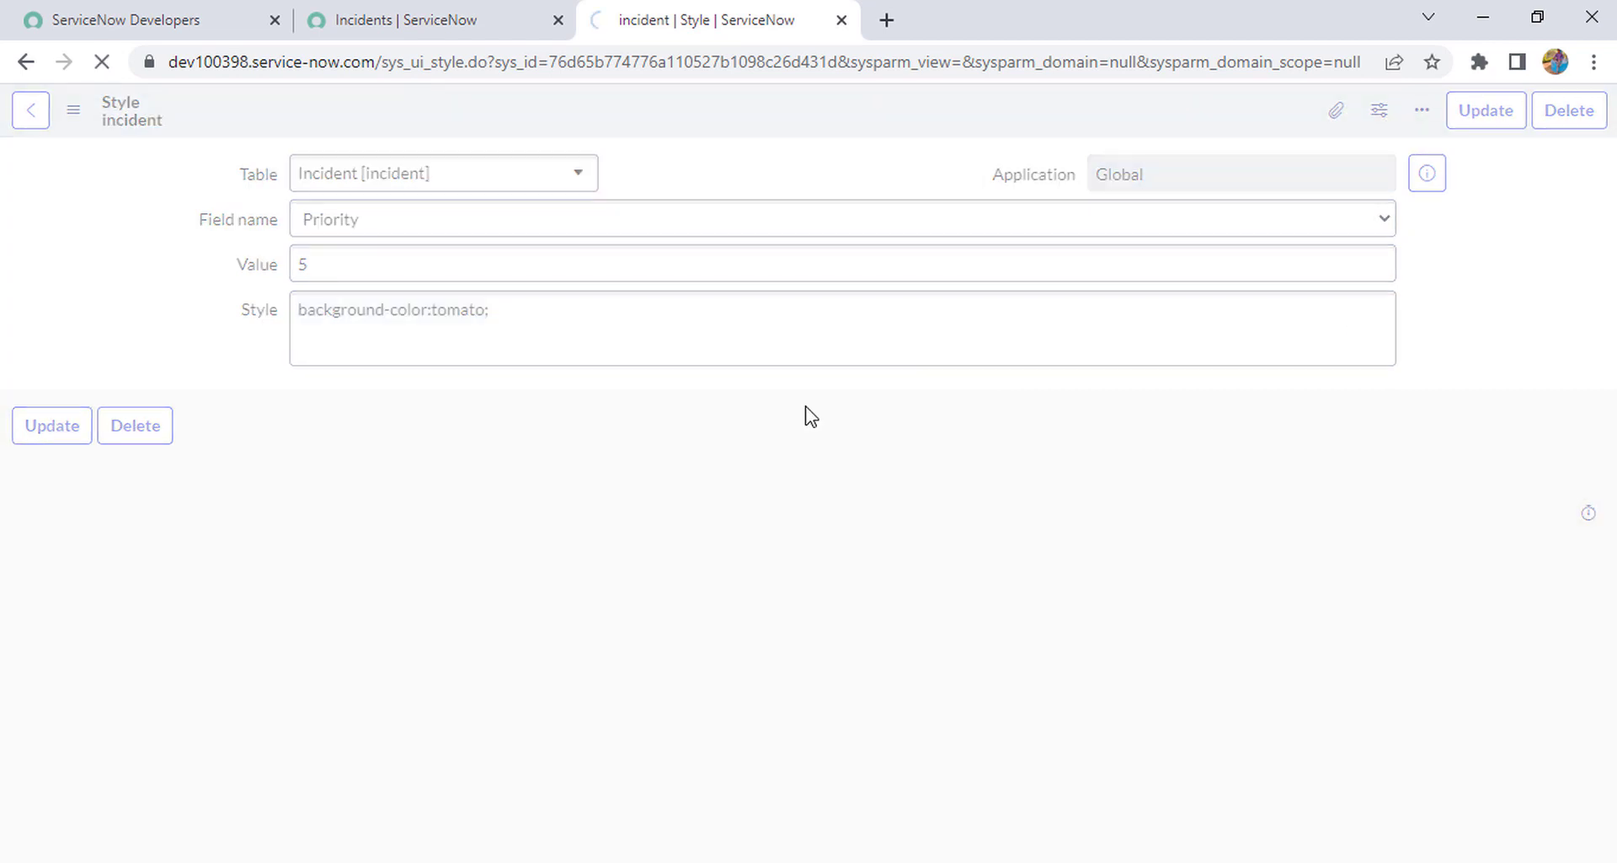
{"action": "left_click", "coordinate": [378, 20]}
{"action": "left_click", "coordinate": [102, 61]}
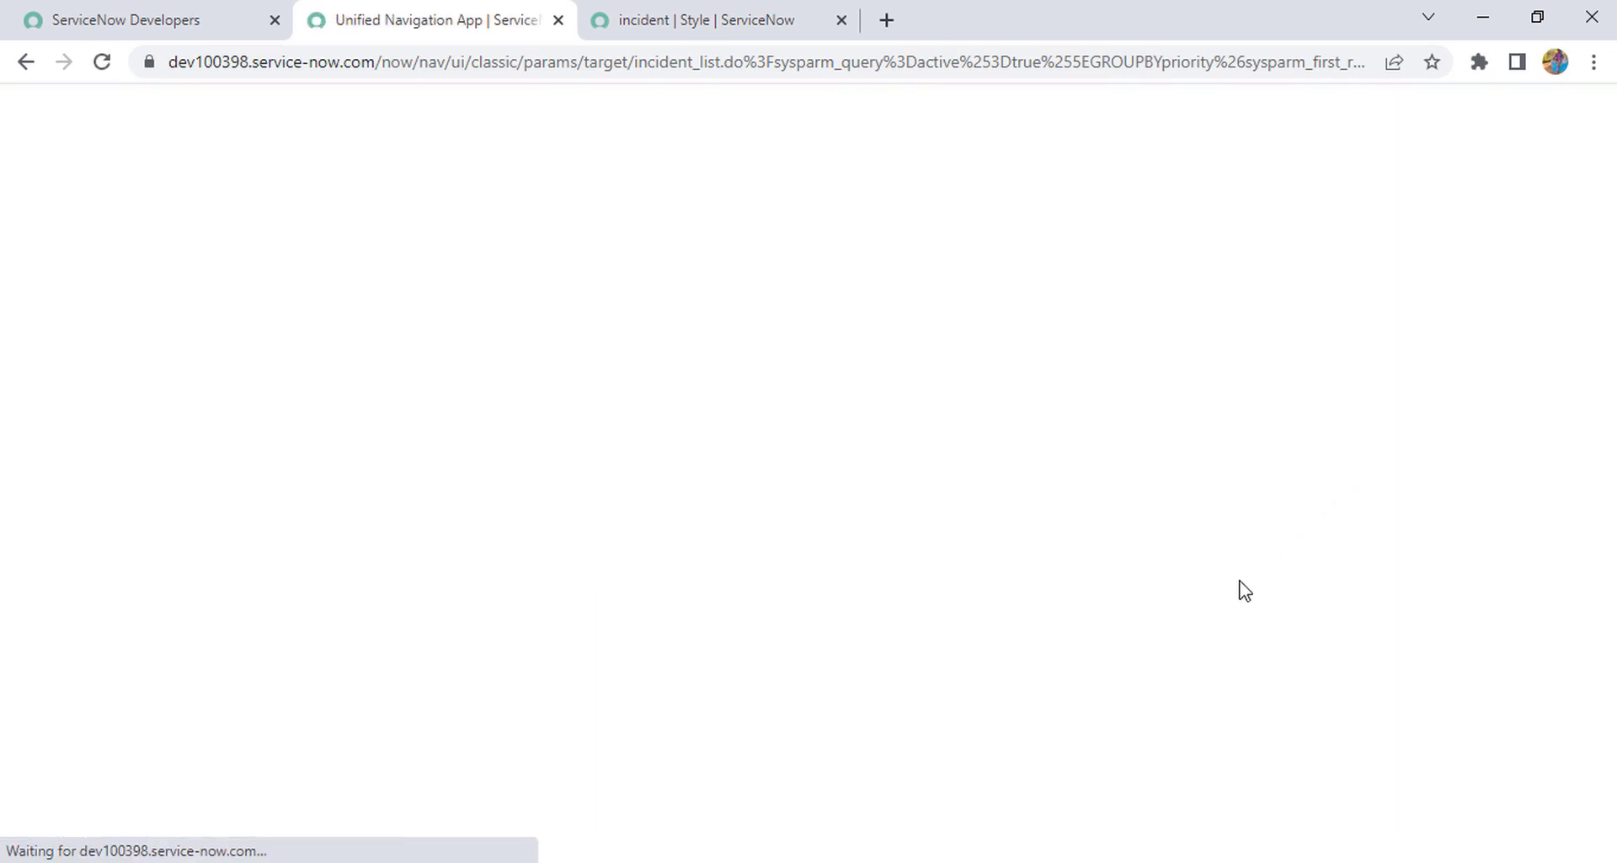
Scroll the grouped incident list to check the tomato badges, expanding and collapsing Priority 1 - Critical.
{"action": "scroll", "coordinate": [1179, 556], "scroll_direction": "down", "scroll_amount": 5}
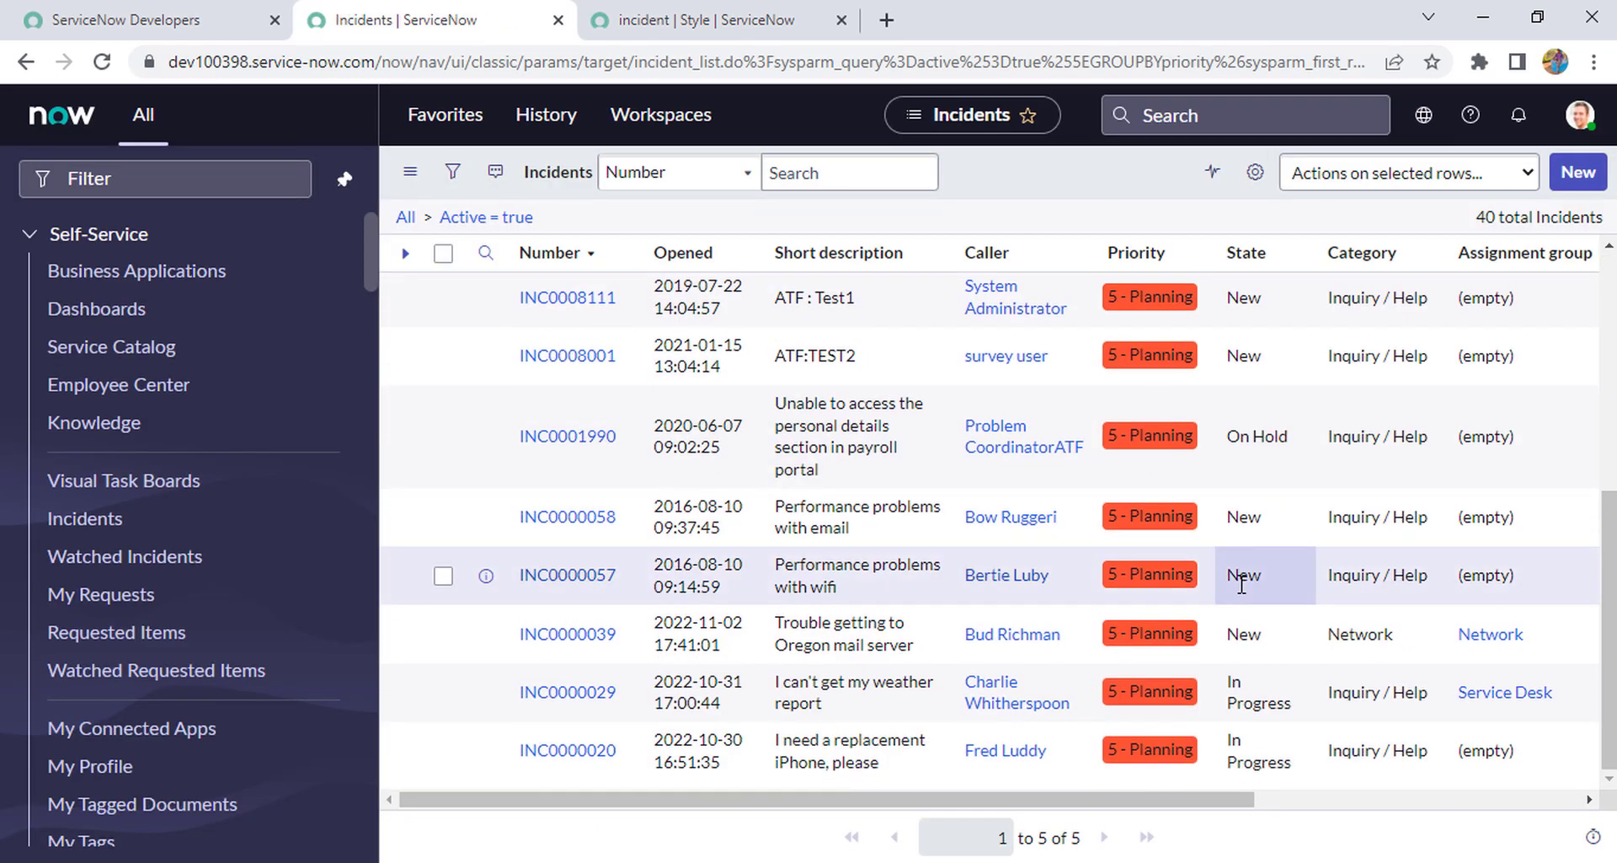
{"action": "scroll", "coordinate": [1095, 505], "scroll_direction": "up", "scroll_amount": 5}
{"action": "scroll", "coordinate": [1188, 598], "scroll_direction": "down", "scroll_amount": 4}
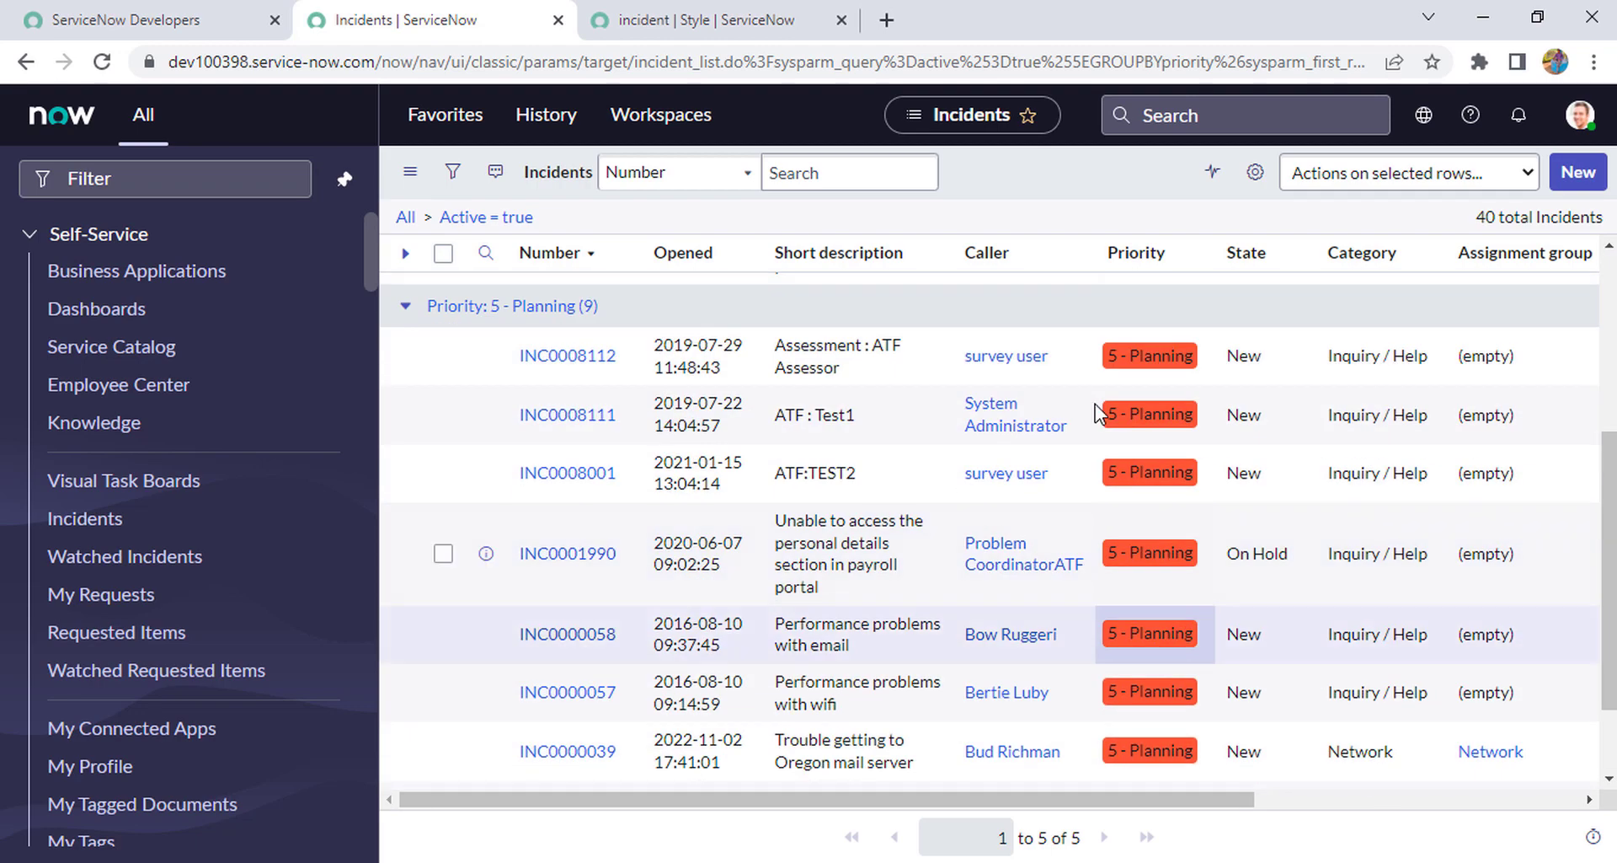
{"action": "scroll", "coordinate": [1150, 624], "scroll_direction": "up", "scroll_amount": 5}
{"action": "scroll", "coordinate": [1149, 471], "scroll_direction": "down", "scroll_amount": 5}
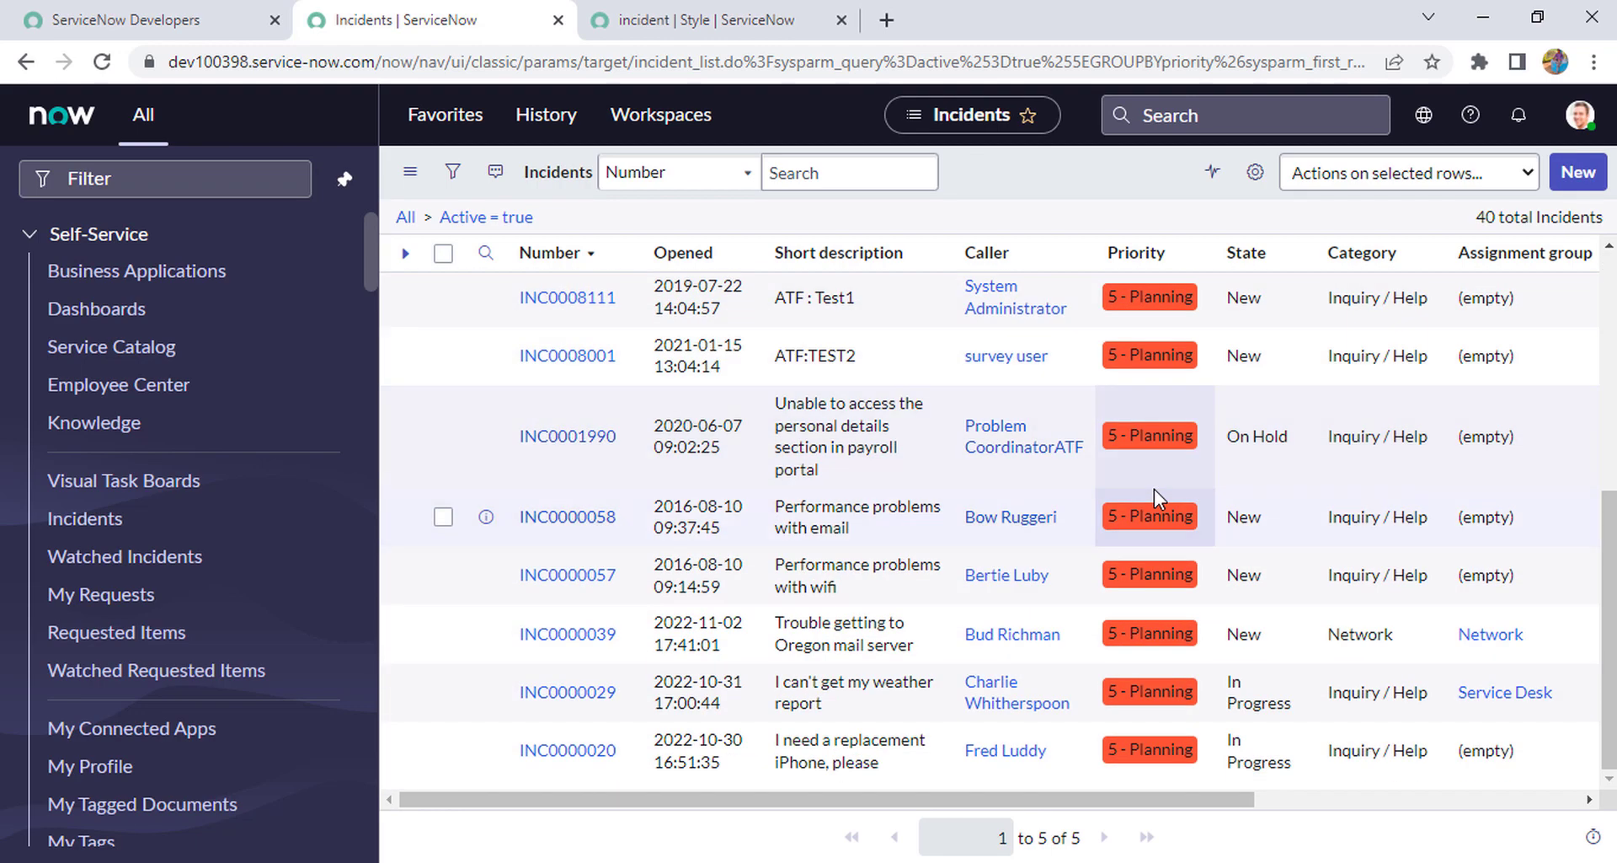
{"action": "scroll", "coordinate": [1154, 505], "scroll_direction": "up", "scroll_amount": 4}
{"action": "left_click", "coordinate": [405, 293]}
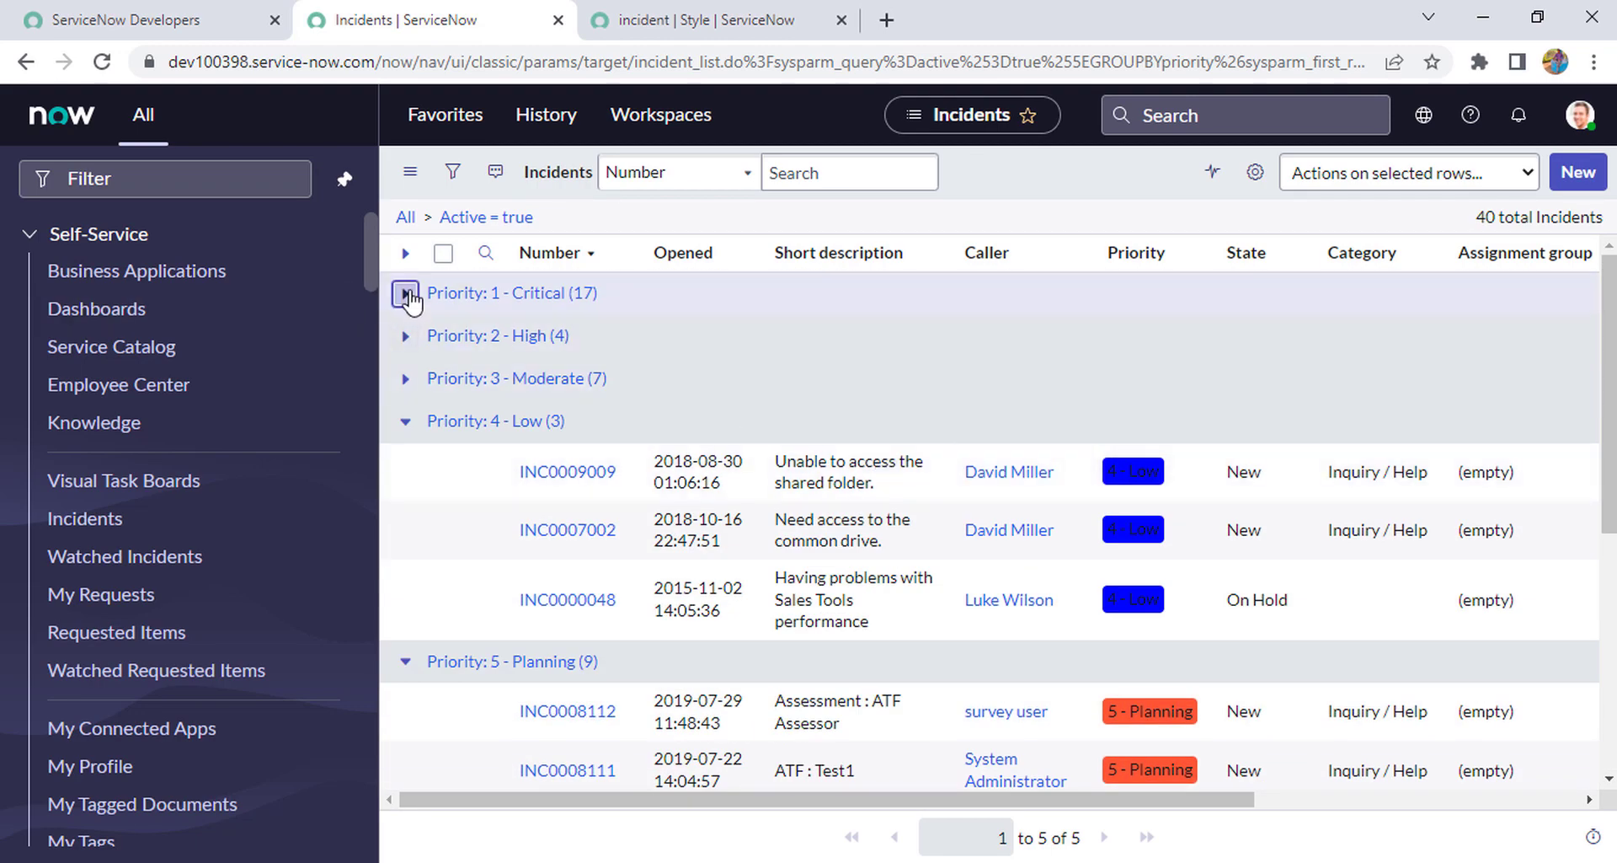
{"action": "scroll", "coordinate": [1087, 459], "scroll_direction": "down", "scroll_amount": 1}
{"action": "scroll", "coordinate": [759, 379], "scroll_direction": "up", "scroll_amount": 1}
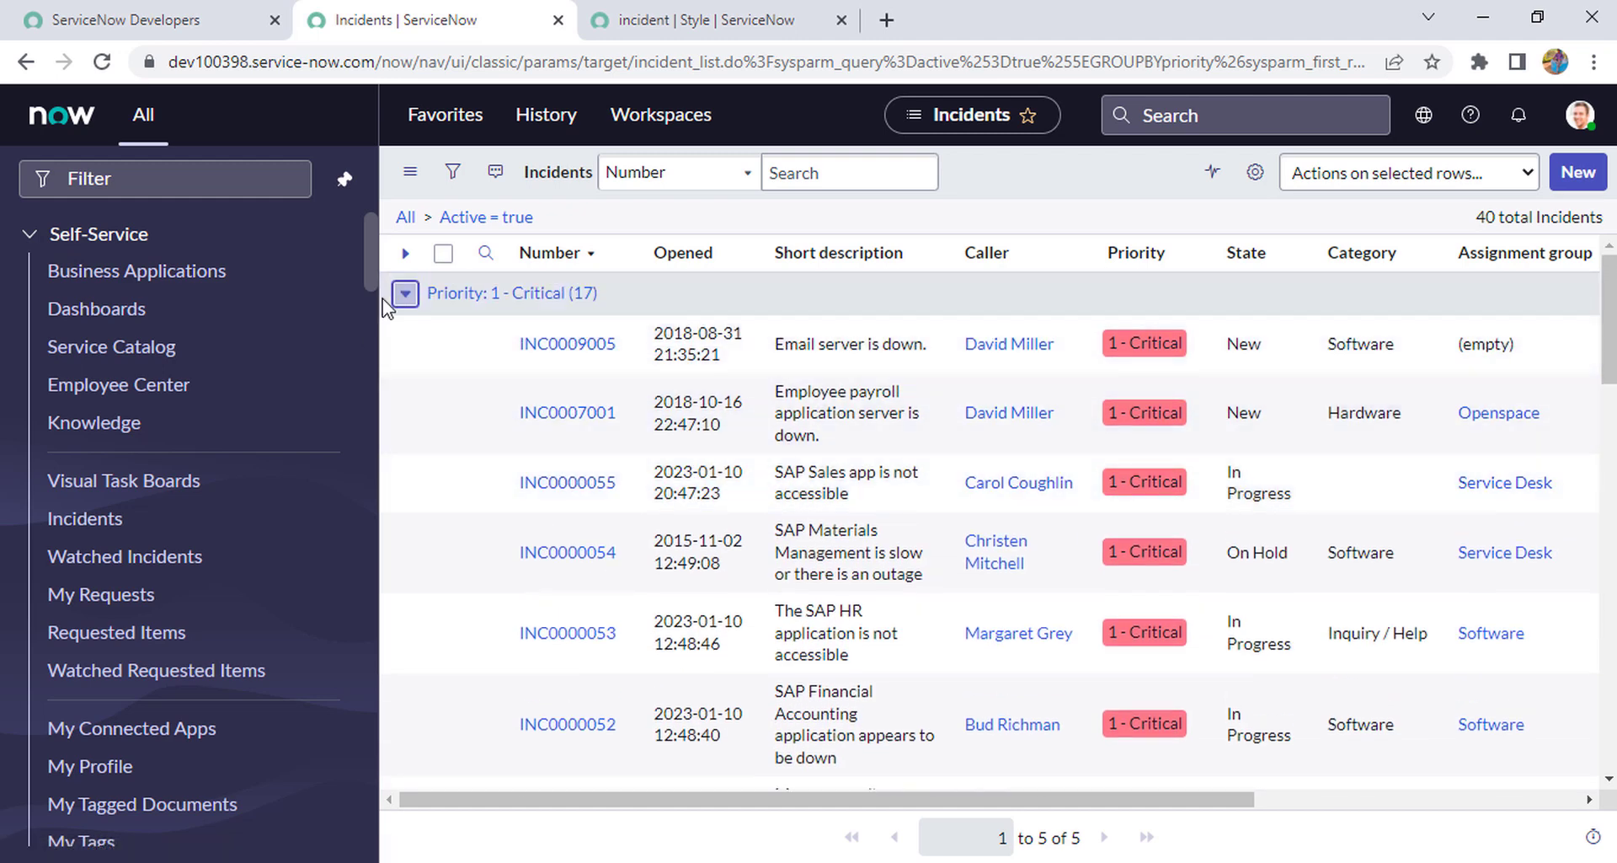
{"action": "left_click", "coordinate": [406, 293]}
{"action": "scroll", "coordinate": [961, 632], "scroll_direction": "down", "scroll_amount": 5}
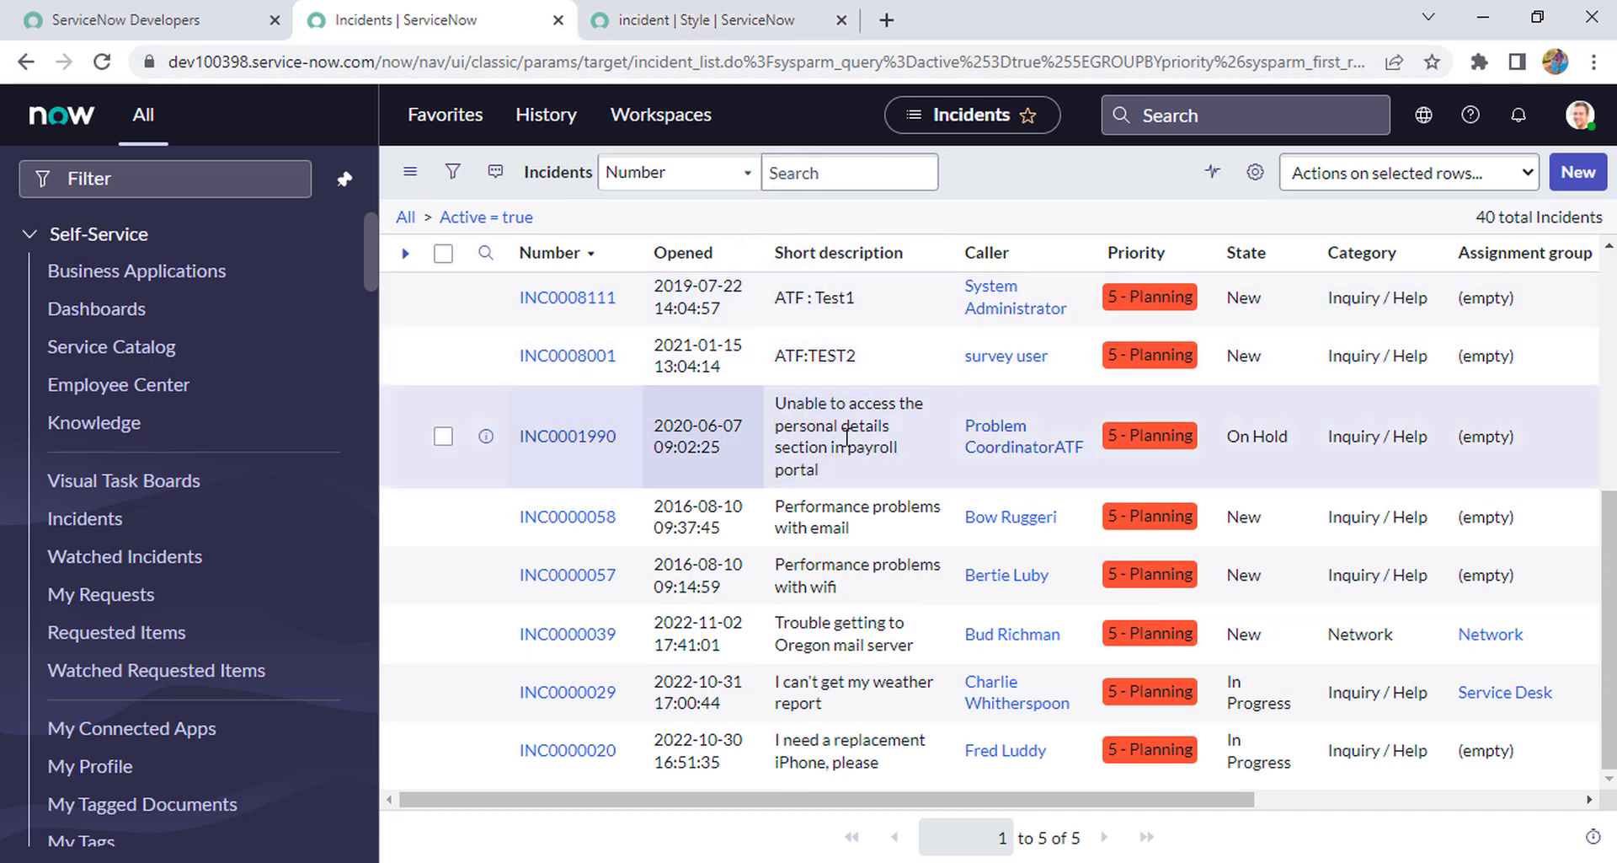
Open incident INC0001990, then view incident INC0009009's notes and activity stream.
{"action": "left_click", "coordinate": [587, 439]}
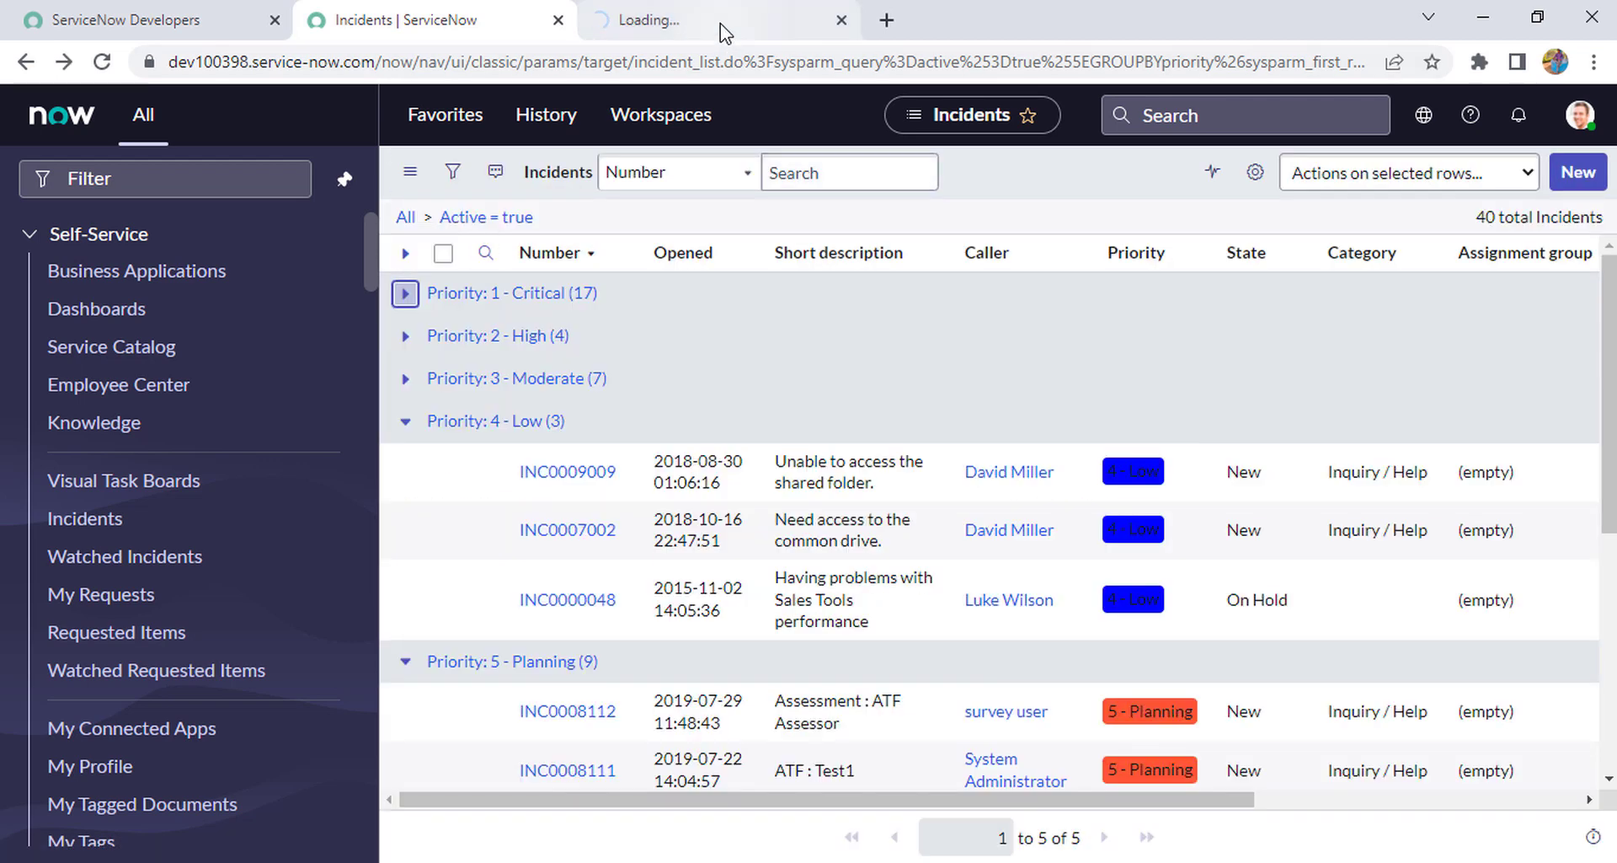
{"action": "left_click", "coordinate": [721, 32]}
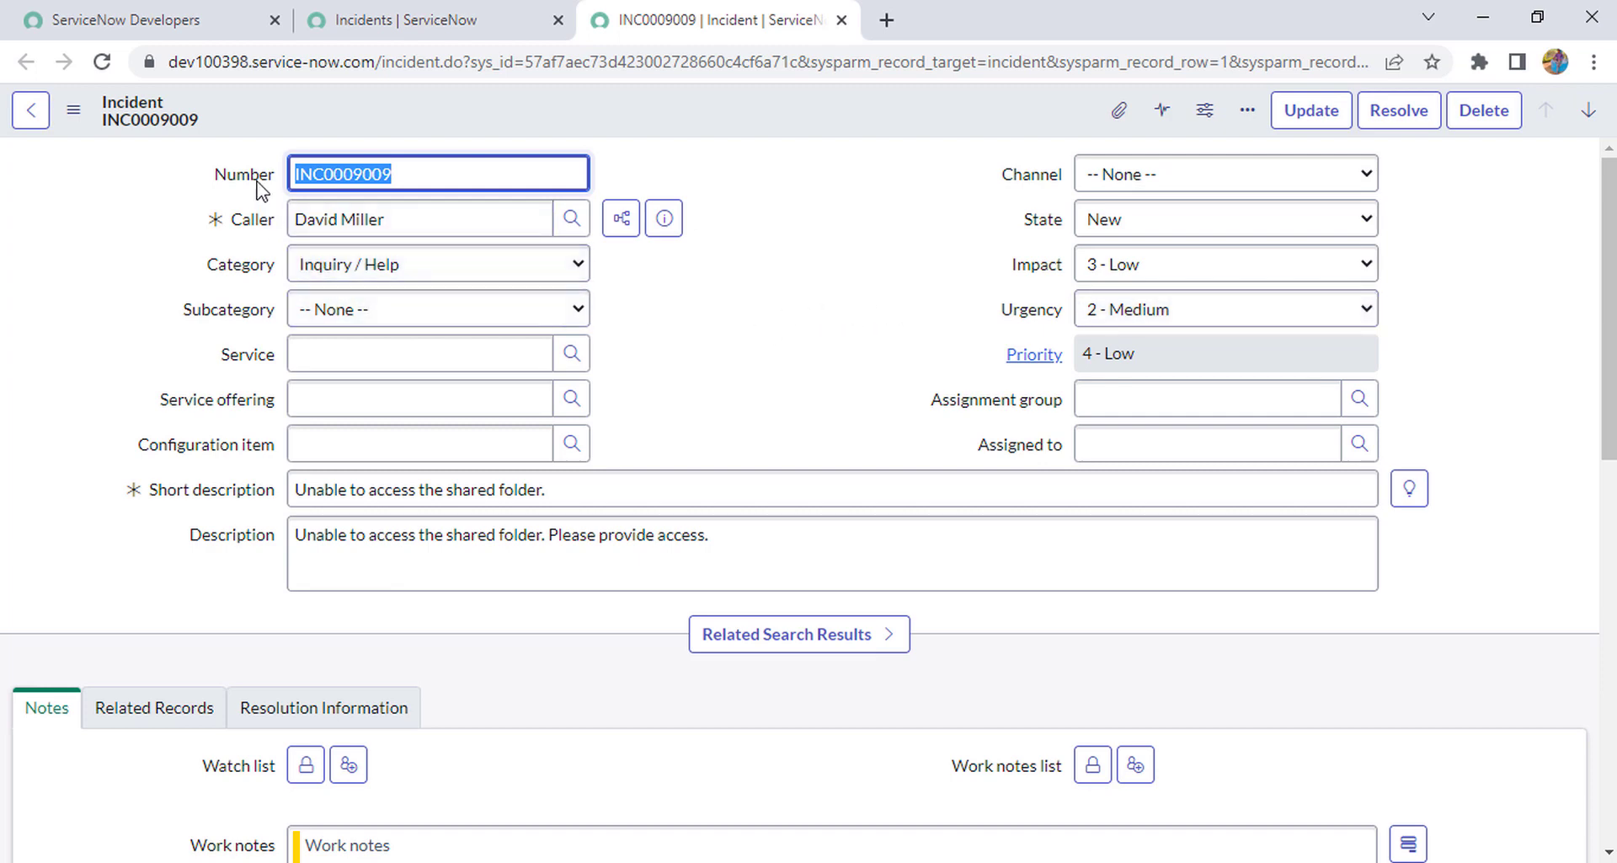
{"action": "left_click_drag", "start_coordinate": [218, 169], "coordinate": [229, 373]}
{"action": "left_click", "coordinate": [1022, 405]}
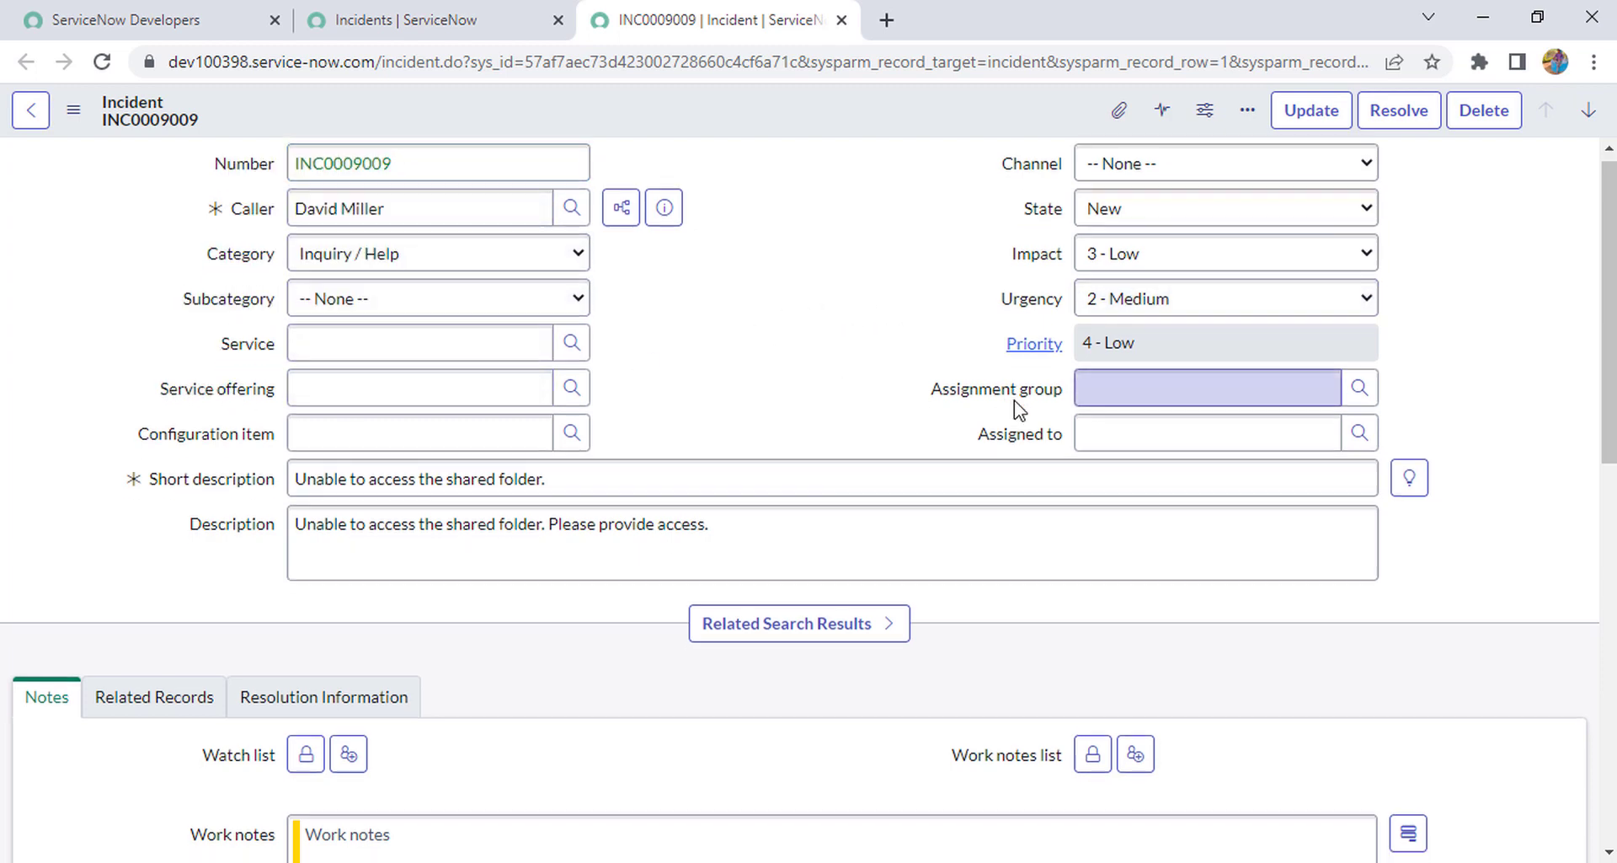
{"action": "scroll", "coordinate": [1022, 421], "scroll_direction": "down", "scroll_amount": 5}
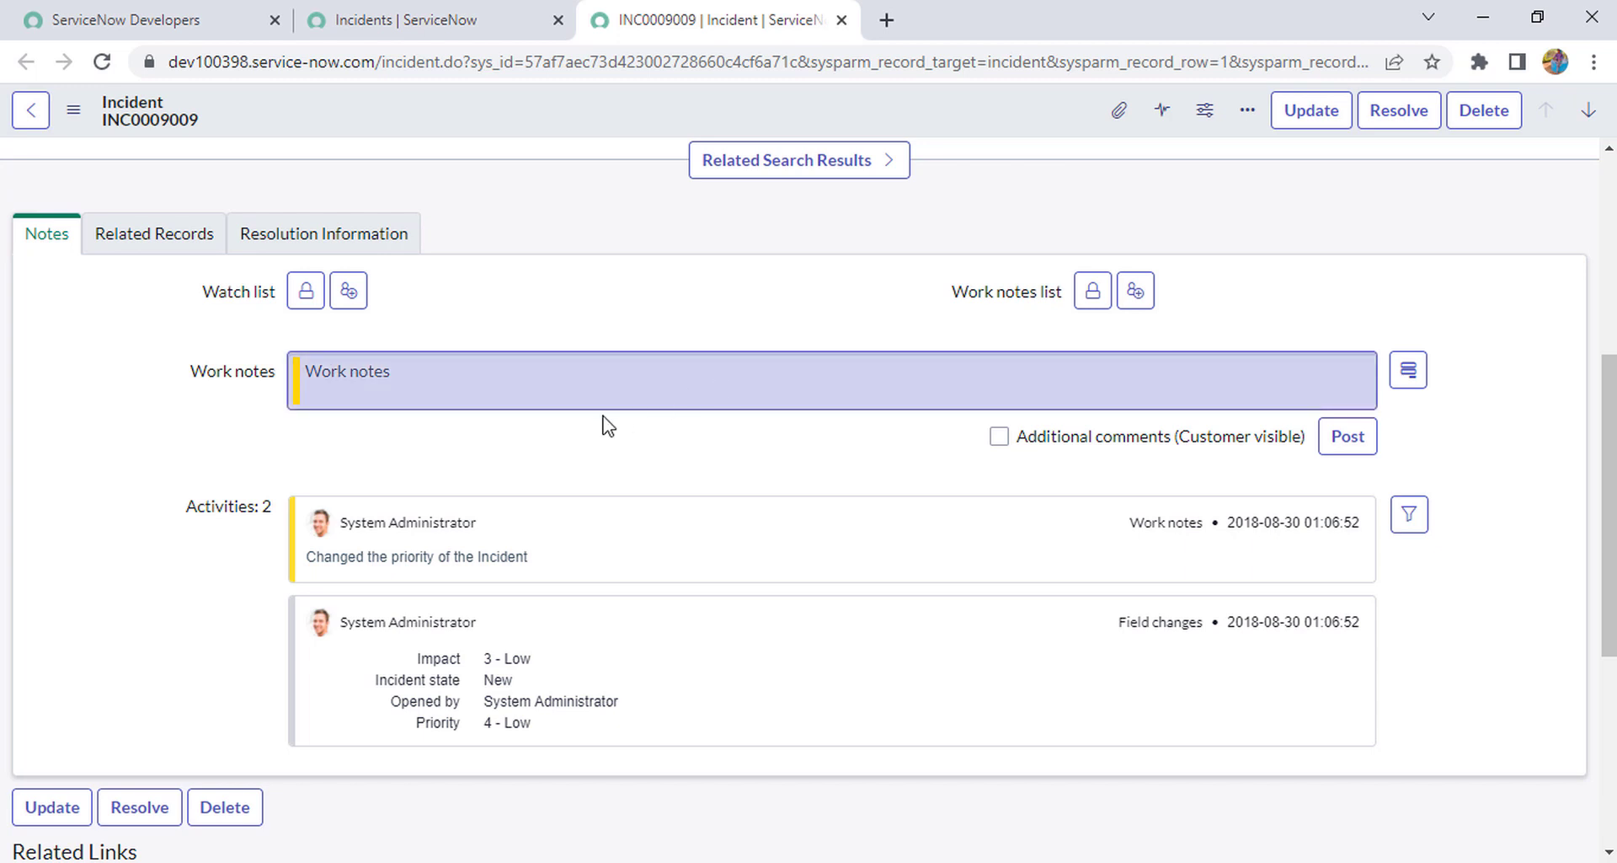
{"action": "right_click", "coordinate": [241, 373]}
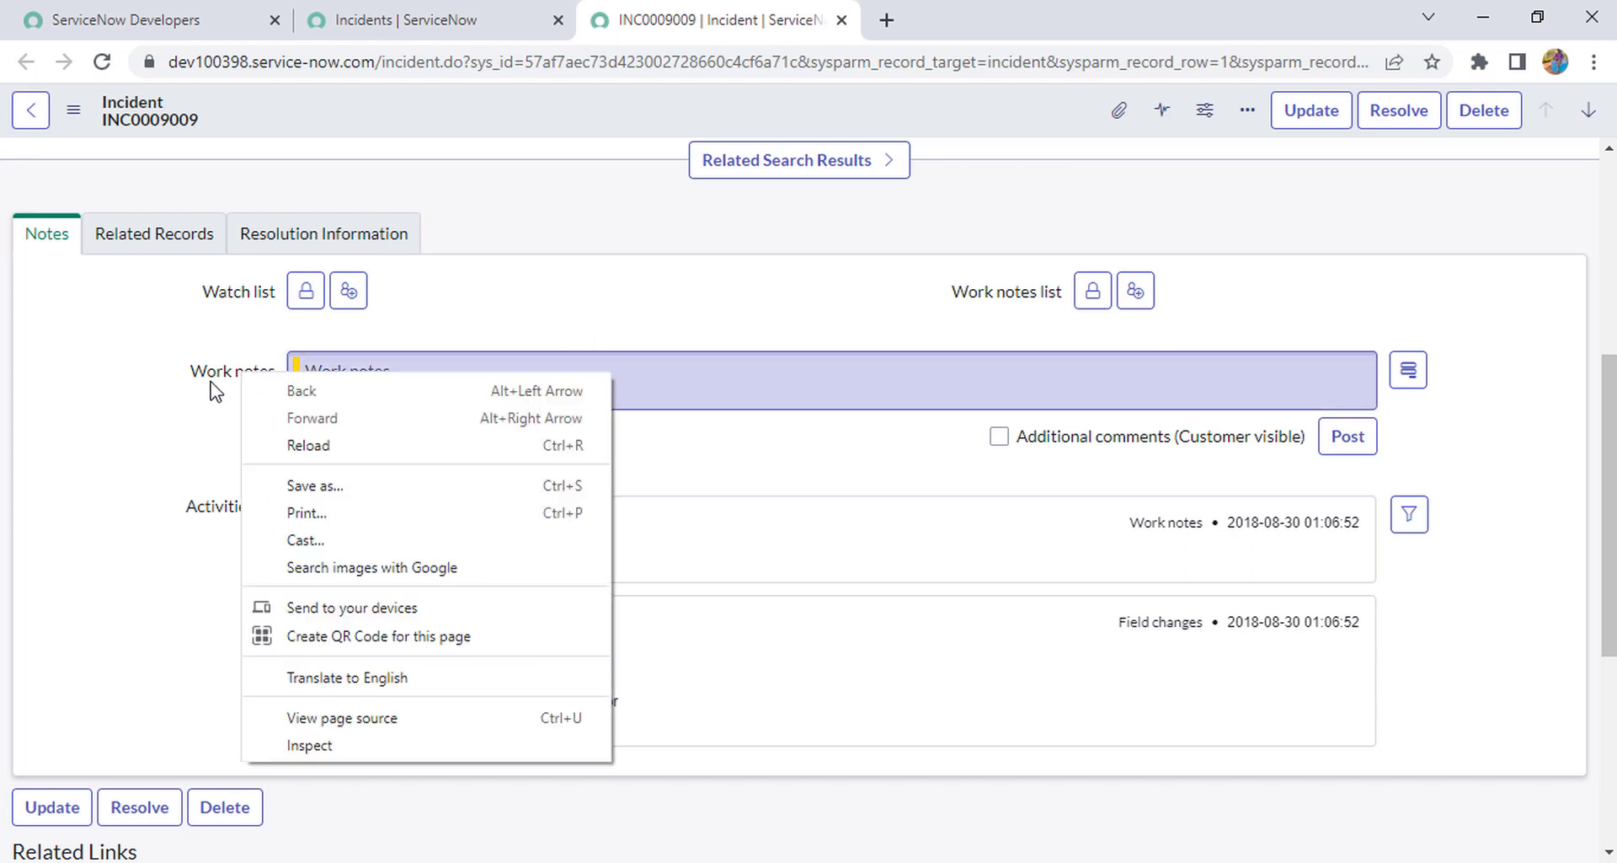
{"action": "left_click", "coordinate": [753, 277]}
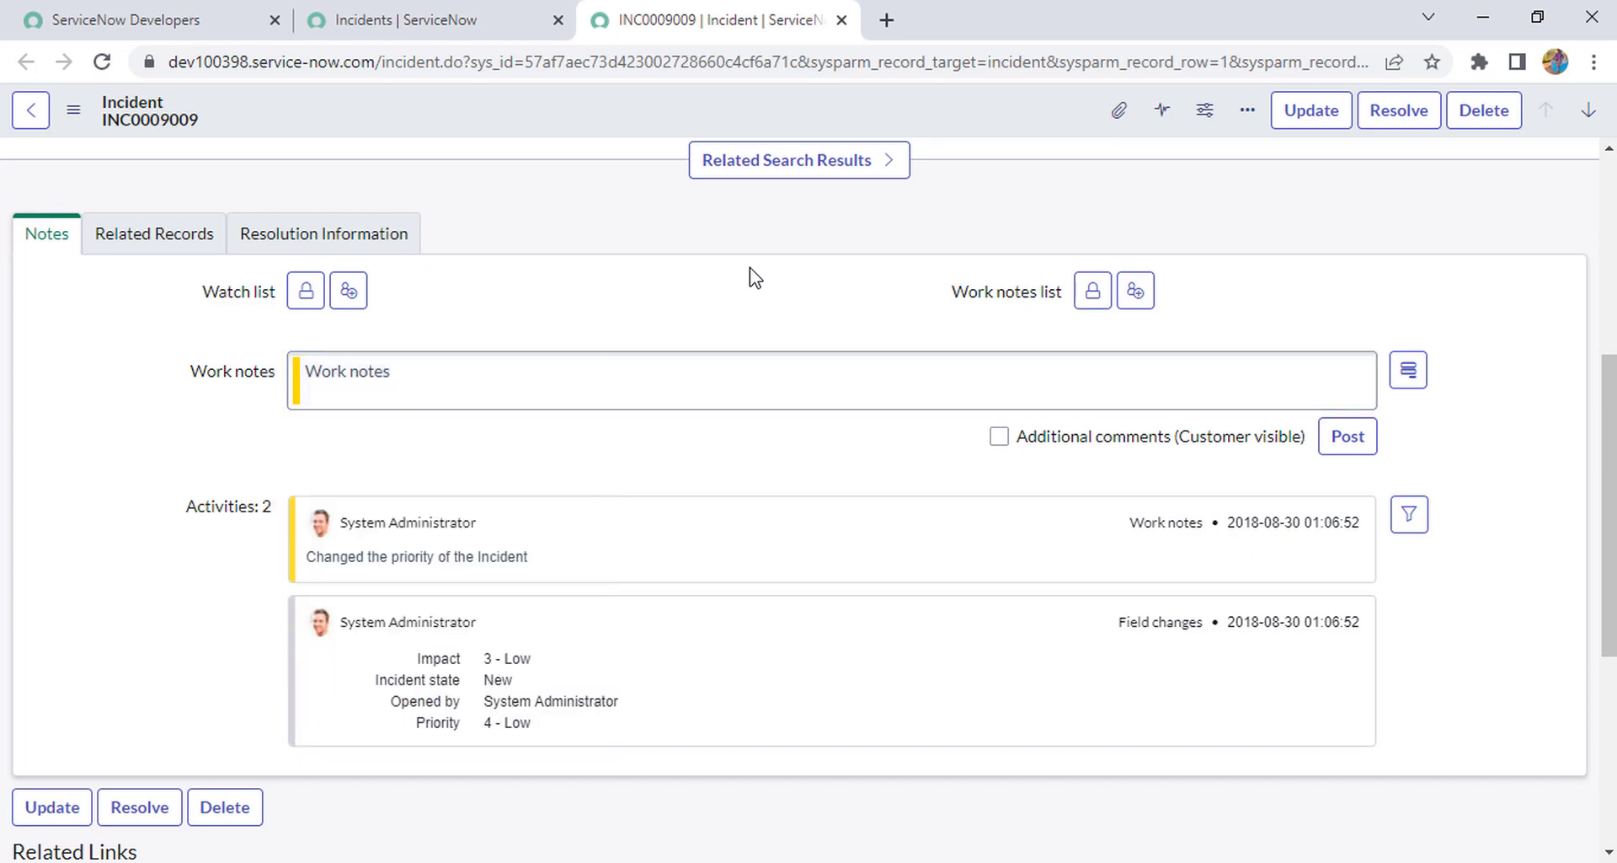
From the incident list, enter sys_properties.list in the navigator filter to list system properties.
{"action": "left_click", "coordinate": [462, 17]}
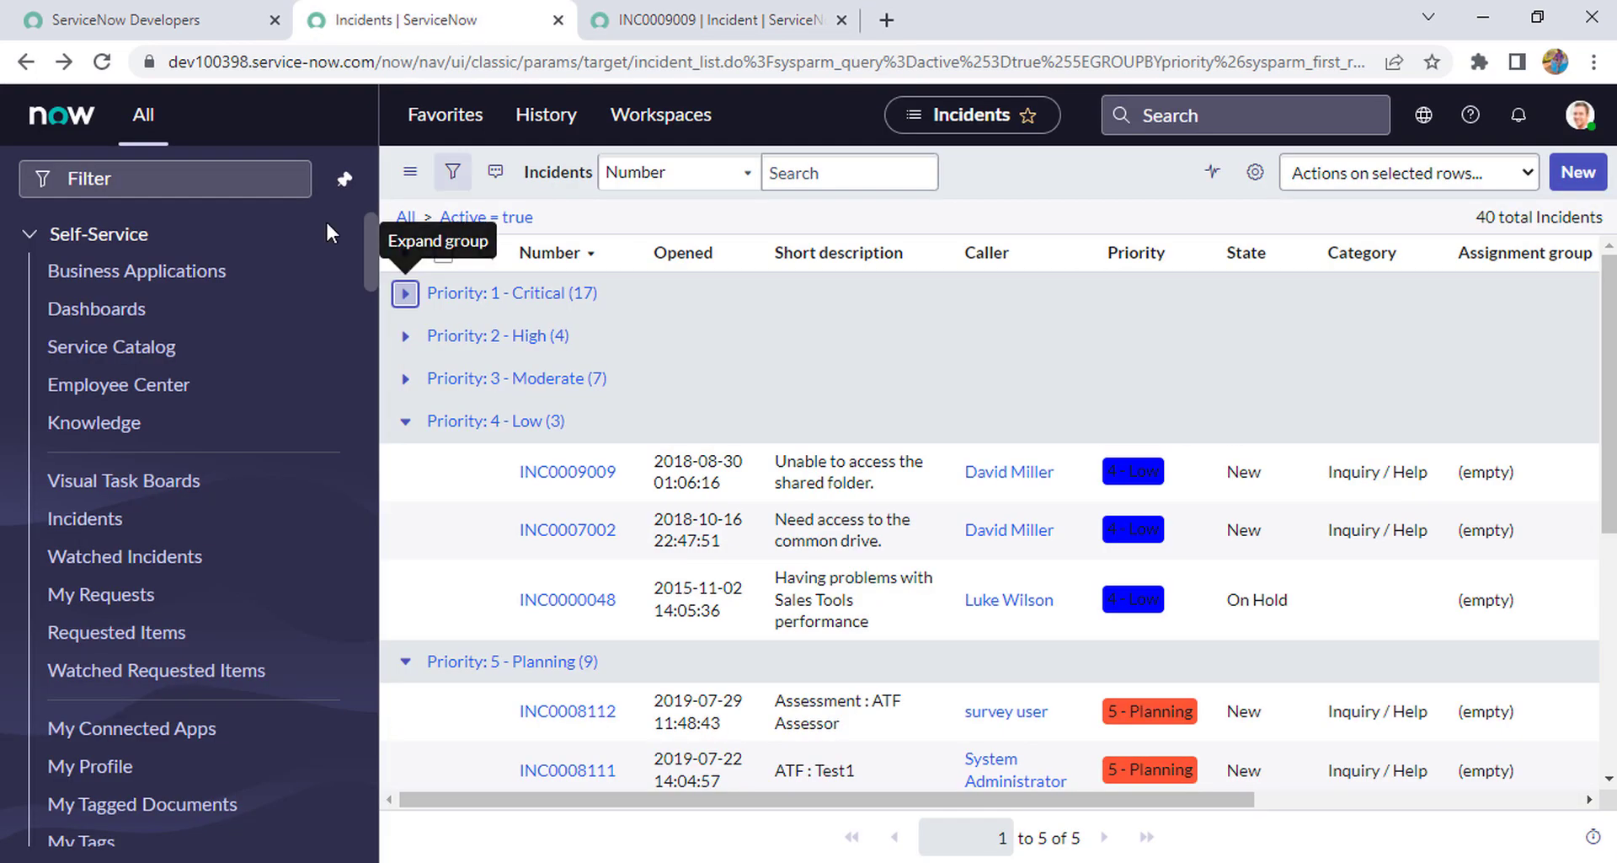
{"action": "left_click", "coordinate": [221, 175]}
{"action": "type", "text": "sys"}
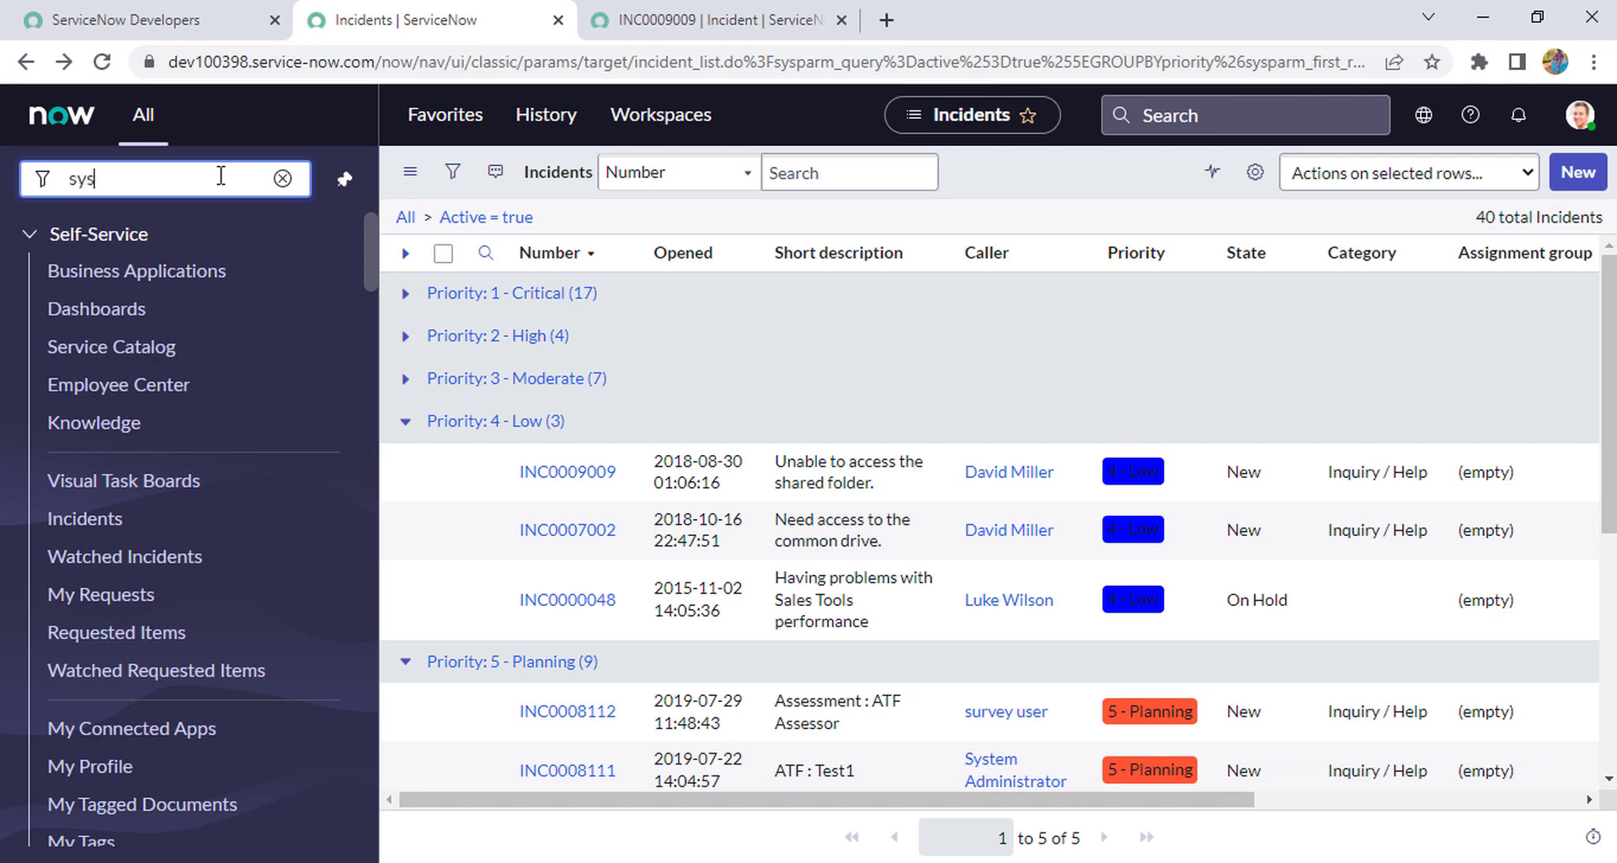
{"action": "type", "text": "_proper"}
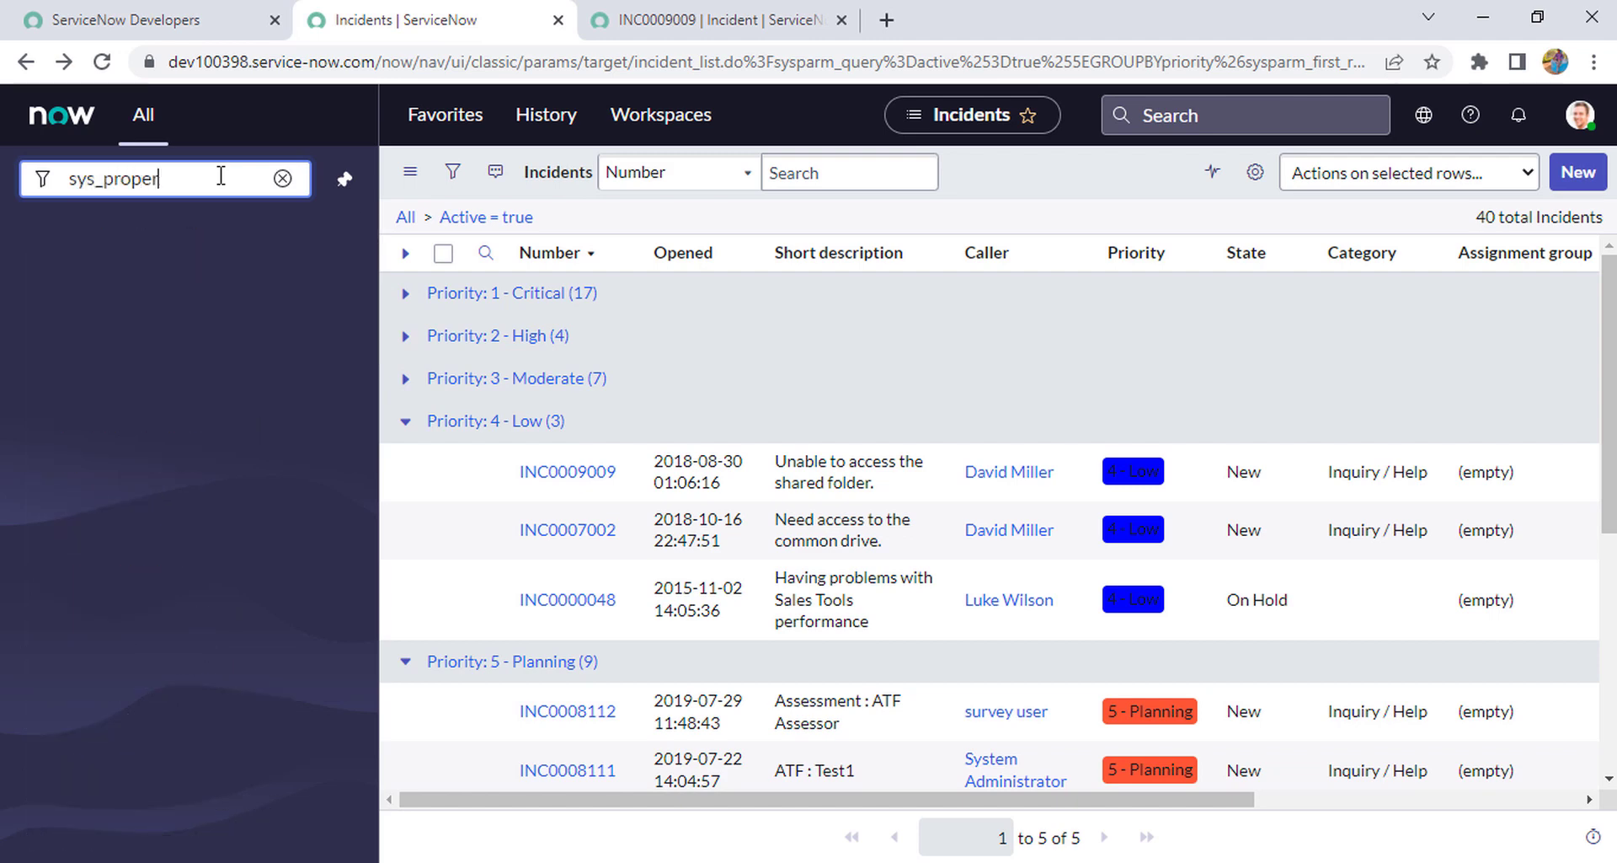
{"action": "type", "text": "ties.list"}
{"action": "key", "text": "Return"}
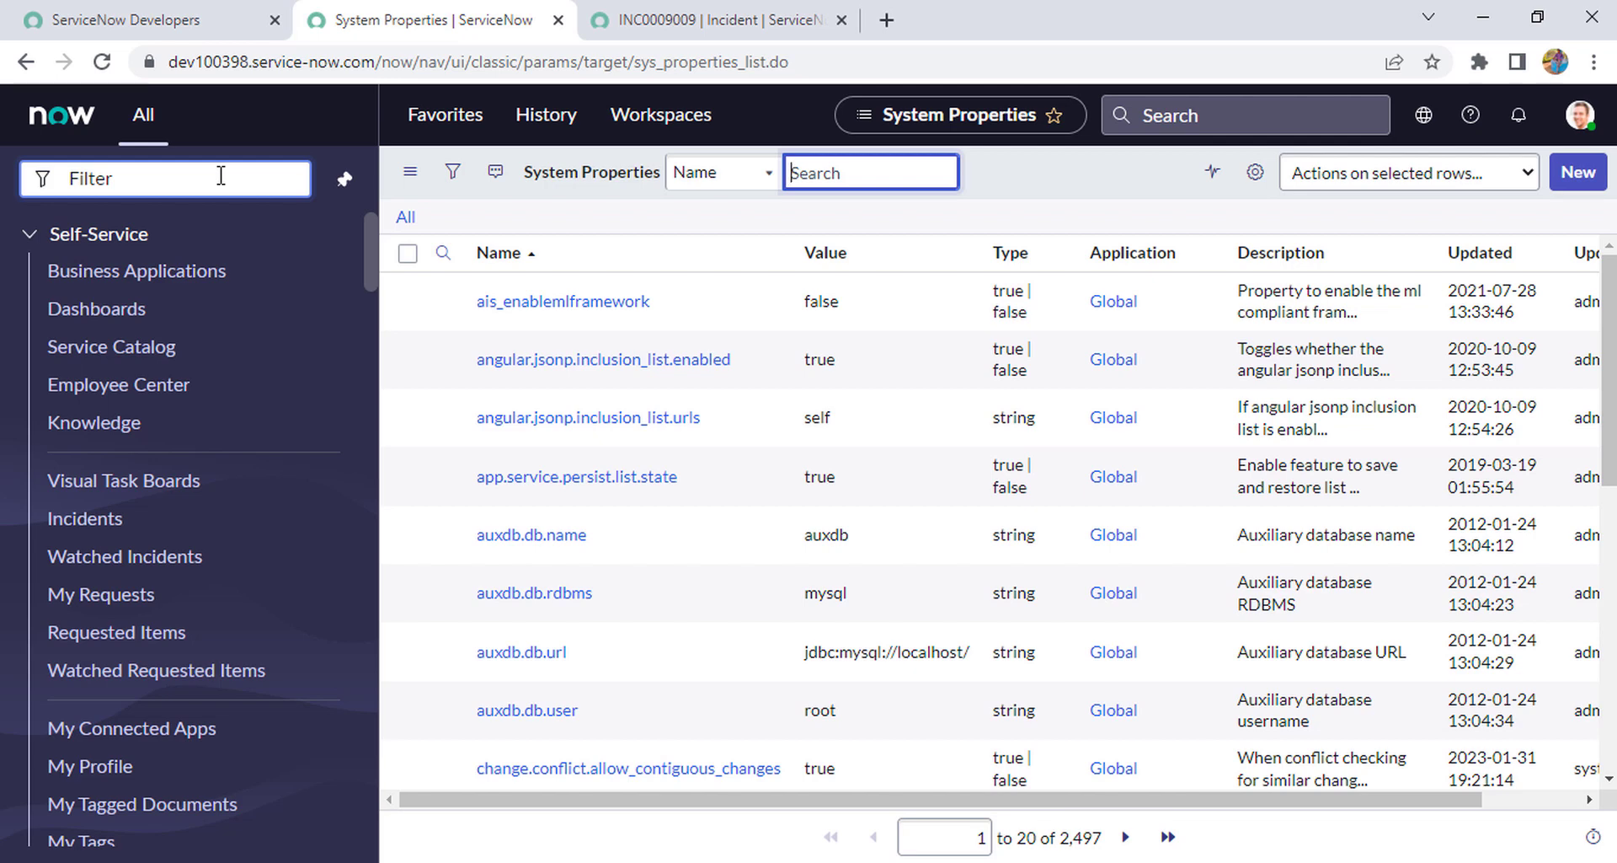
Search the Name column for glide.ui.activity_stream.style.comments and open that property.
{"action": "left_click", "coordinate": [443, 252]}
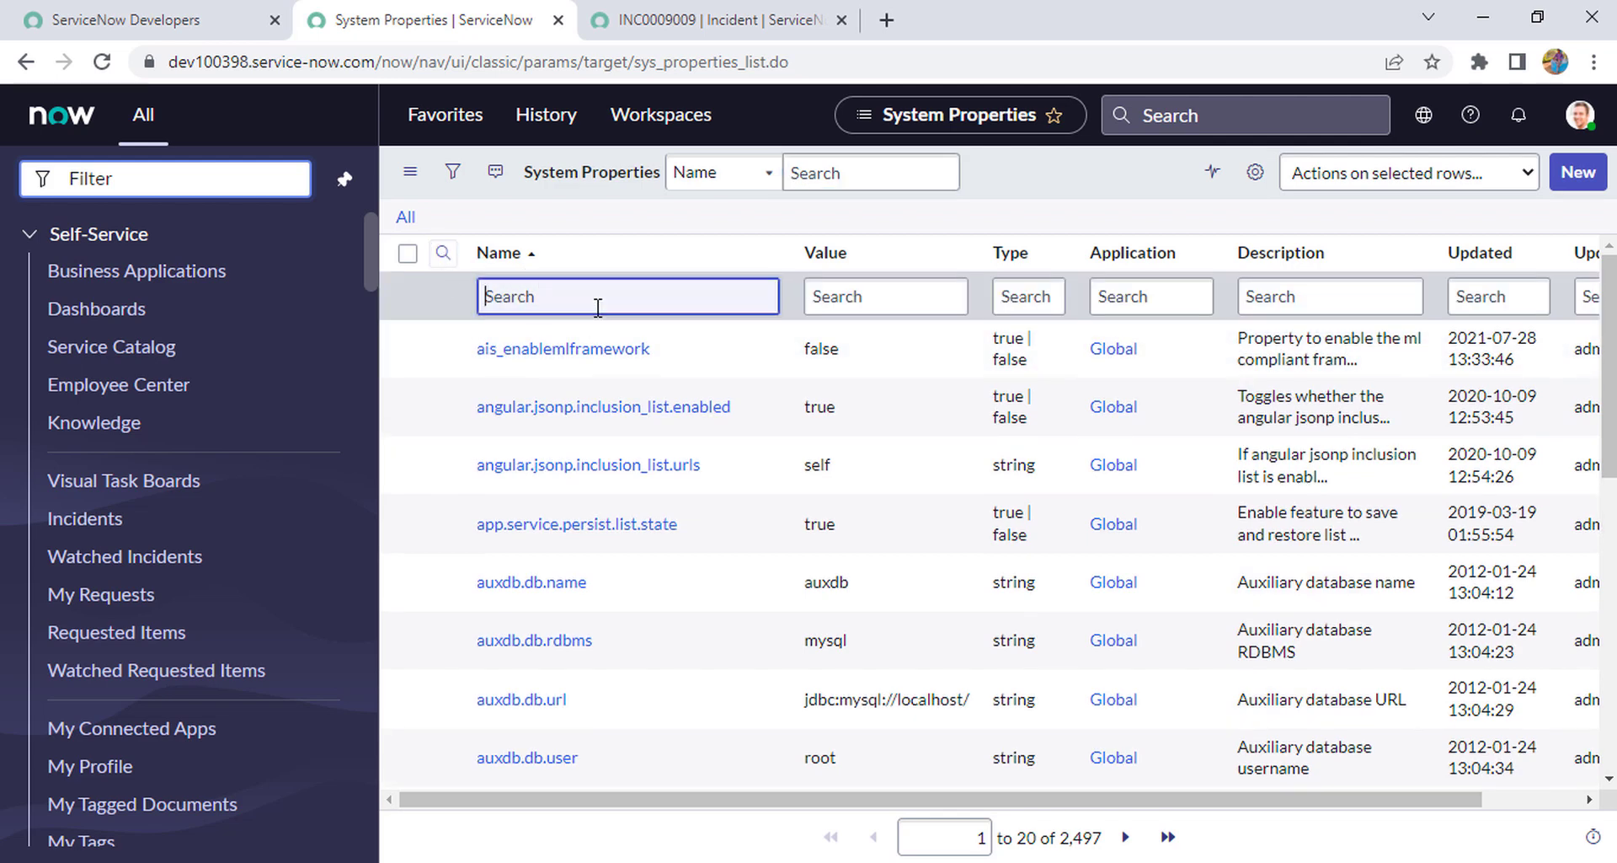
{"action": "type", "text": "glide"}
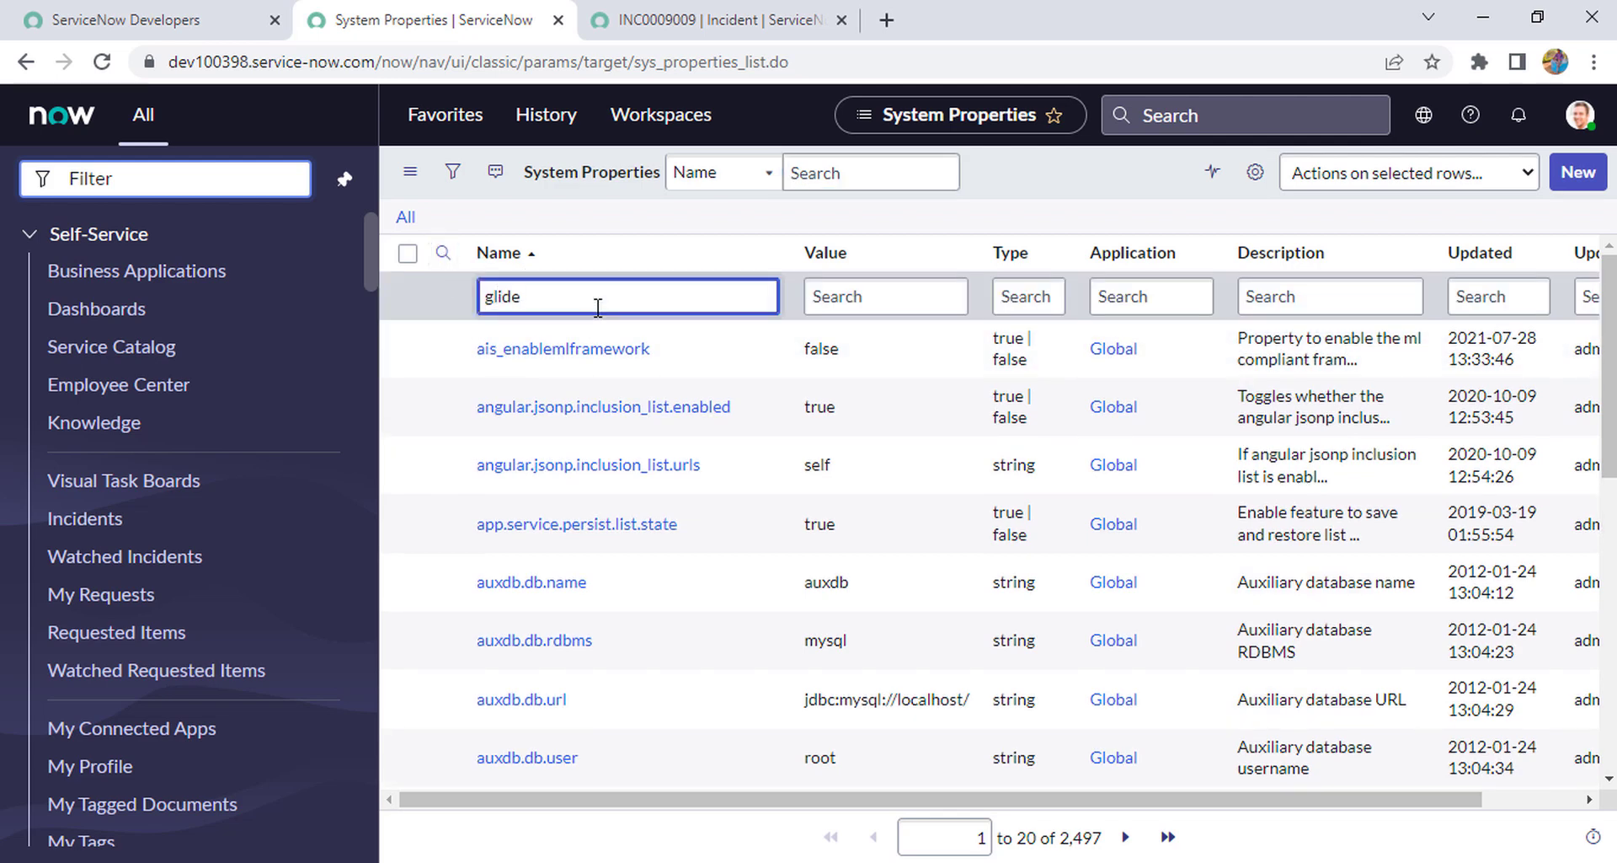
{"action": "type", "text": ".ui"}
{"action": "type", "text": ".activity.stream.stye"}
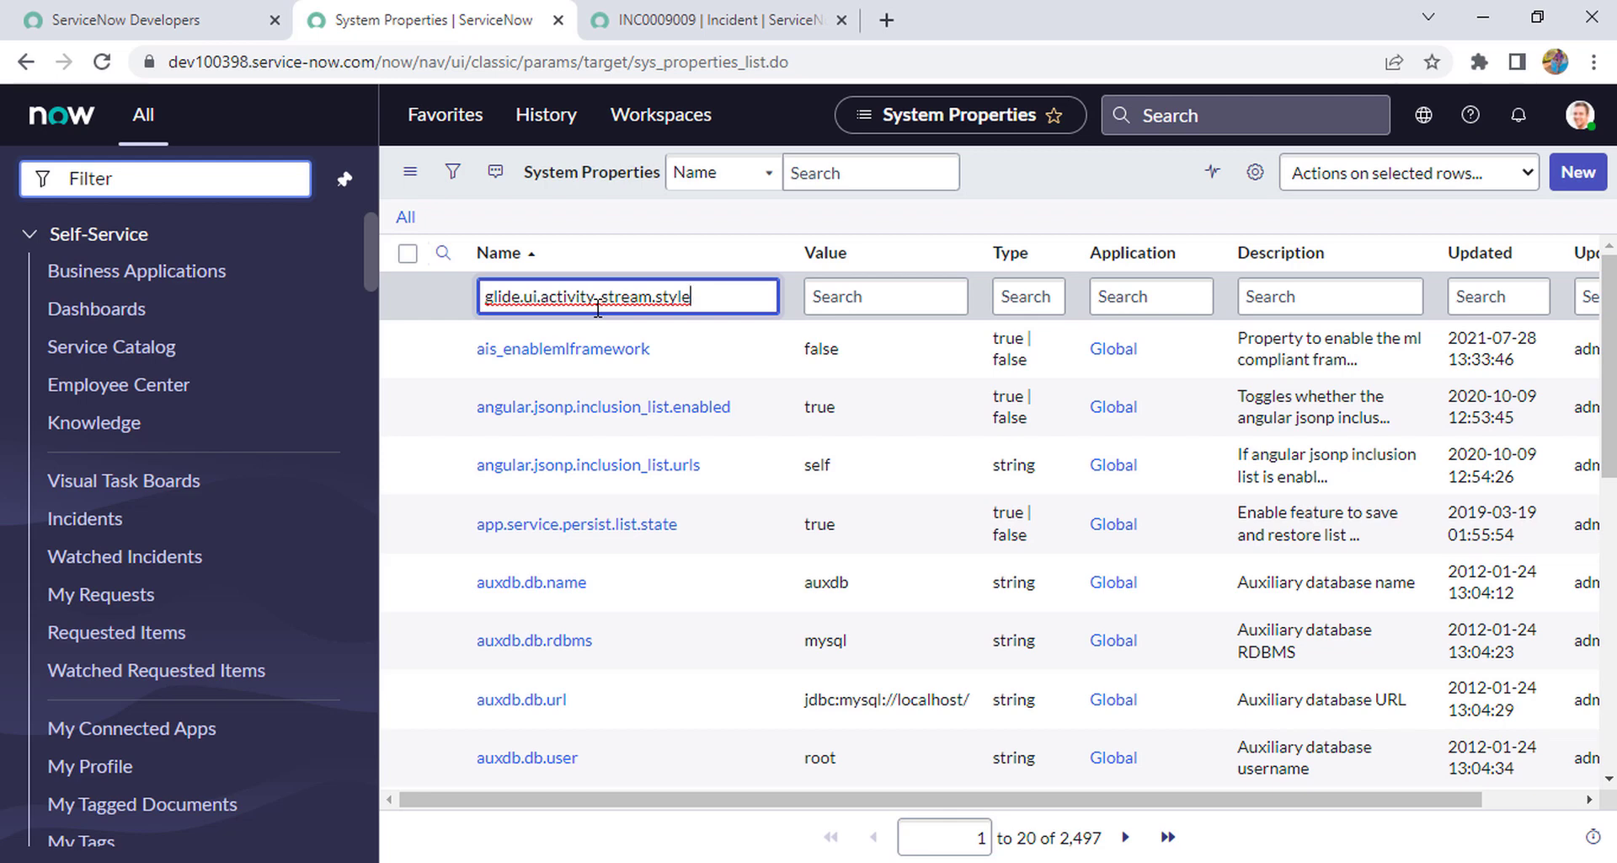
{"action": "type", "text": "mmet"}
{"action": "key", "text": "Return"}
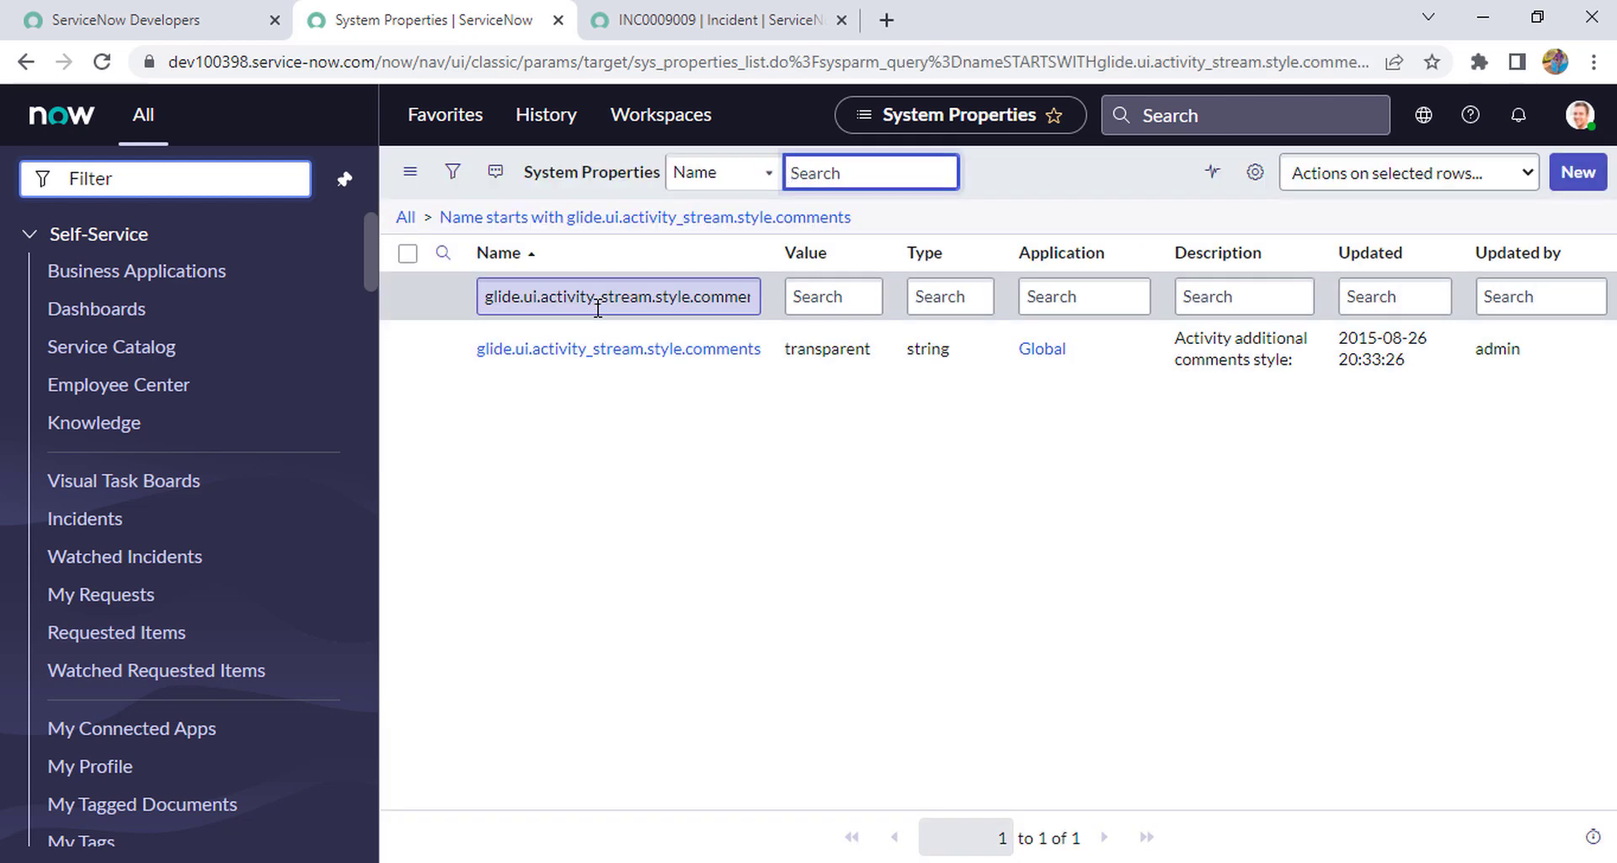
{"action": "left_click", "coordinate": [645, 349]}
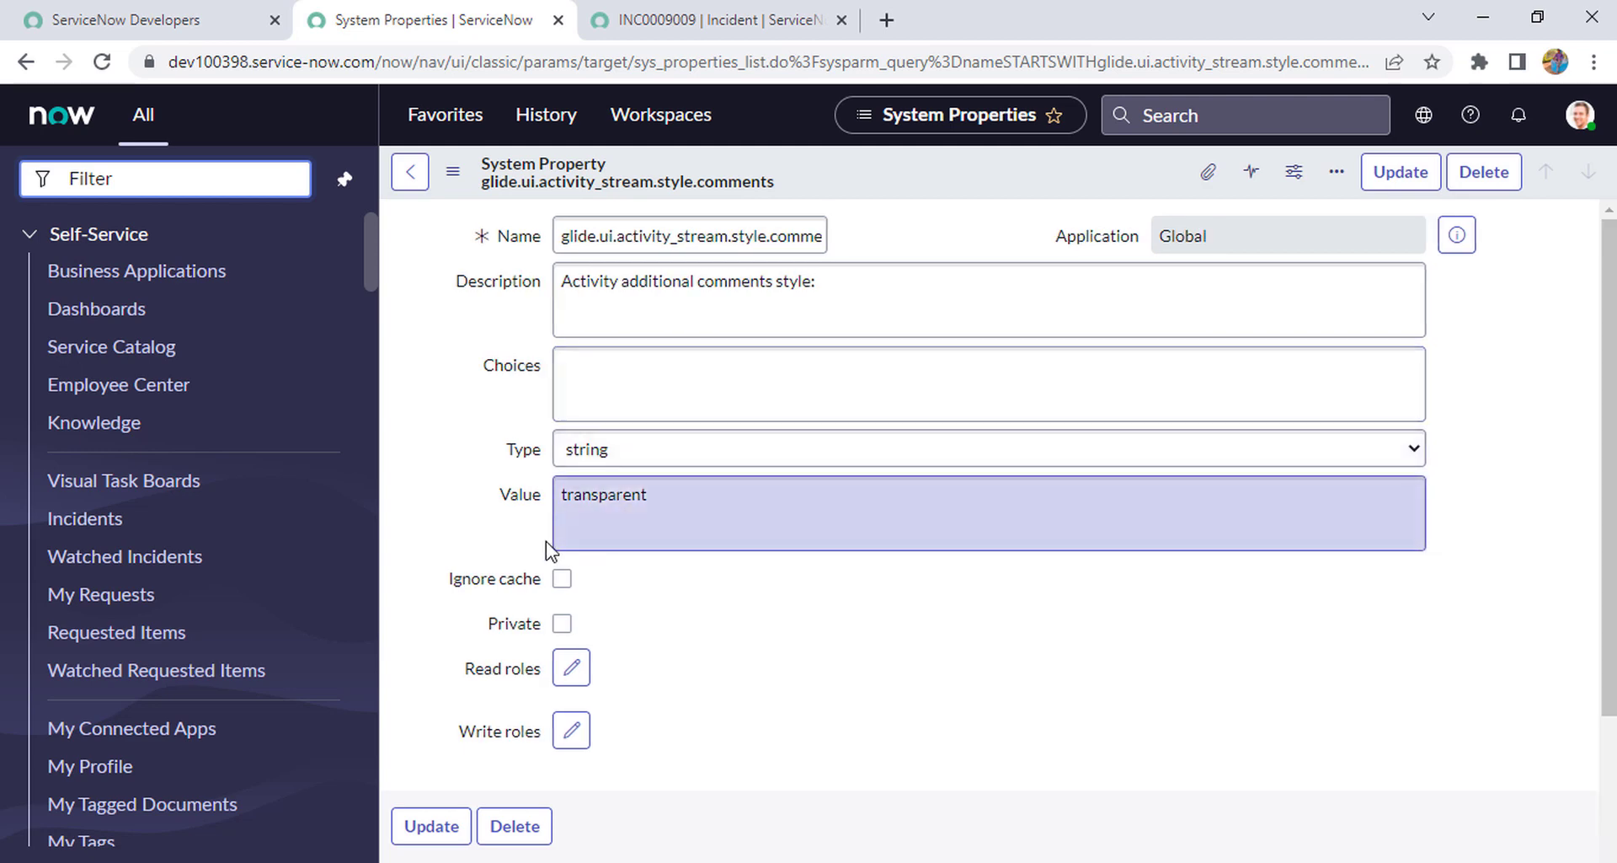
On incident INC0009009, switch note entry from Work notes to Additional comments.
{"action": "left_click", "coordinate": [732, 7]}
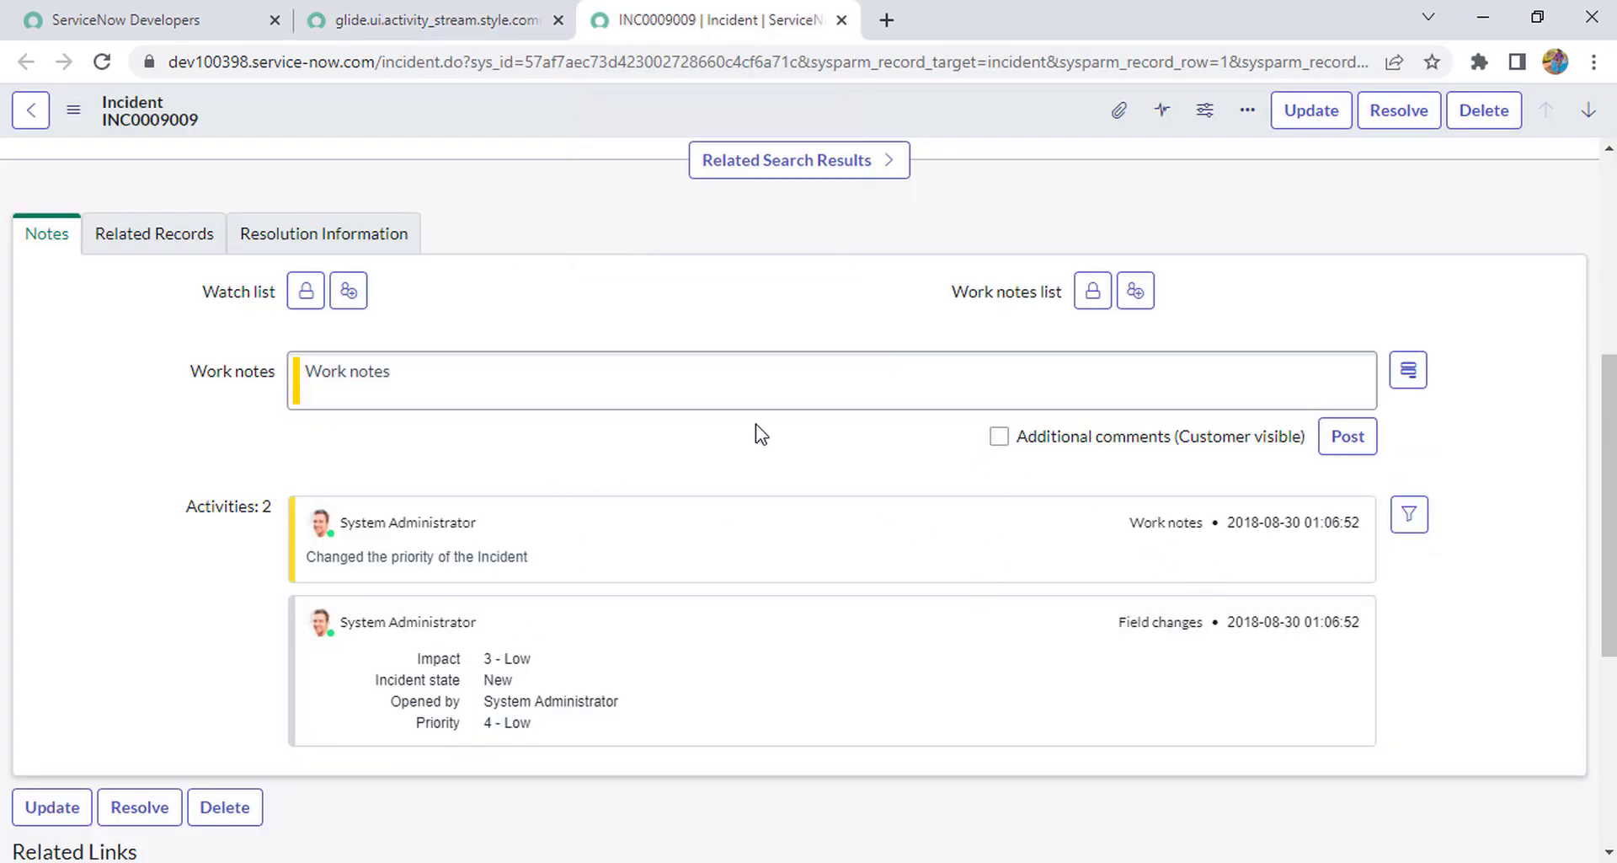
{"action": "left_click", "coordinate": [400, 397]}
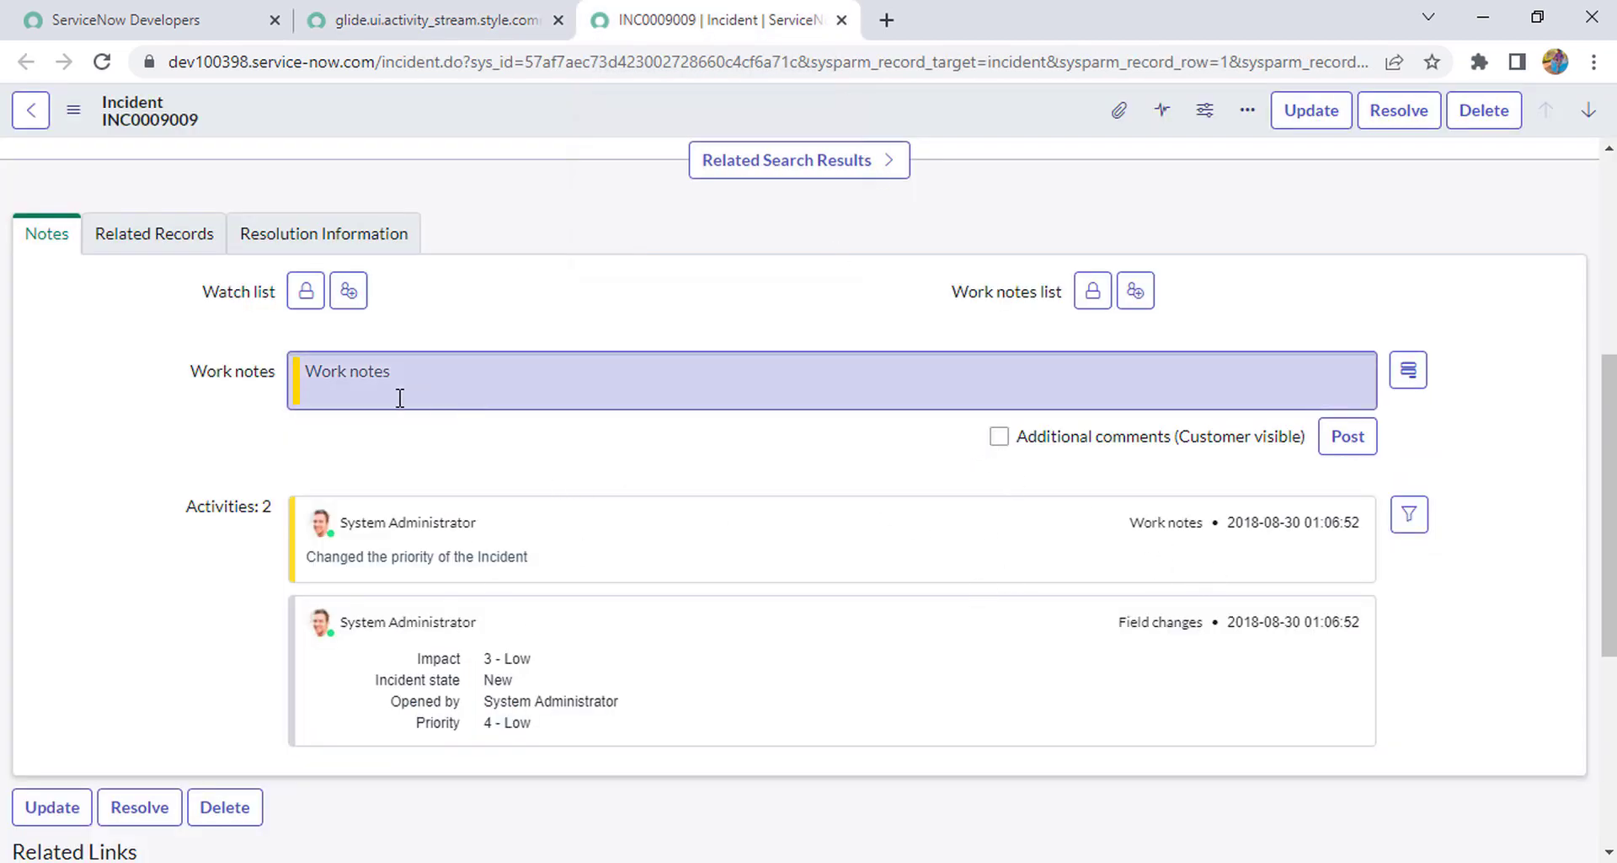
{"action": "left_click", "coordinate": [1001, 437]}
{"action": "left_click", "coordinate": [317, 362]}
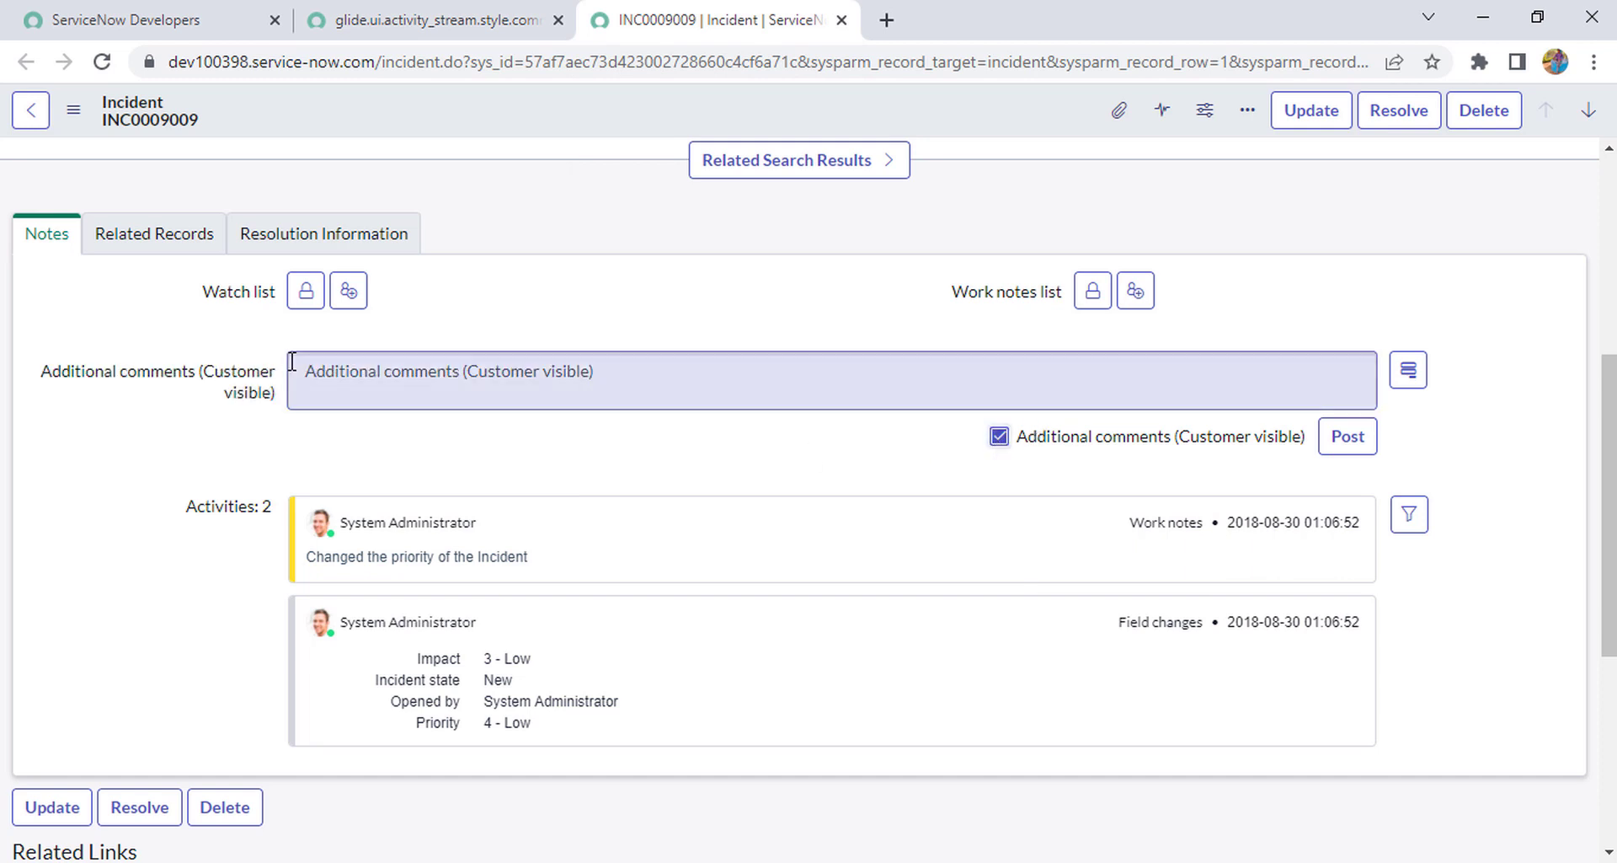
Replace the comments style value transparent with green and save the property.
{"action": "left_click", "coordinate": [462, 18]}
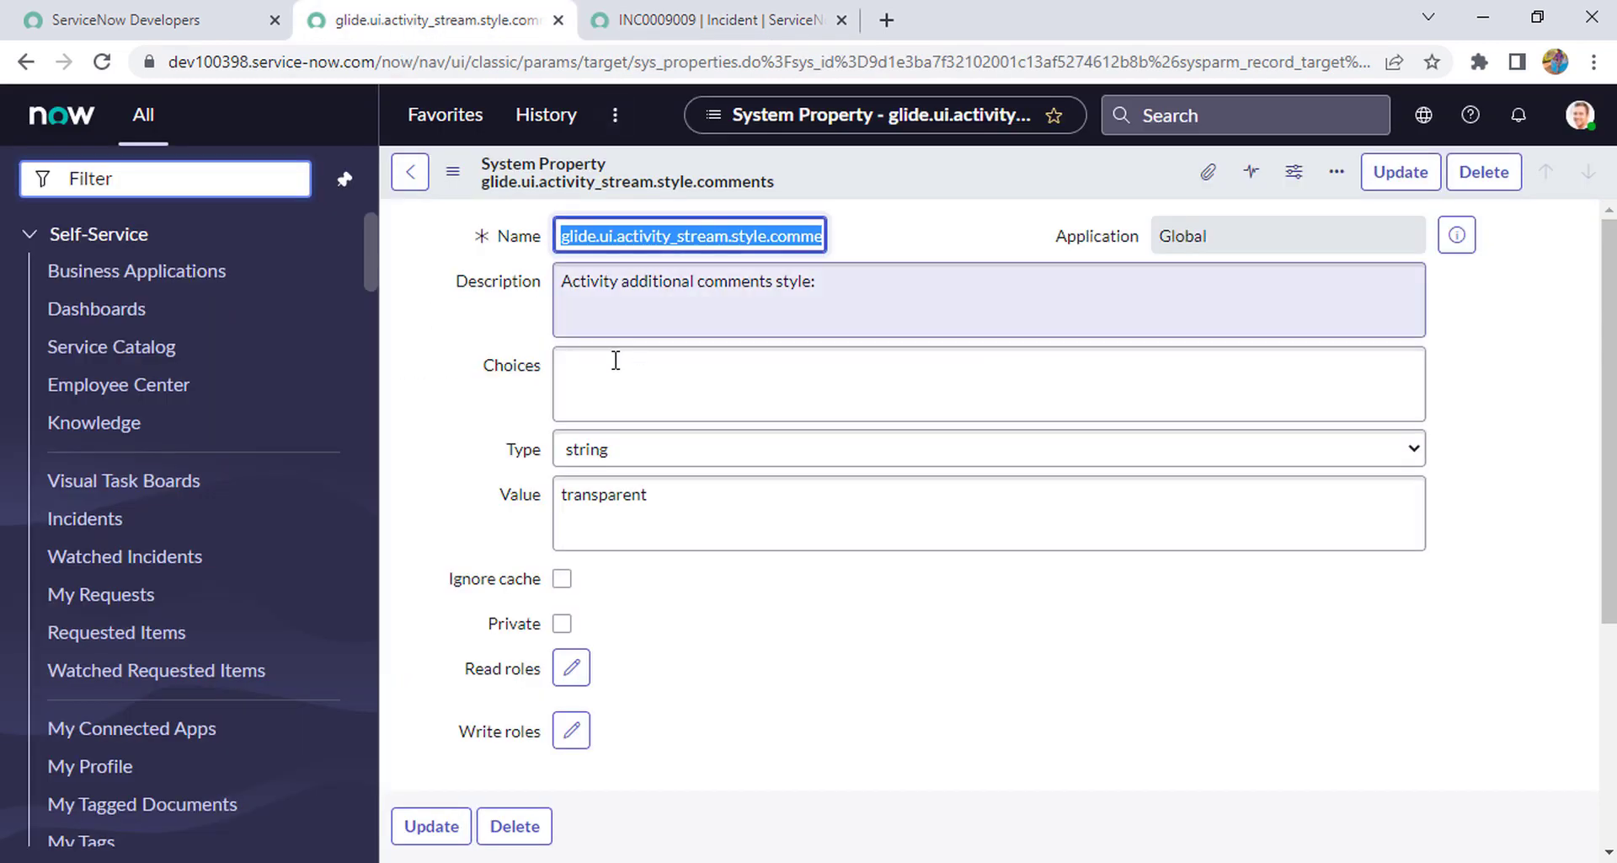
{"action": "double_click", "coordinate": [704, 495]}
{"action": "type", "text": "green"}
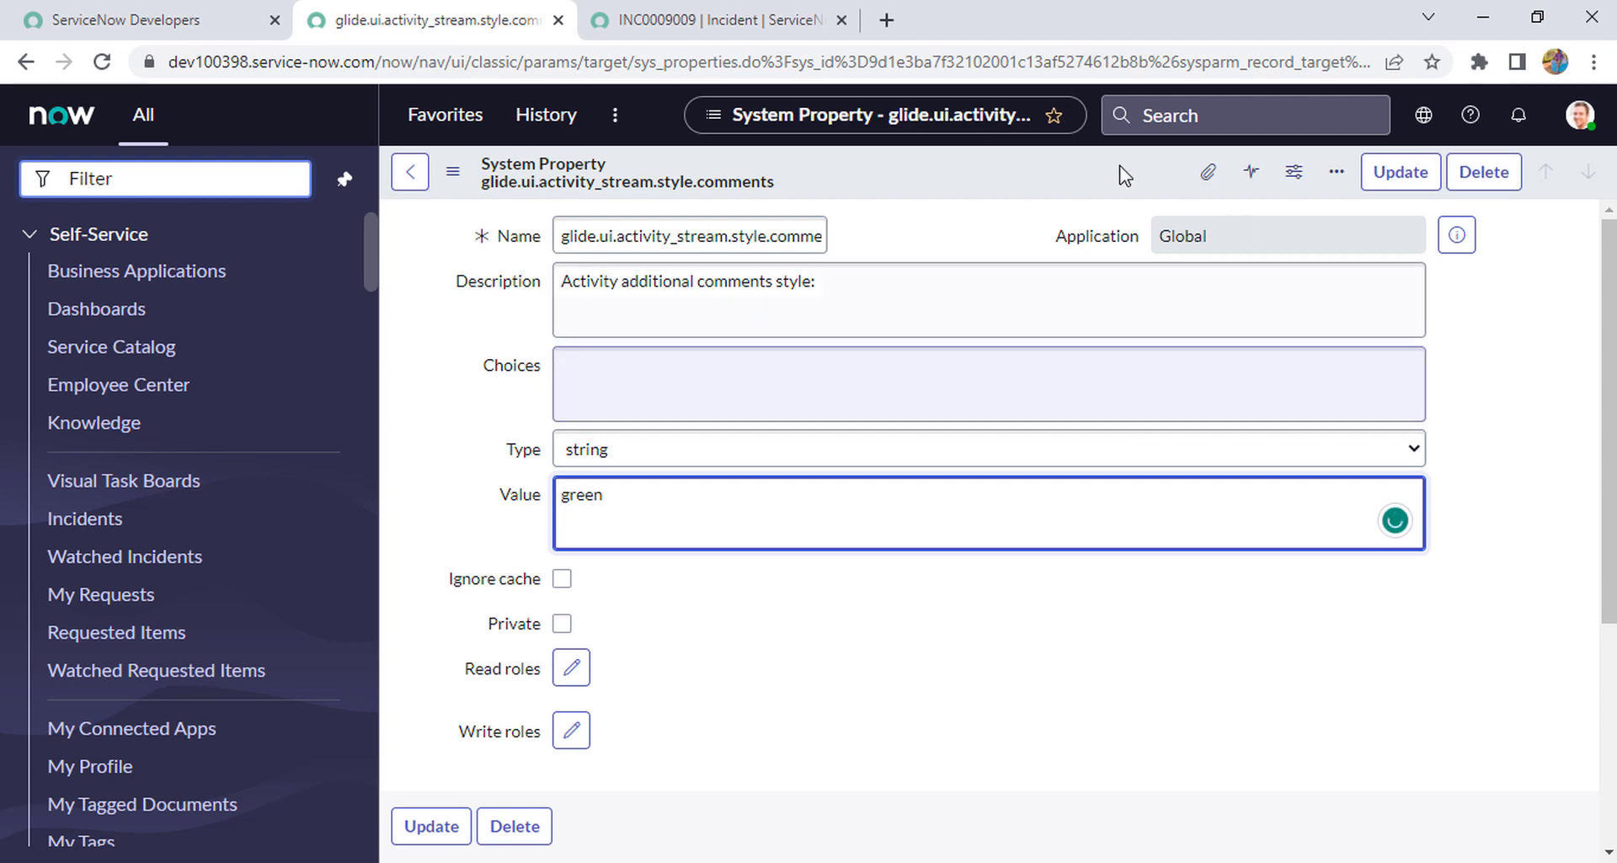
{"action": "right_click", "coordinate": [914, 162]}
{"action": "left_click", "coordinate": [980, 179]}
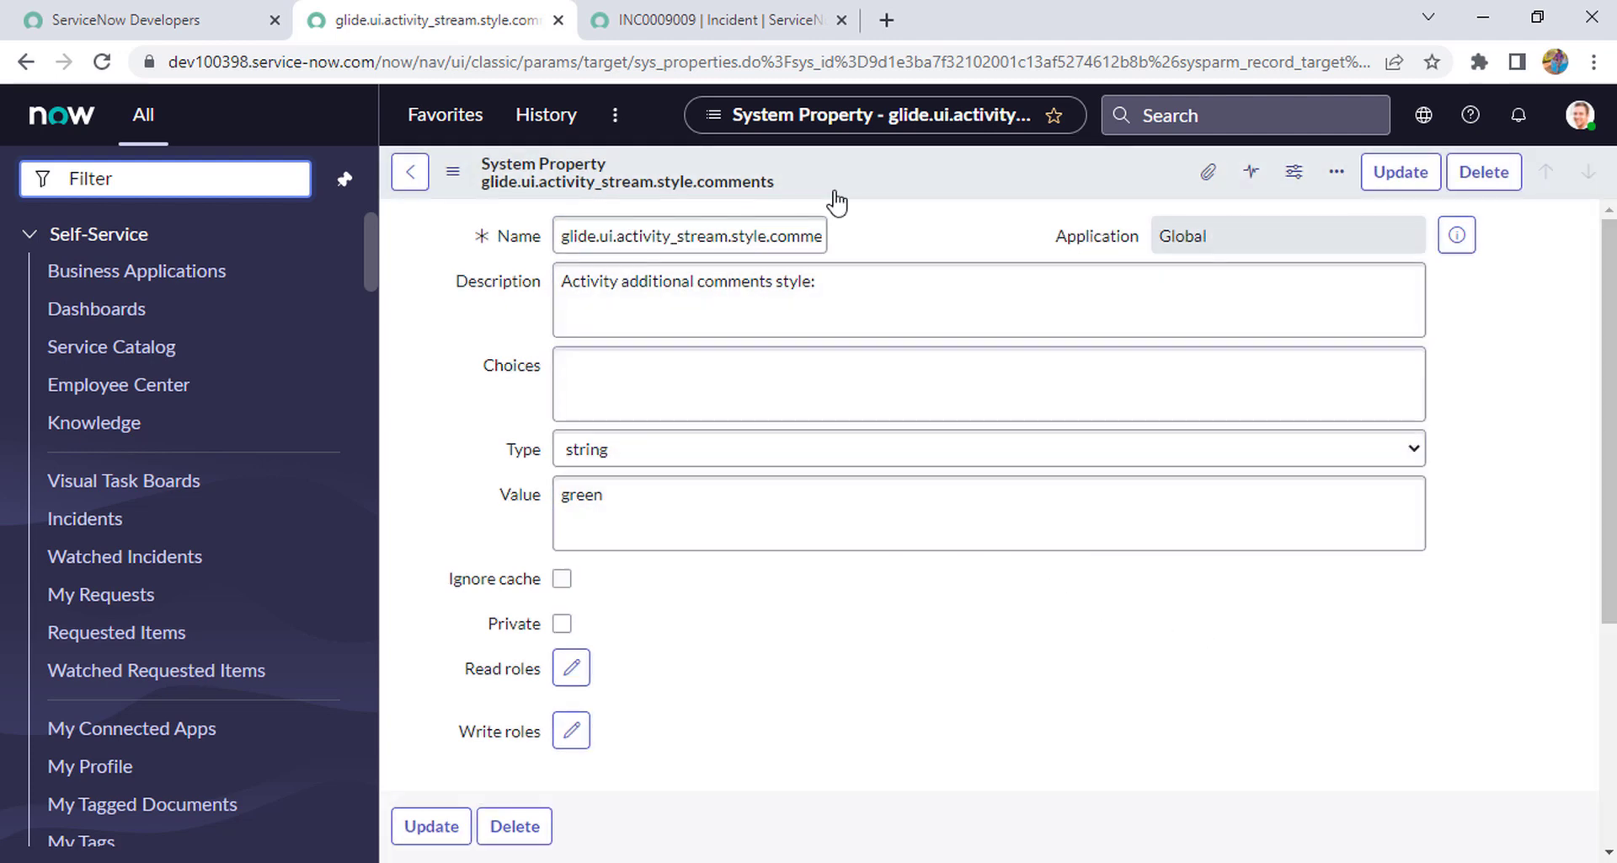
{"action": "left_click", "coordinate": [742, 20]}
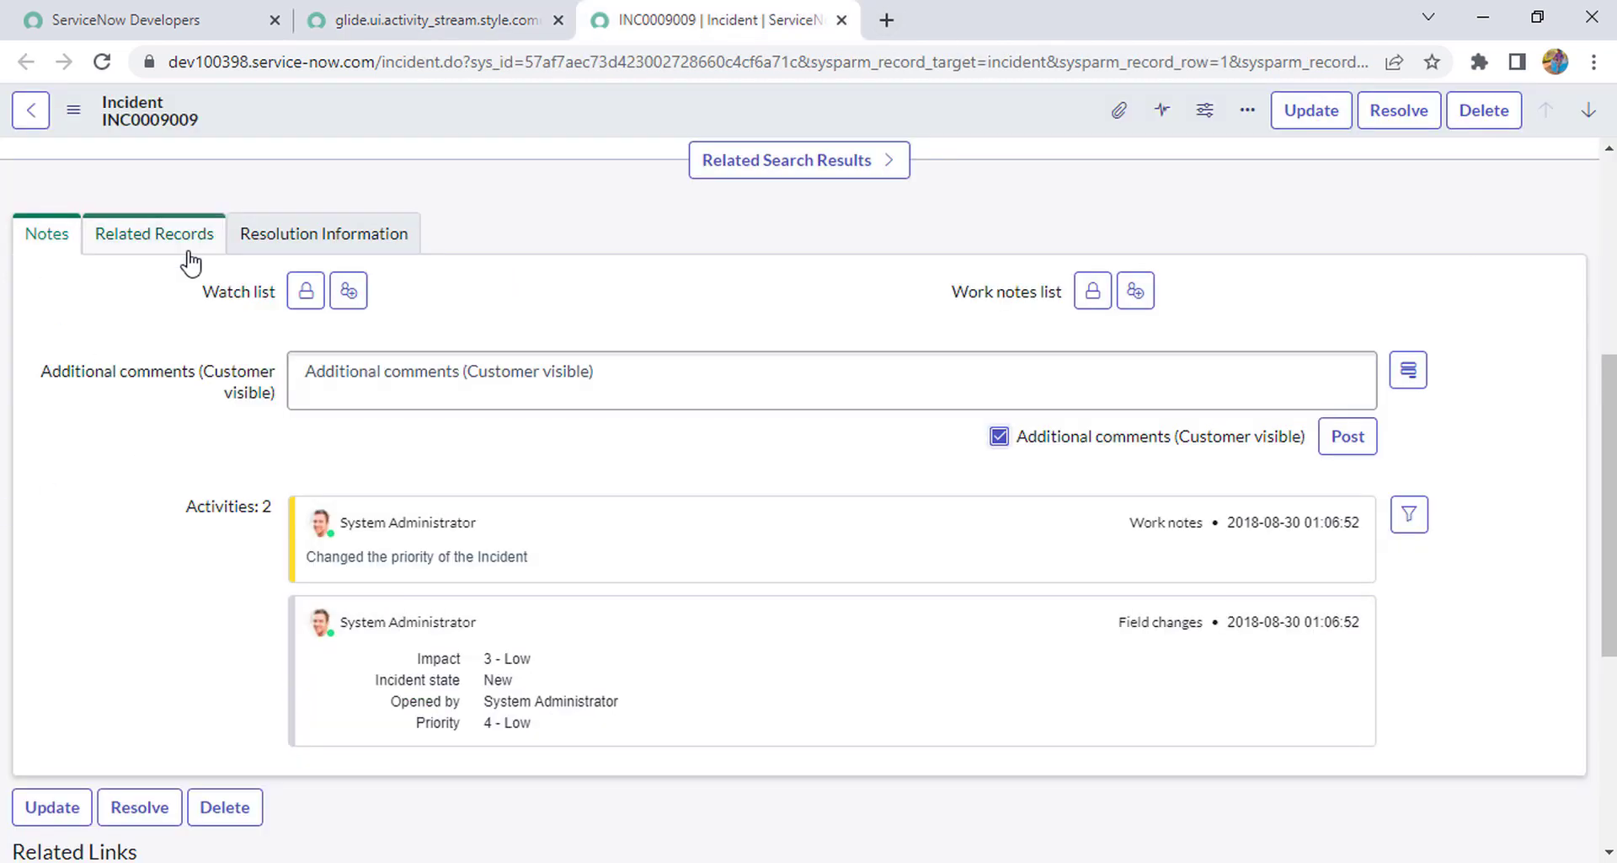
Reload incident INC0009009 to show the green Additional comments bar, then return to the comments property.
{"action": "left_click", "coordinate": [99, 70]}
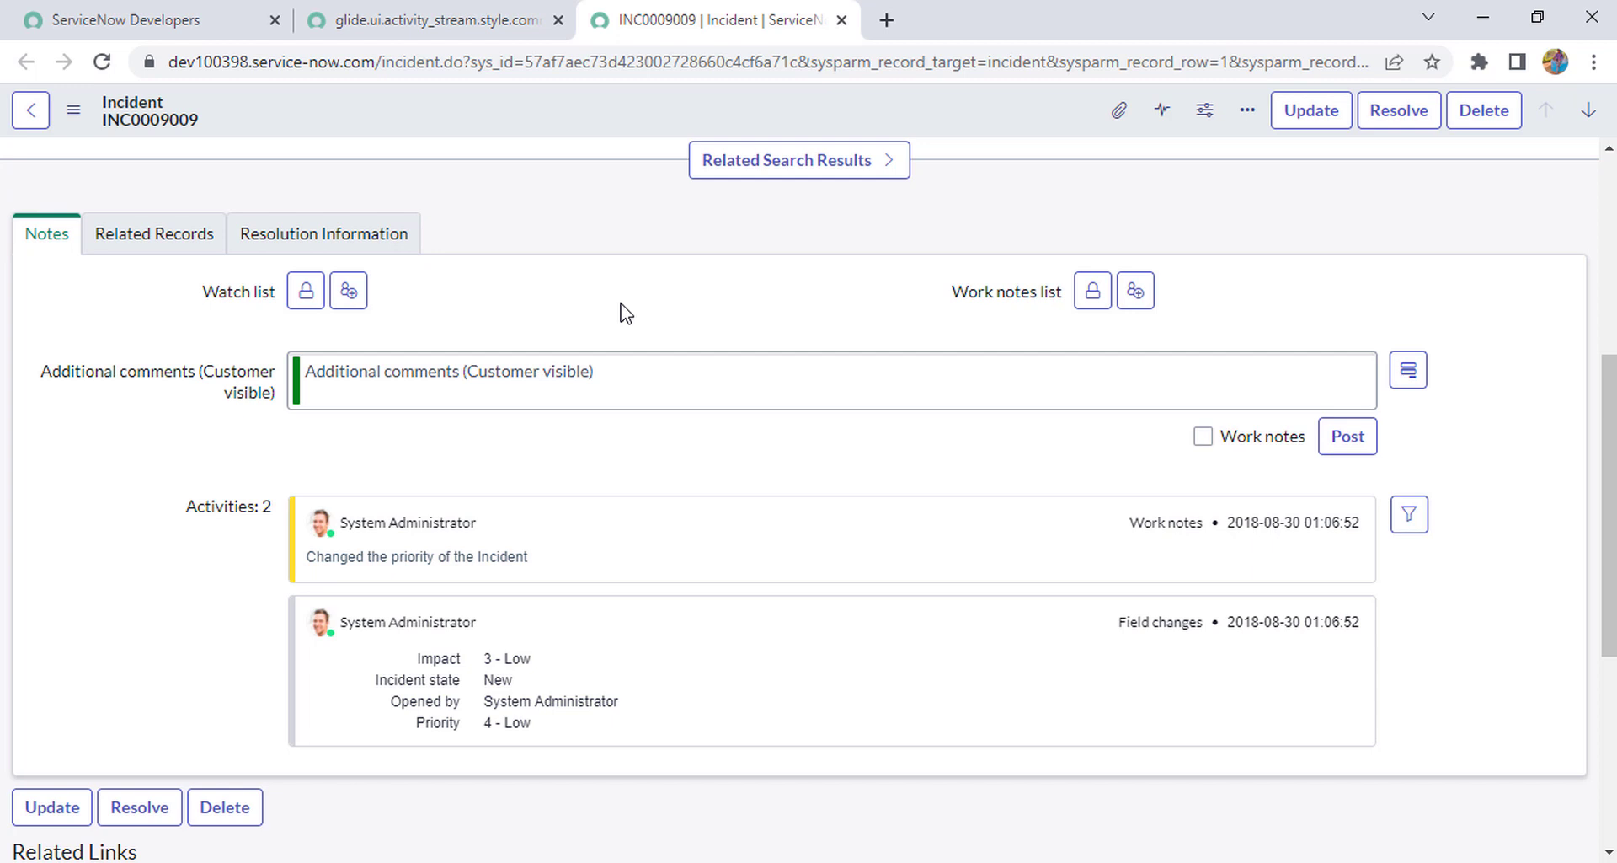
{"action": "left_click", "coordinate": [476, 25]}
Copy the comments property name and reopen the System Properties list via sys_properties.list.
{"action": "left_click", "coordinate": [785, 236]}
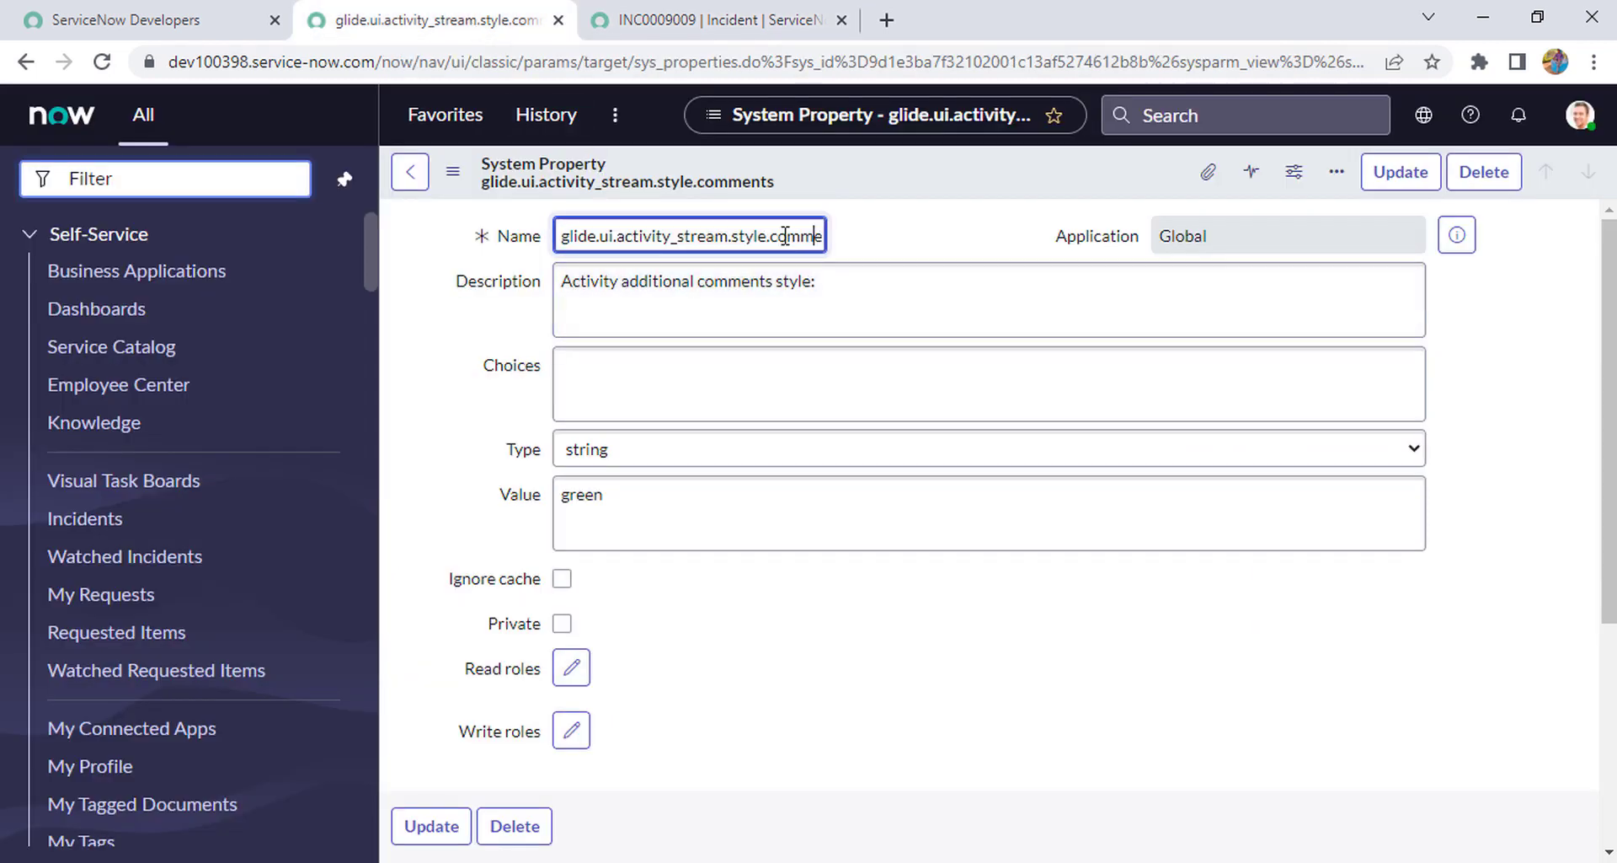
{"action": "double_click", "coordinate": [786, 236]}
{"action": "key", "text": "ctrl+c"}
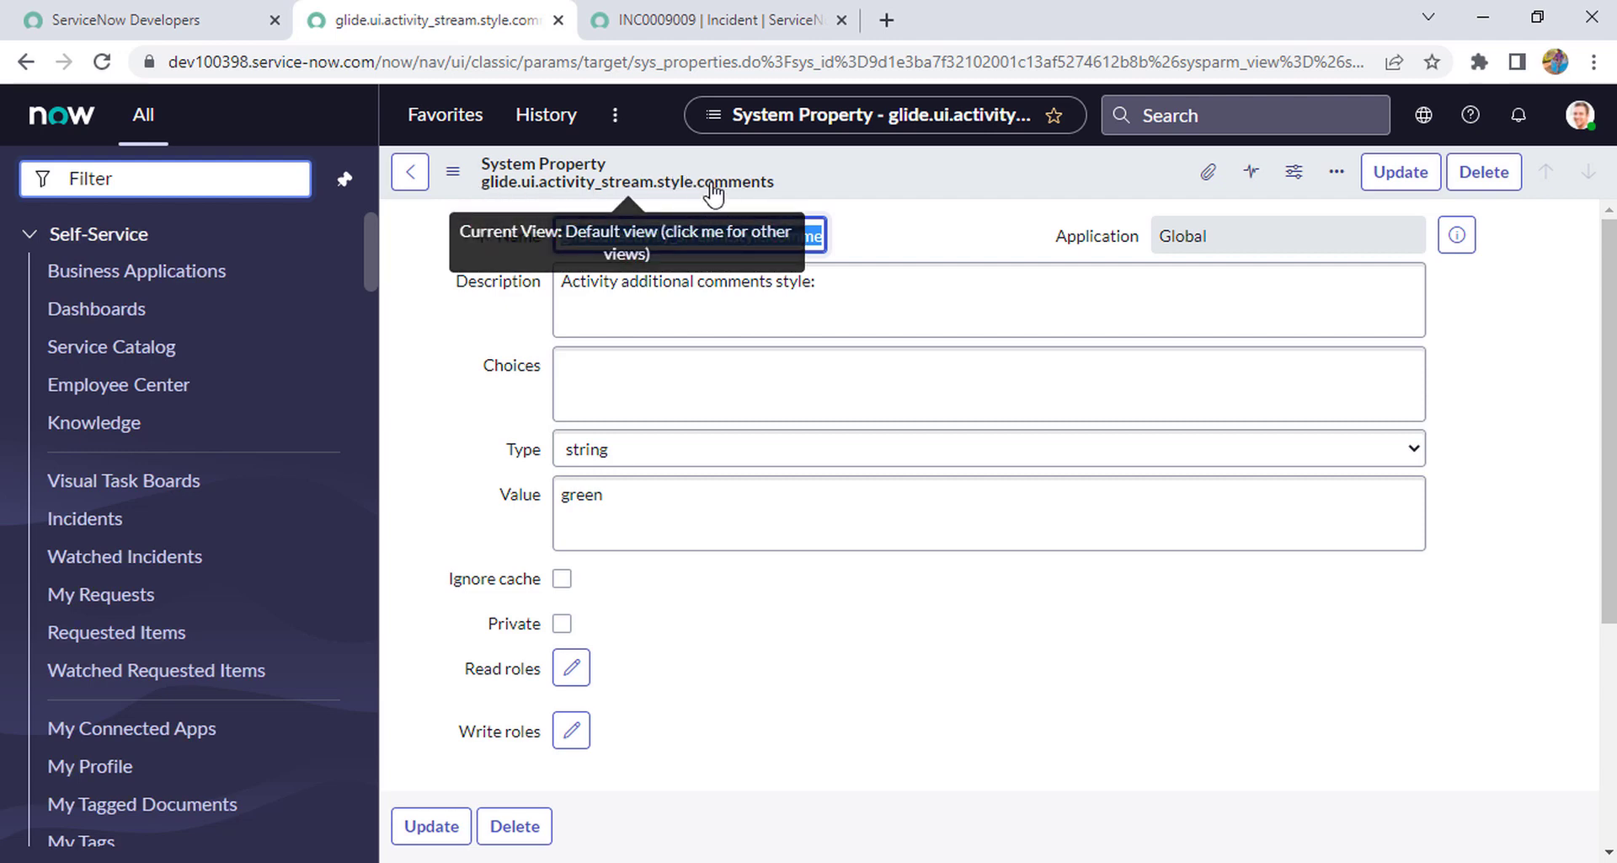
{"action": "left_click", "coordinate": [200, 181]}
{"action": "type", "text": "s"}
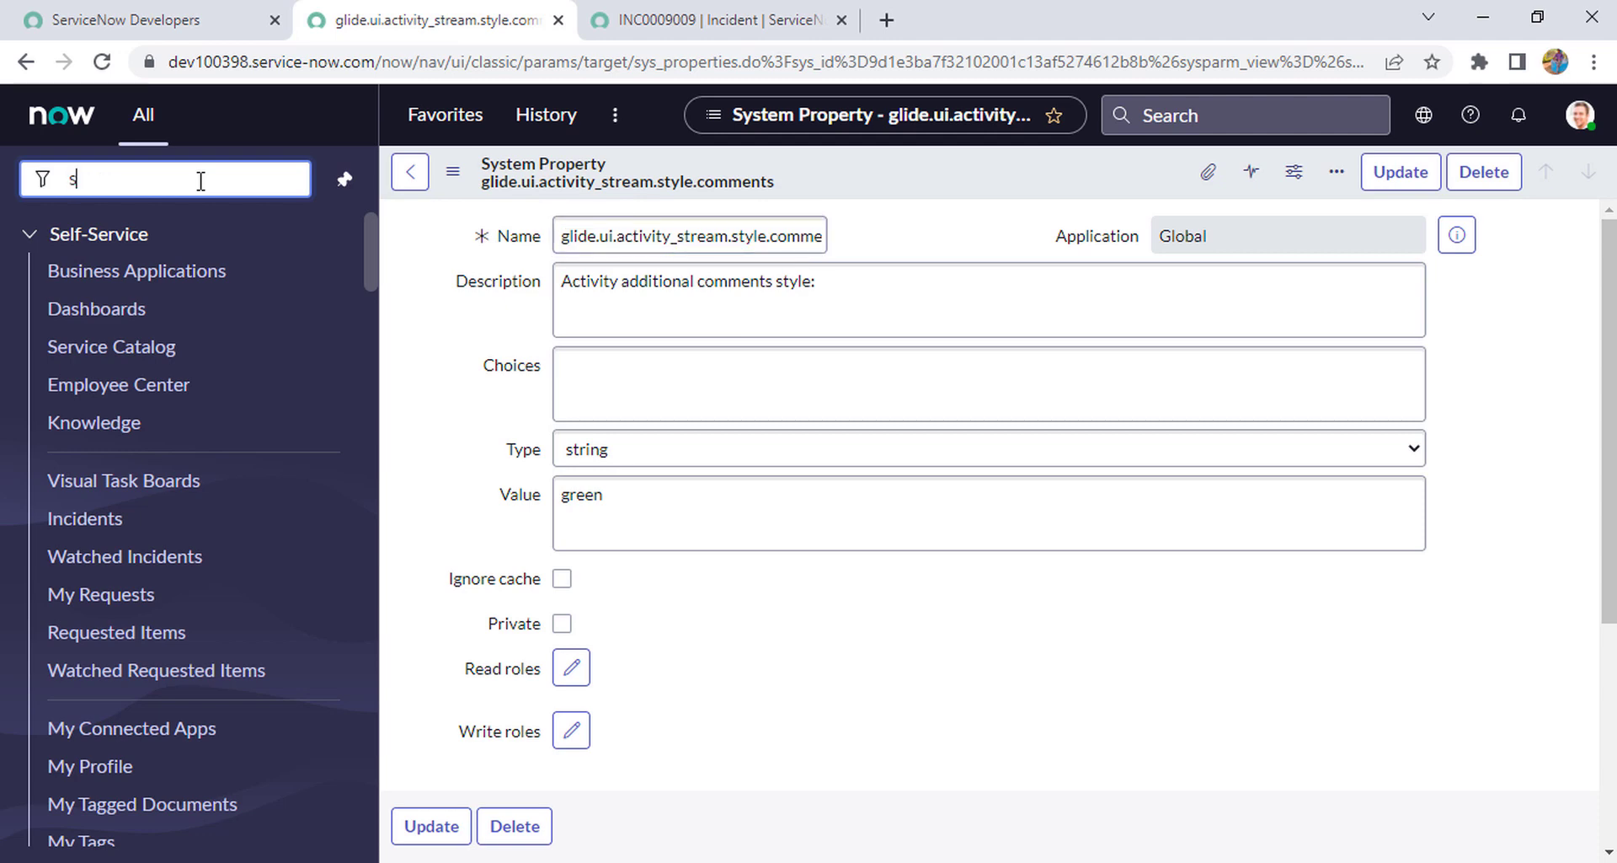
{"action": "type", "text": "ys_pro"}
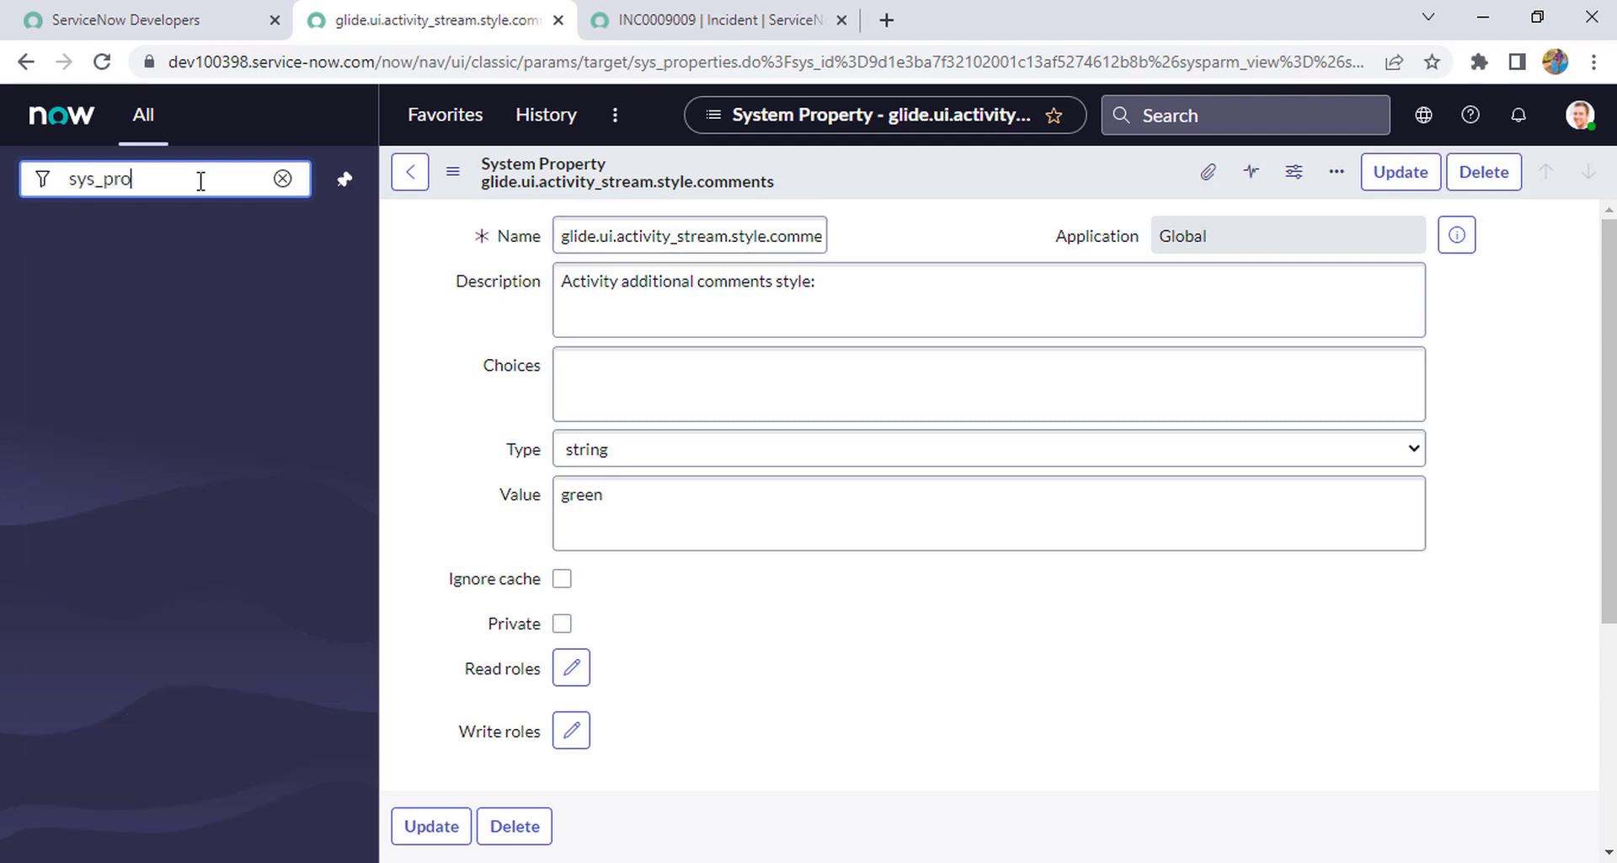
{"action": "type", "text": "perties.list"}
{"action": "key", "text": "Return"}
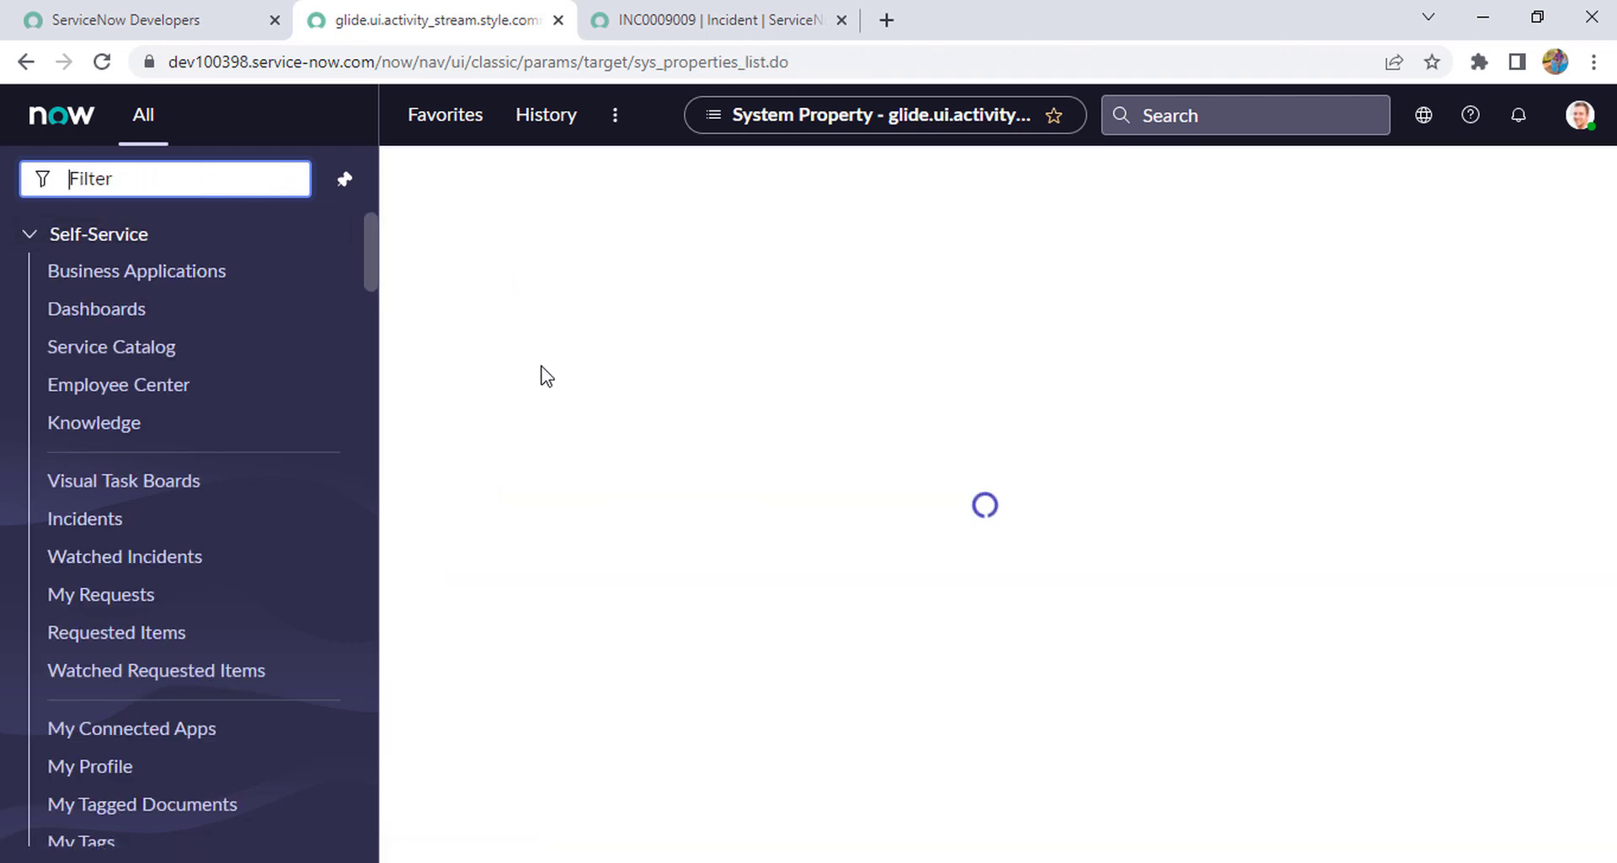
Filter the properties list by Name to glide.ui.activity_stream.style.work_notes.
{"action": "left_click", "coordinate": [570, 291]}
{"action": "key", "text": "ctrl+v"}
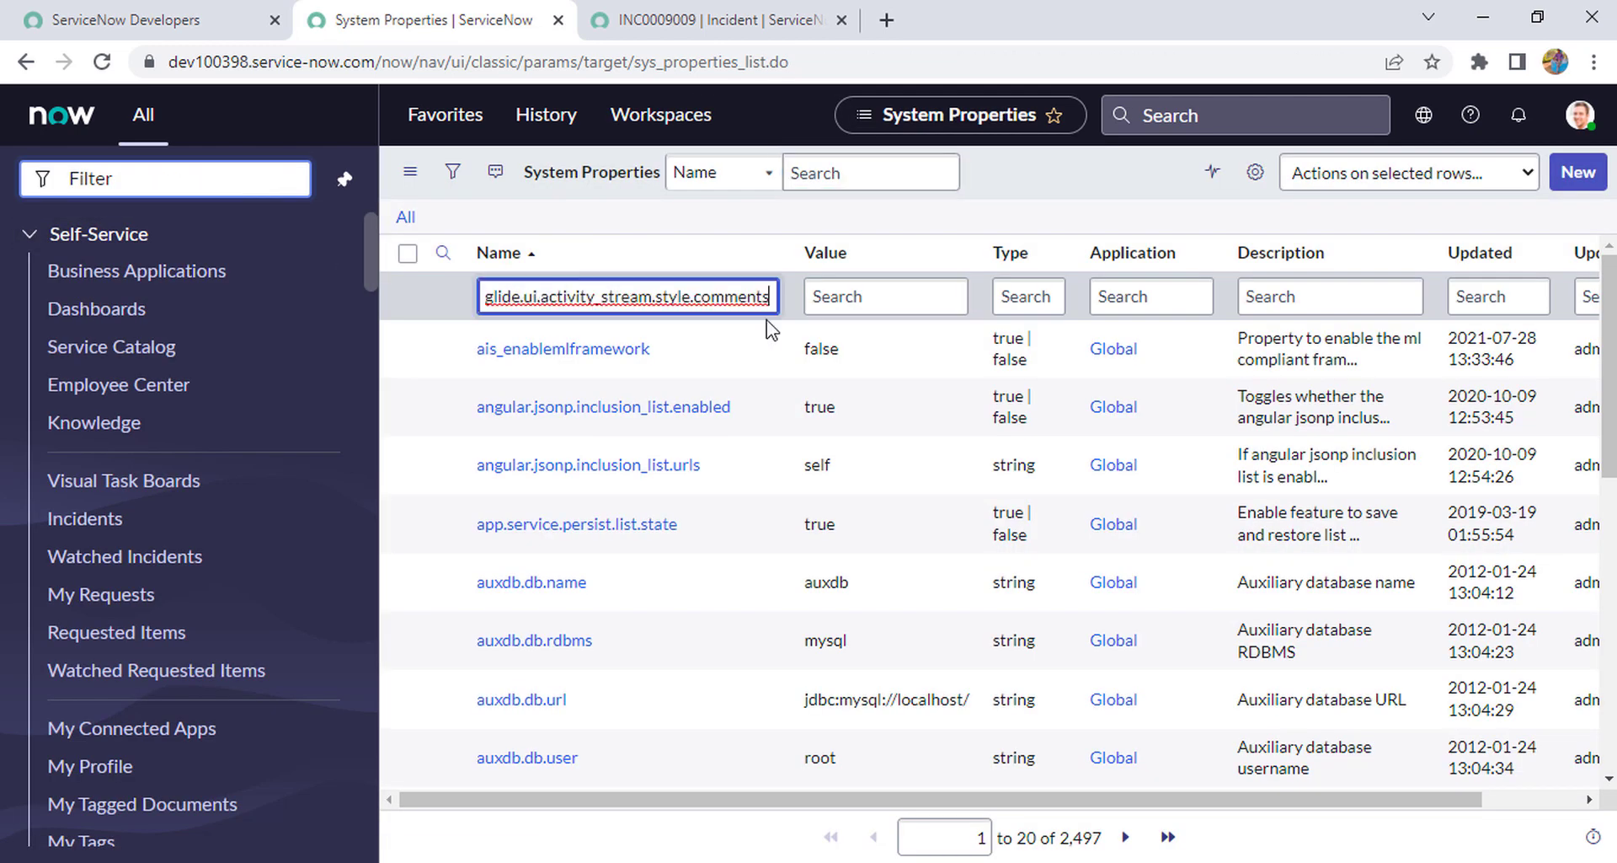
{"action": "key", "text": "BackSpace"}
{"action": "key", "text": "BackSpace"}
{"action": "key", "text": "BackSpace"}
{"action": "key", "text": "BackSpace"}
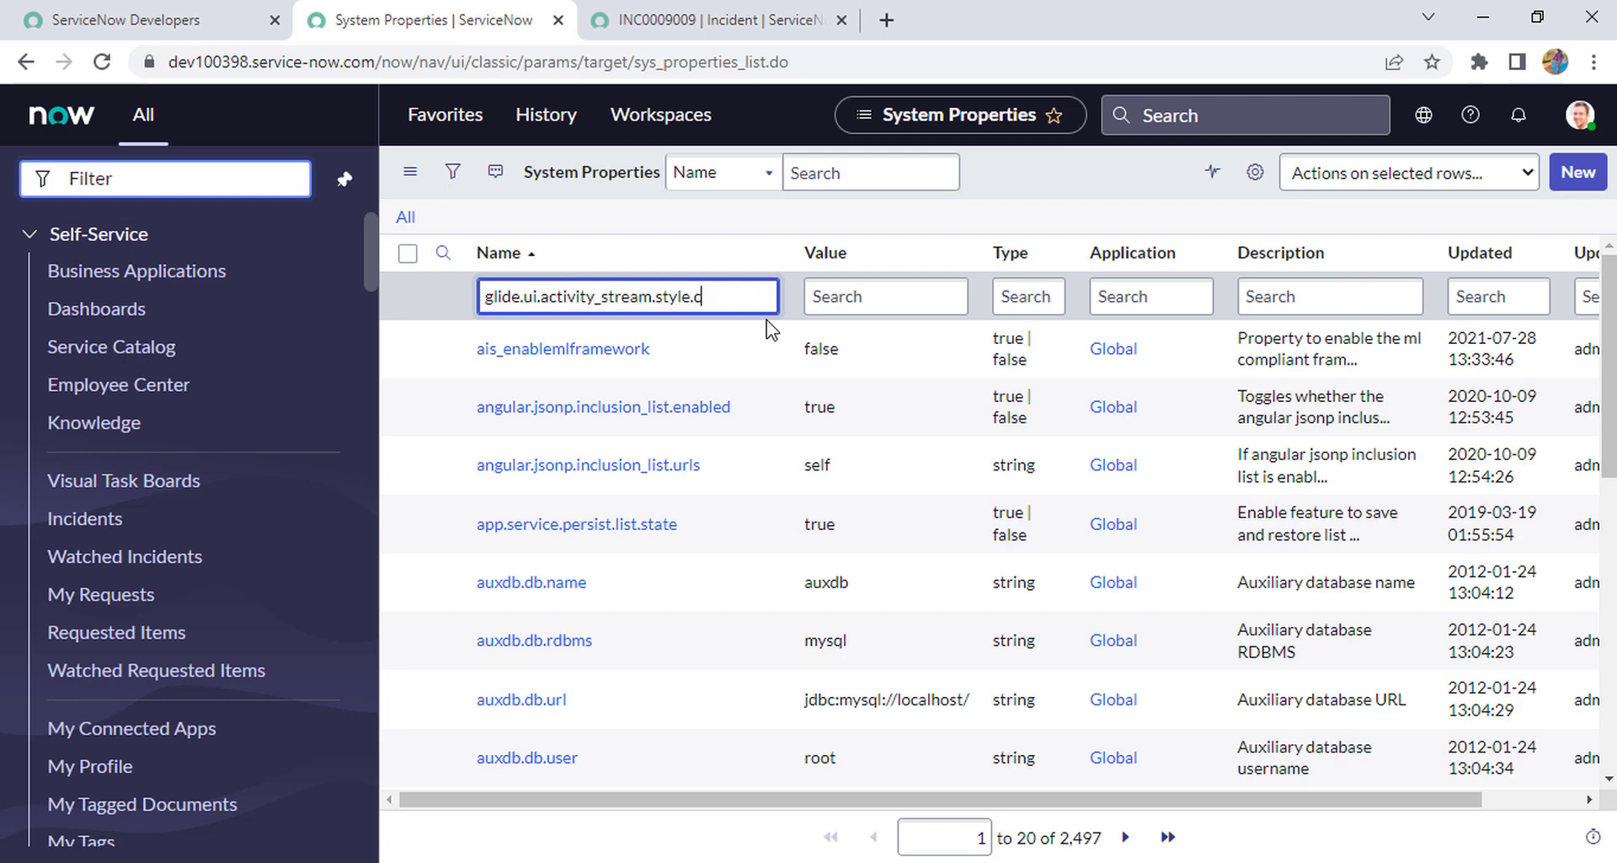
{"action": "type", "text": "work_notes"}
{"action": "key", "text": "Return"}
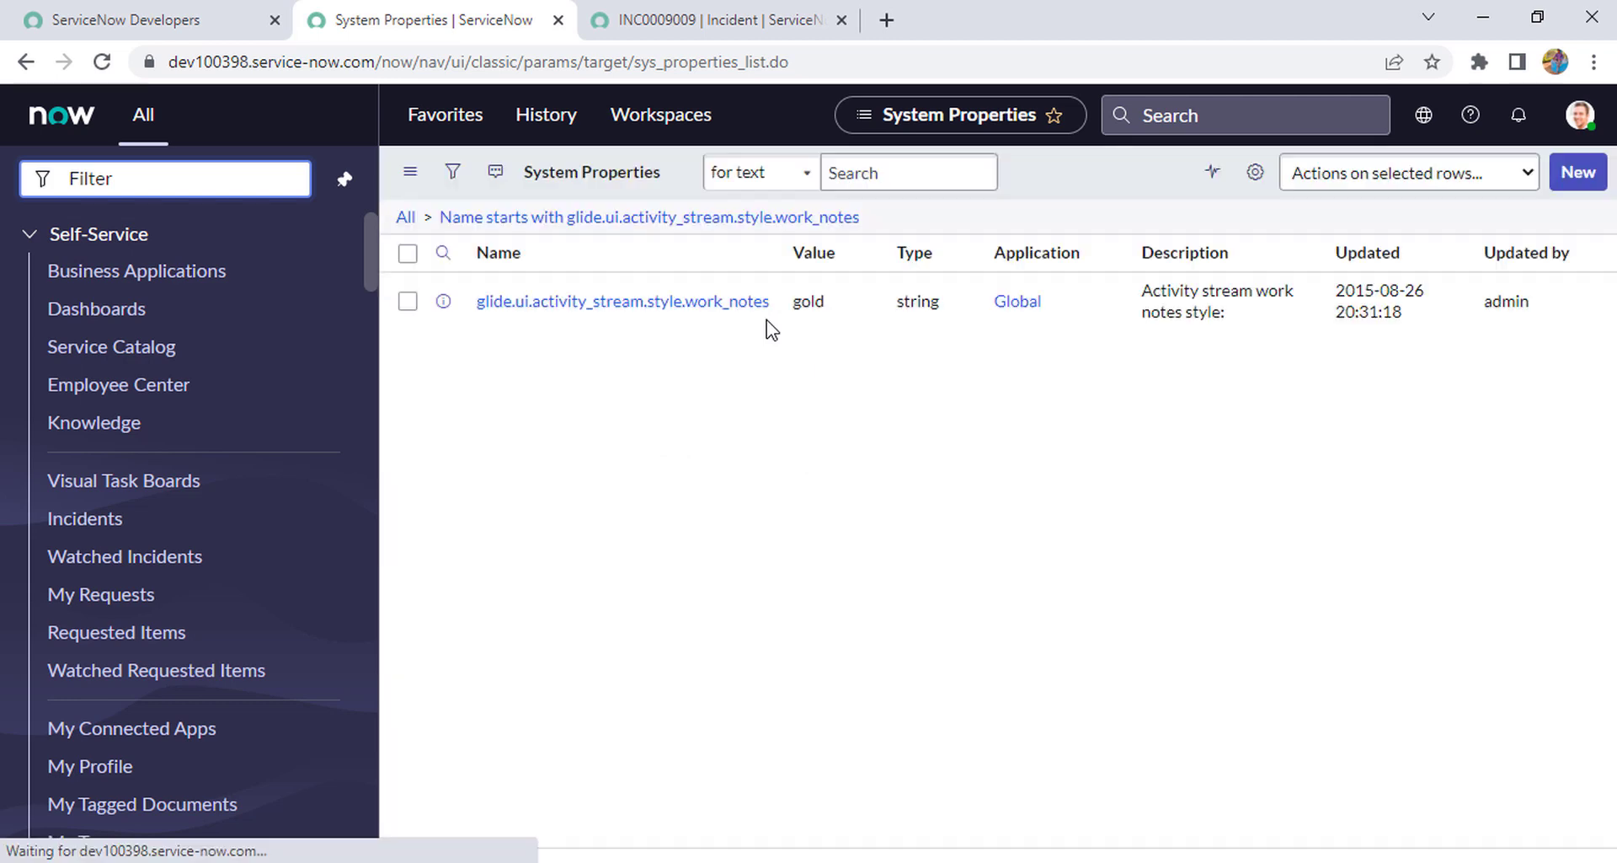
Open the work_notes style property, change its value from gold to red, and save it.
{"action": "left_click", "coordinate": [716, 345]}
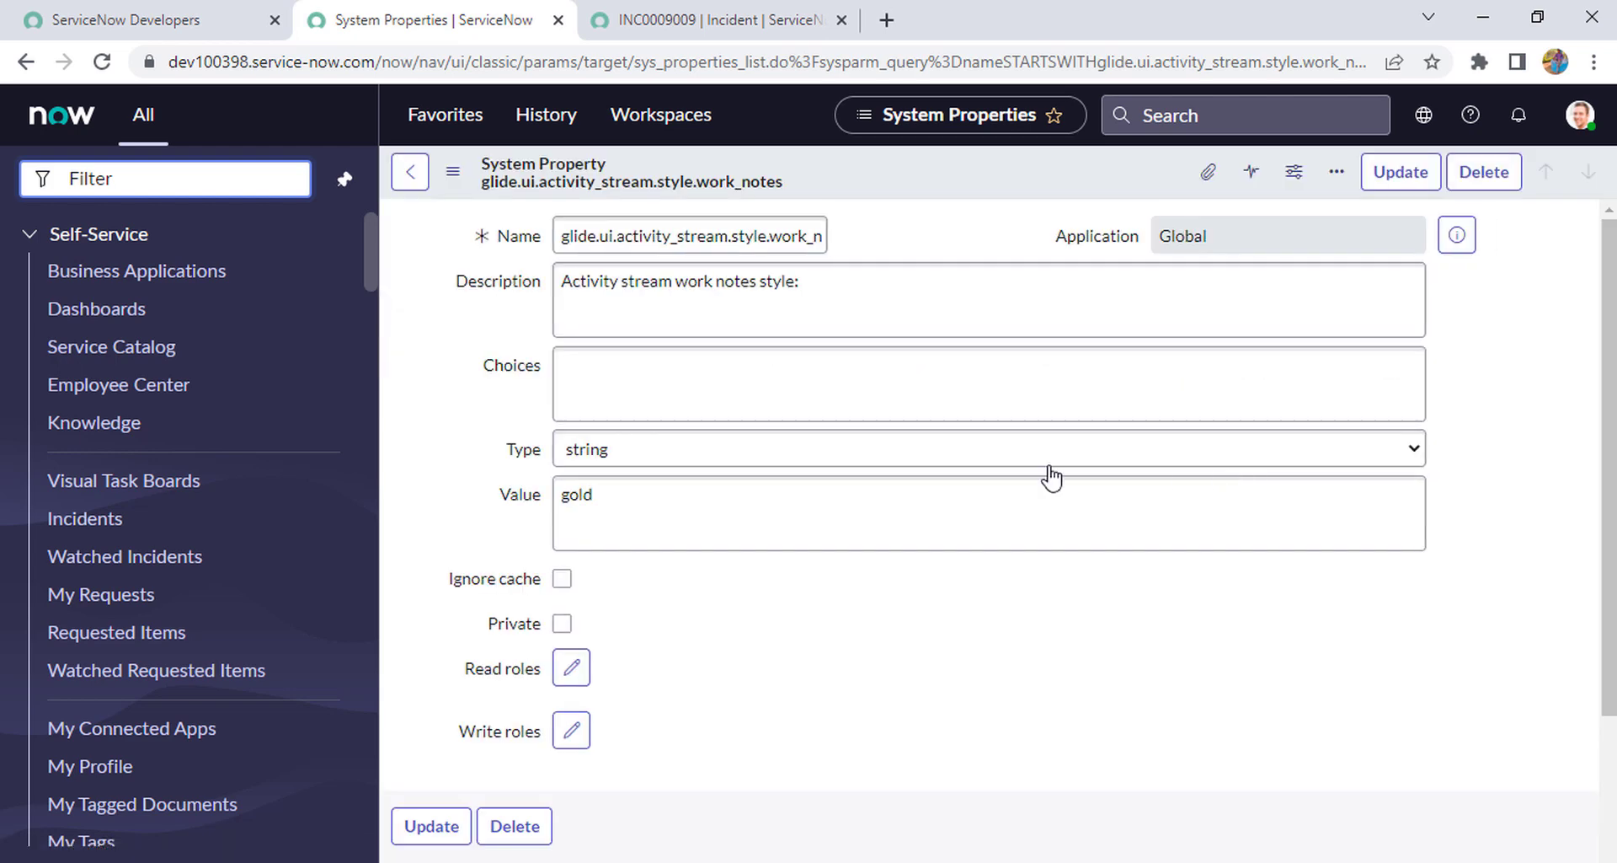
{"action": "left_click", "coordinate": [684, 20]}
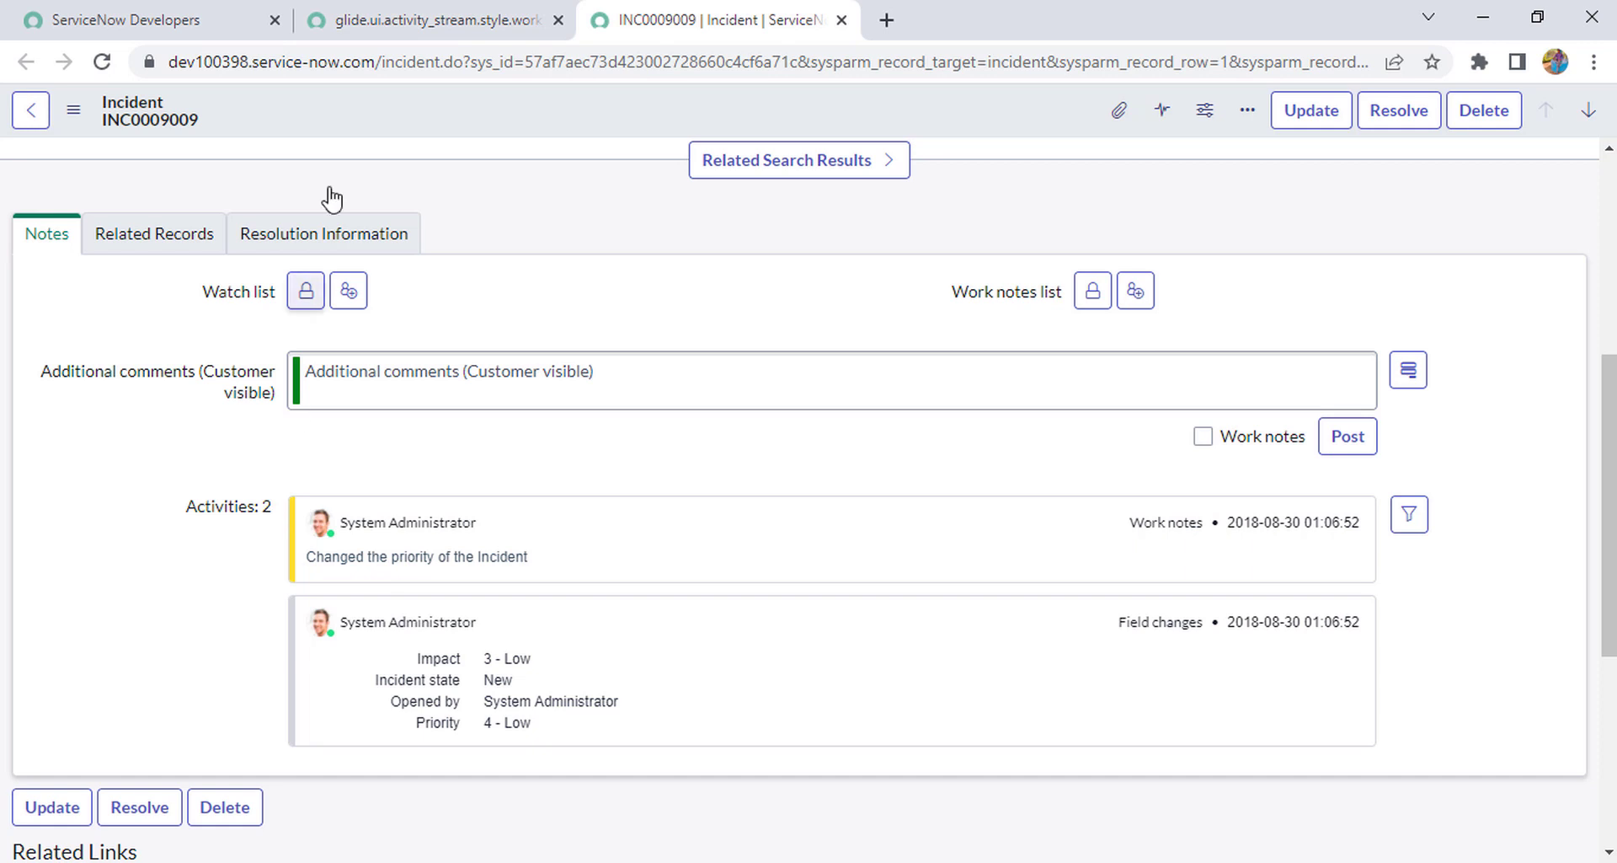
{"action": "left_click", "coordinate": [413, 18]}
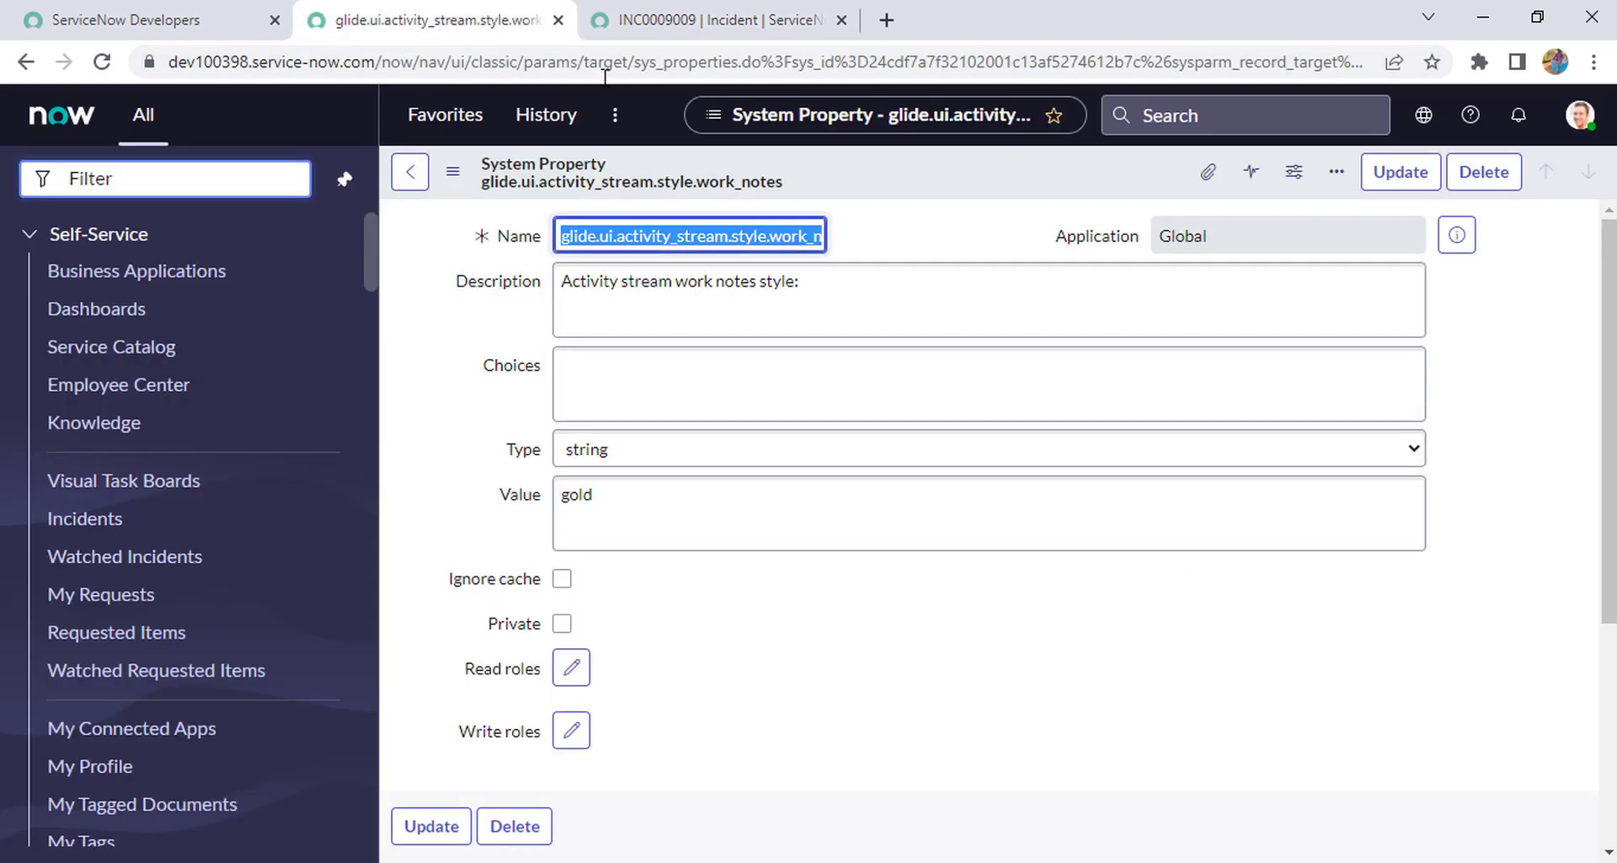
{"action": "double_click", "coordinate": [593, 496]}
{"action": "type", "text": "red"}
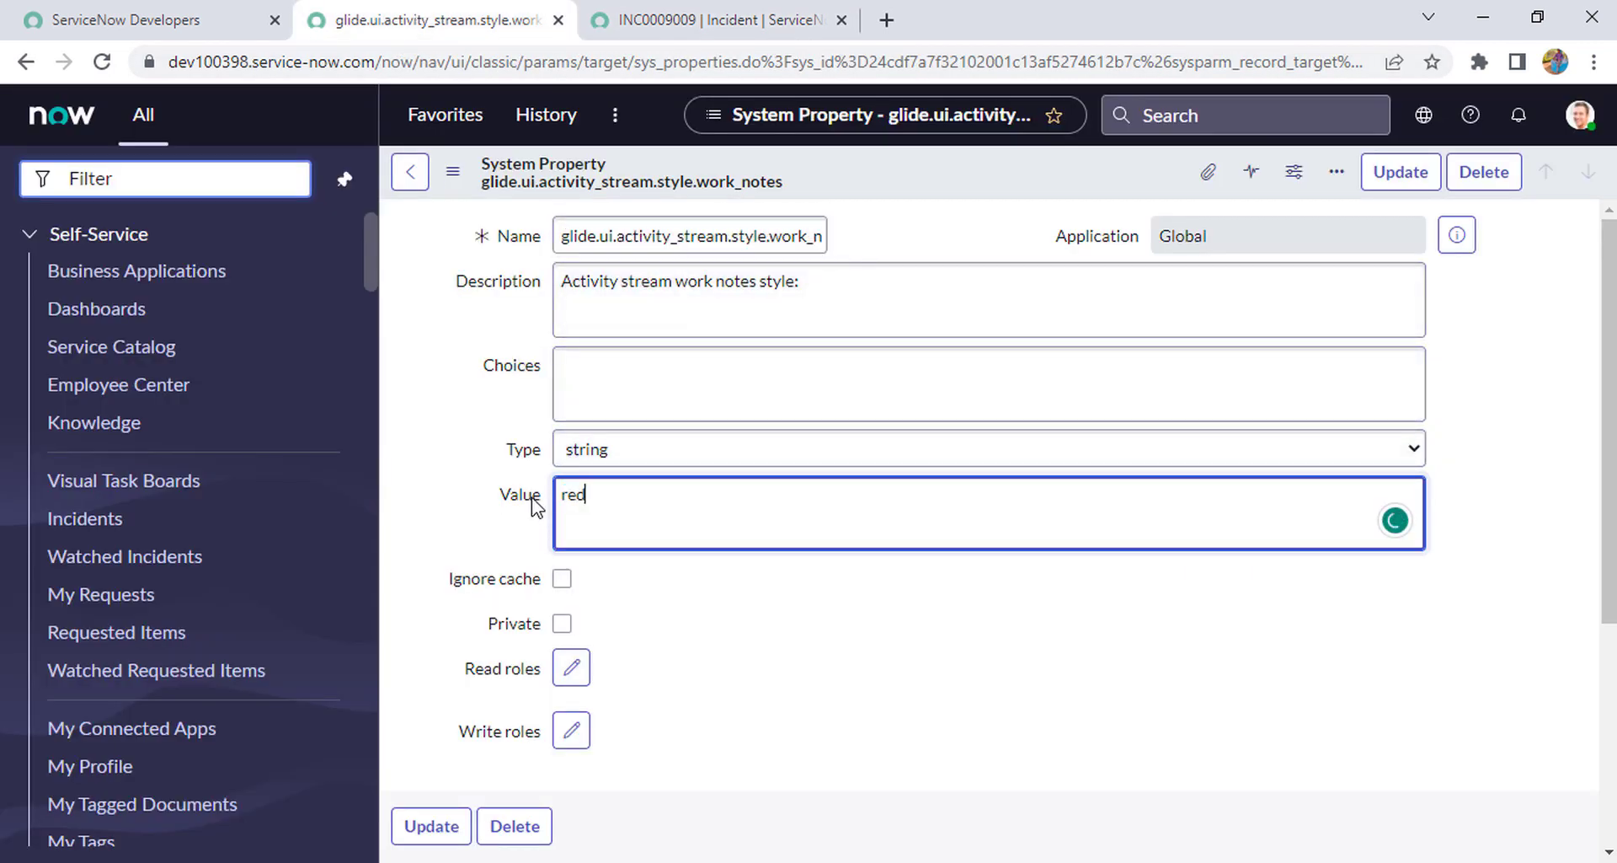
{"action": "right_click", "coordinate": [927, 179]}
{"action": "mouse_move", "coordinate": [999, 354]}
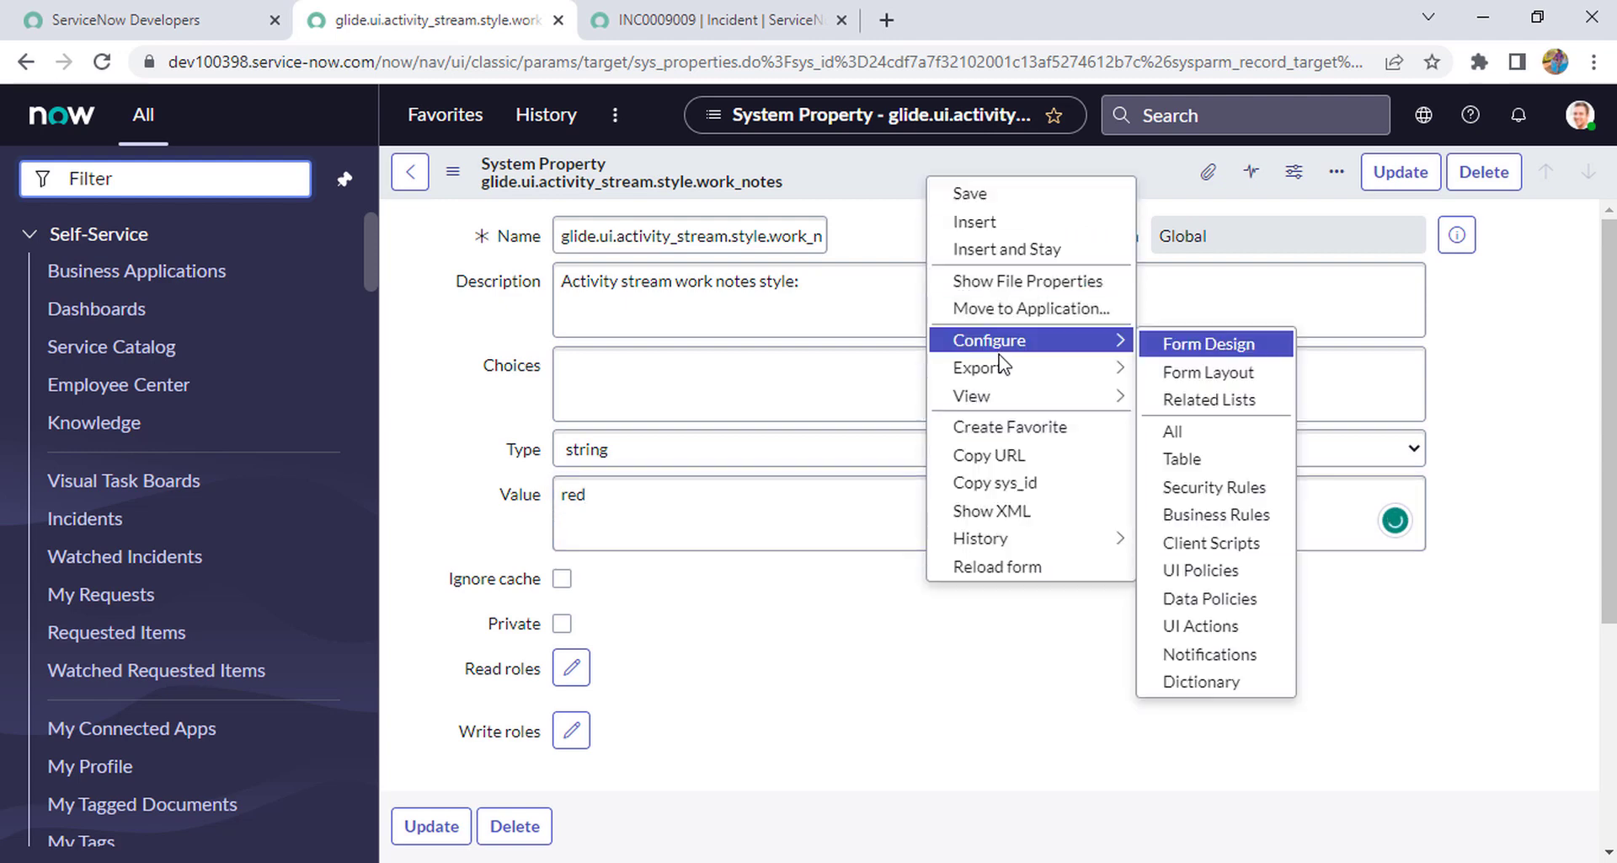
{"action": "left_click", "coordinate": [1004, 196]}
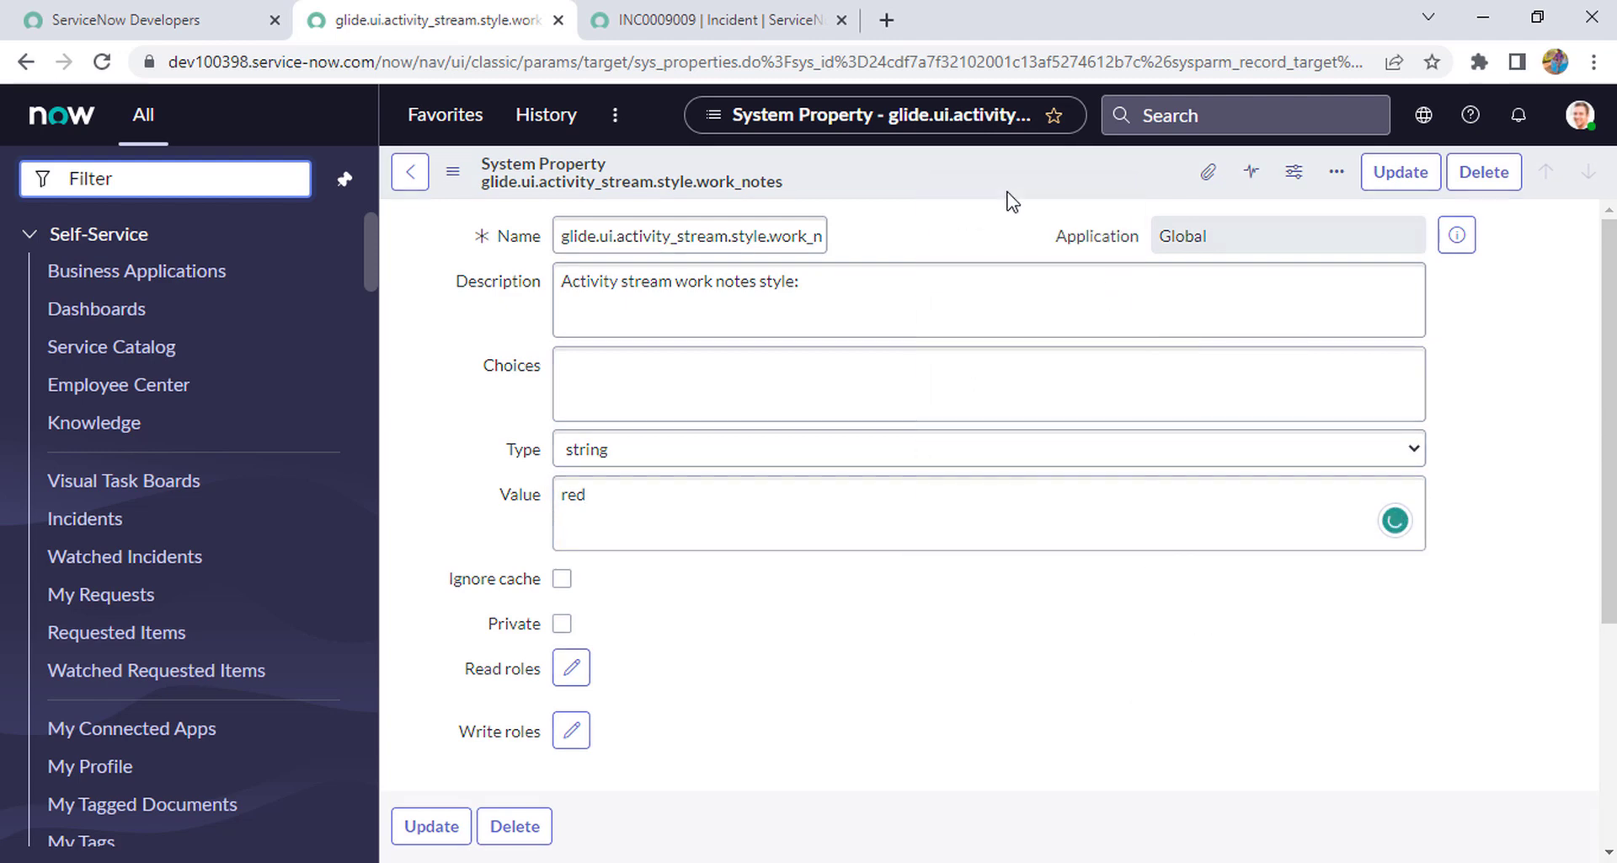
{"action": "left_click", "coordinate": [704, 10]}
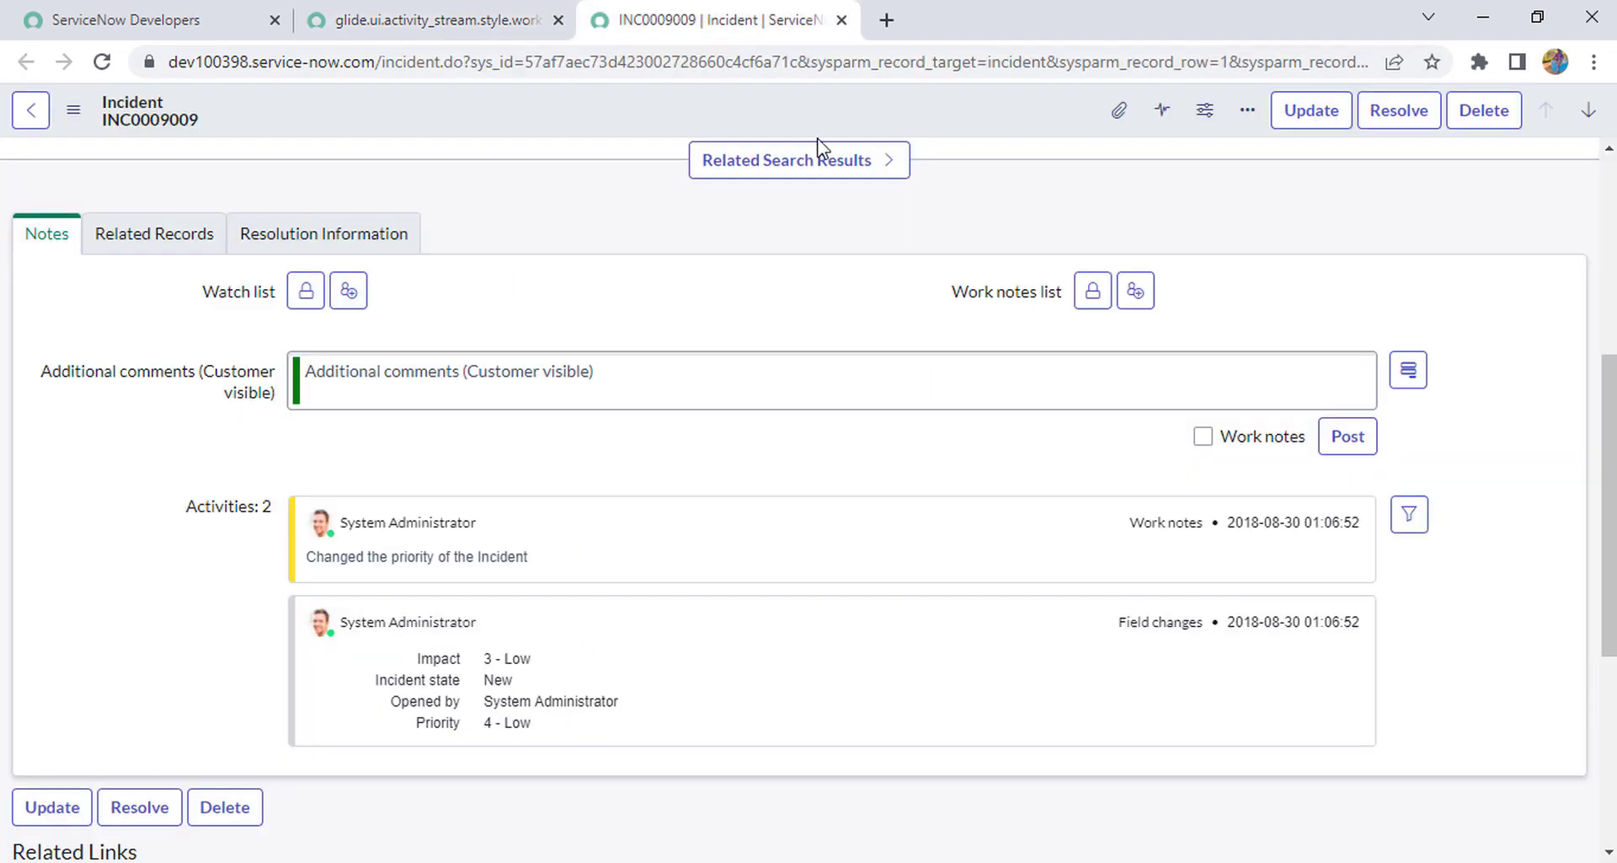
Reload incident INC0009009 and scroll down to its work notes entry with the red bar.
{"action": "left_click", "coordinate": [105, 65]}
{"action": "scroll", "coordinate": [505, 654], "scroll_direction": "down", "scroll_amount": 1}
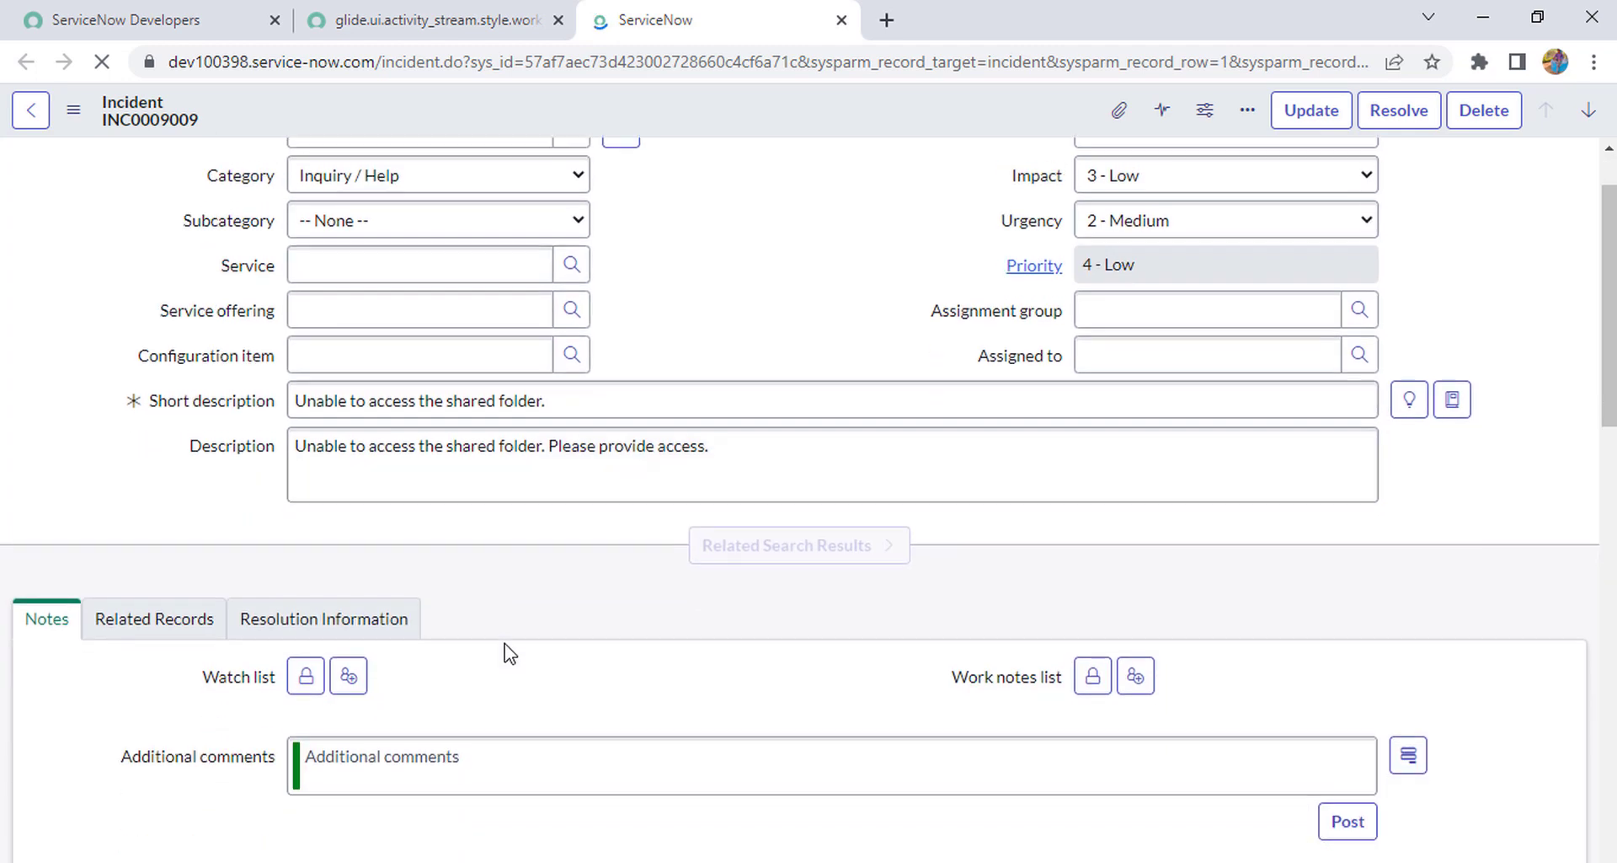
{"action": "scroll", "coordinate": [332, 654], "scroll_direction": "down", "scroll_amount": 5}
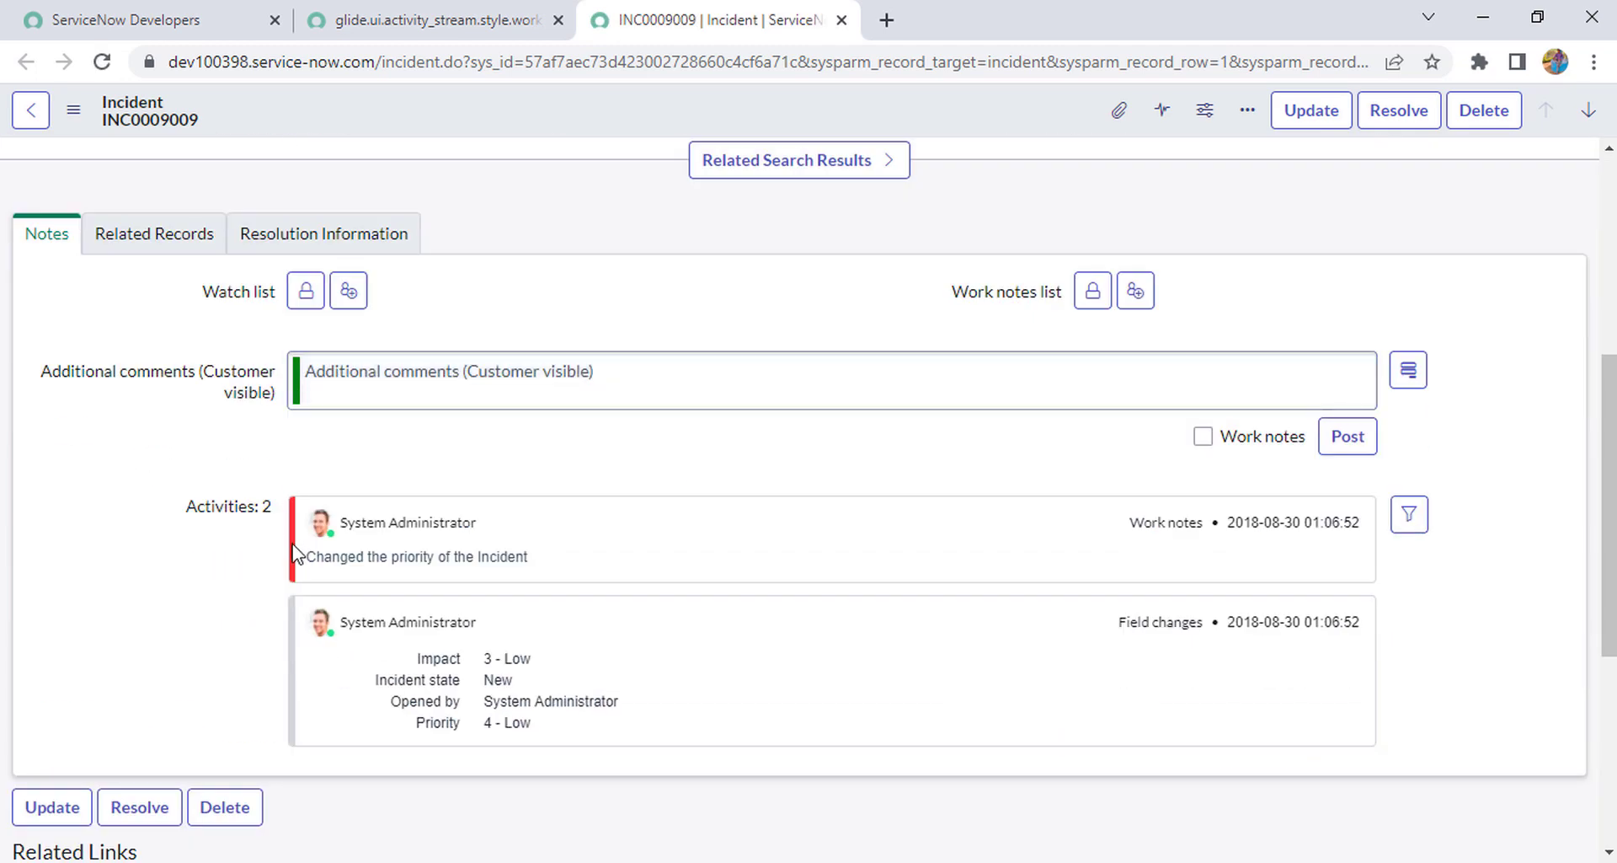